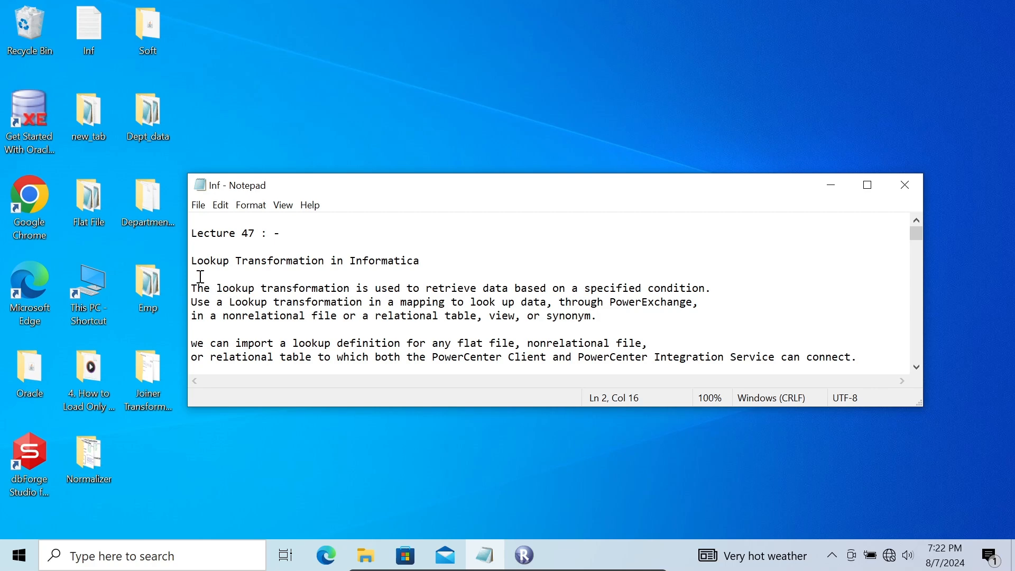
Review the Lookup Transformation notes in the Inf text file and minimize the file's window.
click(629, 311)
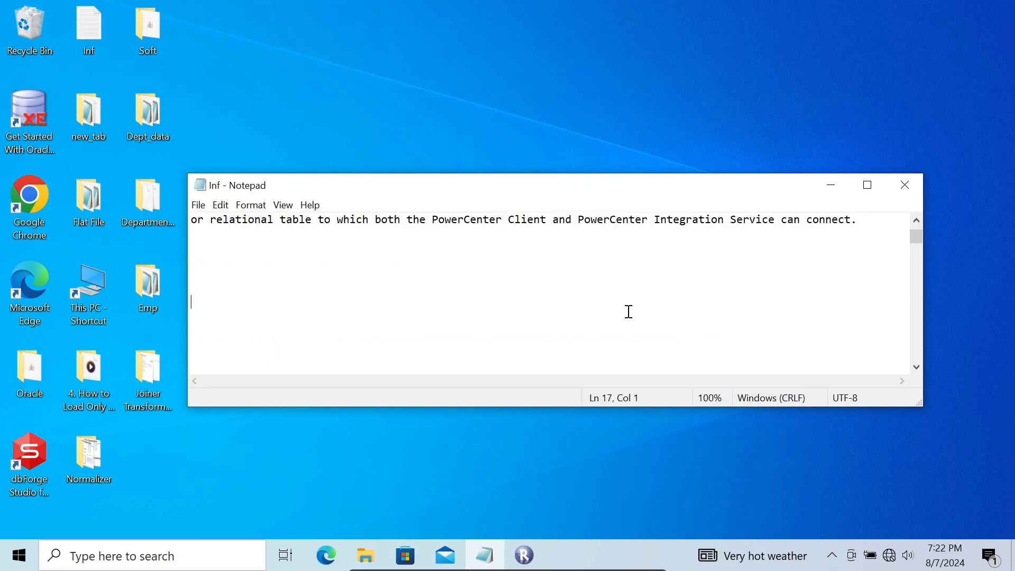
key(ctrl+Home)
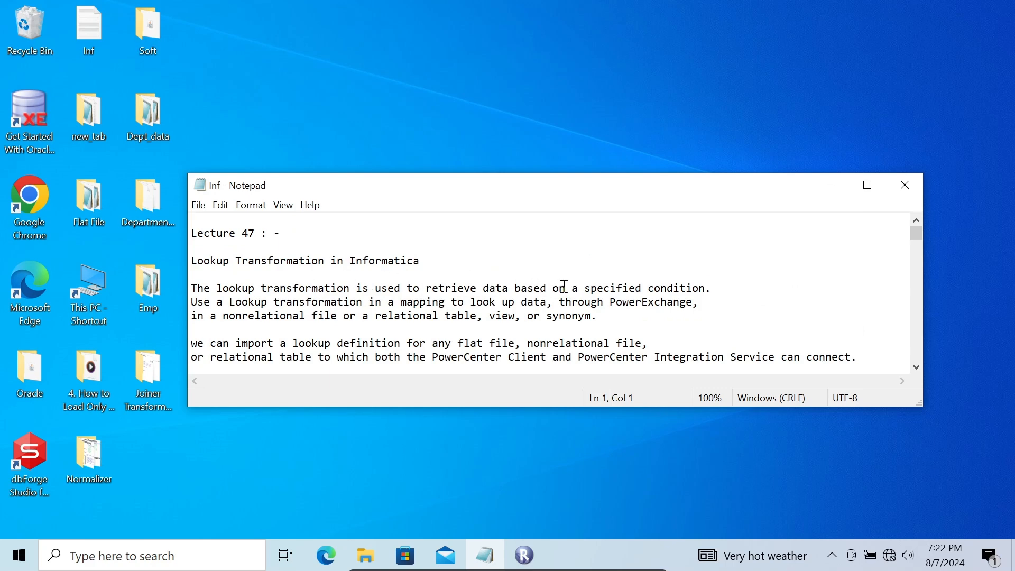
drag(648, 288, 716, 276)
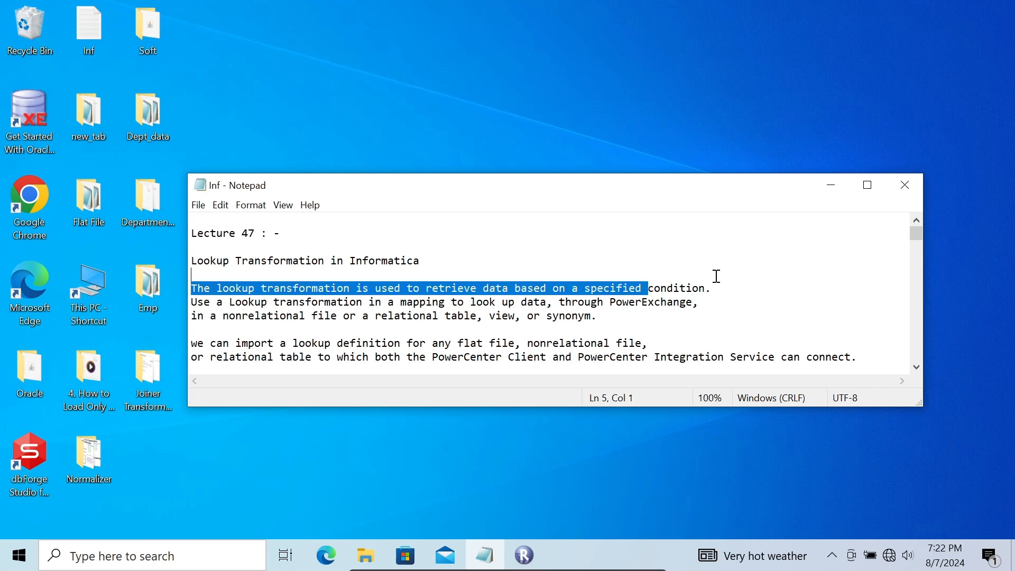
click(545, 252)
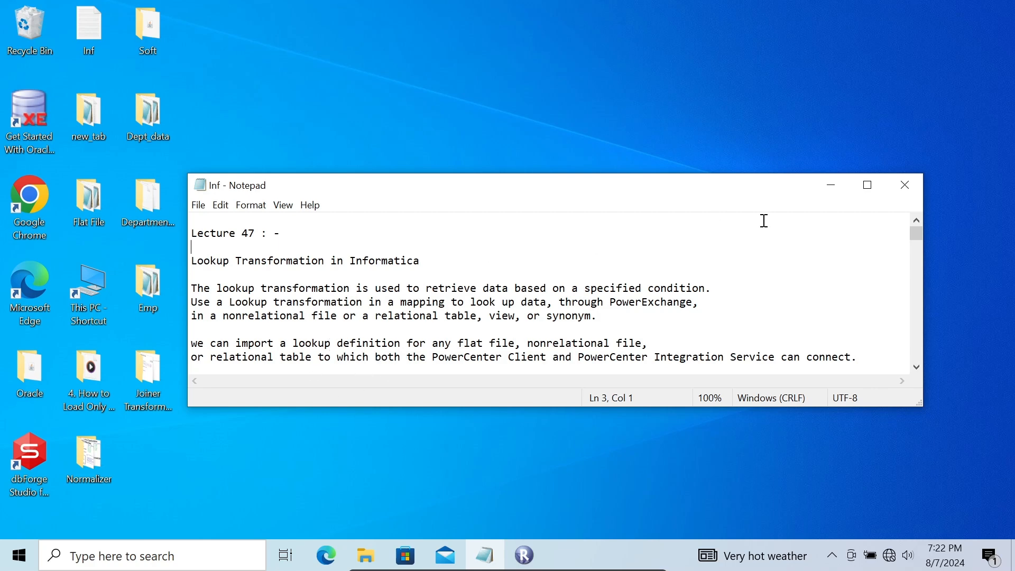
click(823, 192)
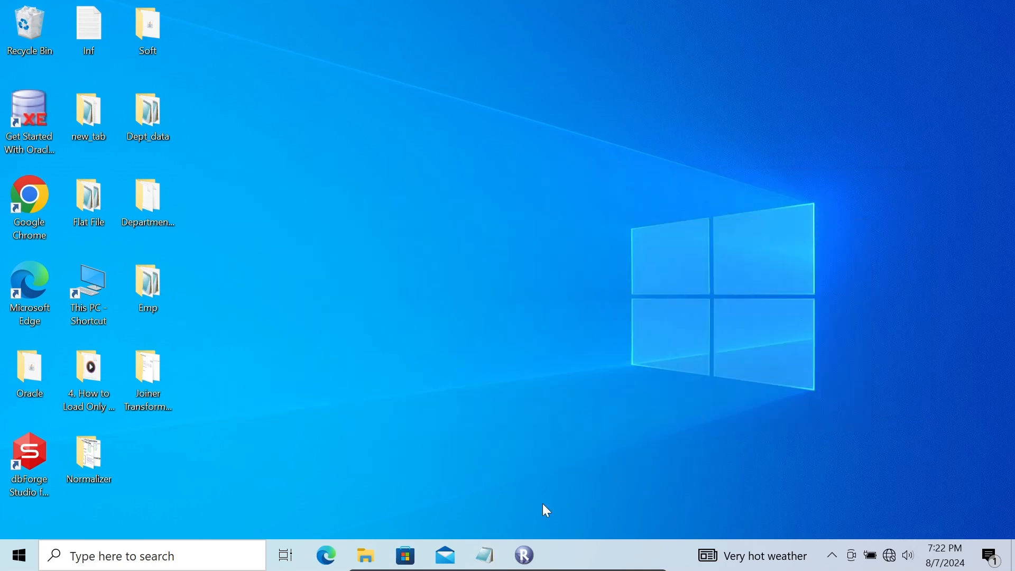
Switch to PowerCenter Repository Manager, launch PowerCenter Designer from it, dismiss the startup tip and maximize the Designer window.
click(529, 556)
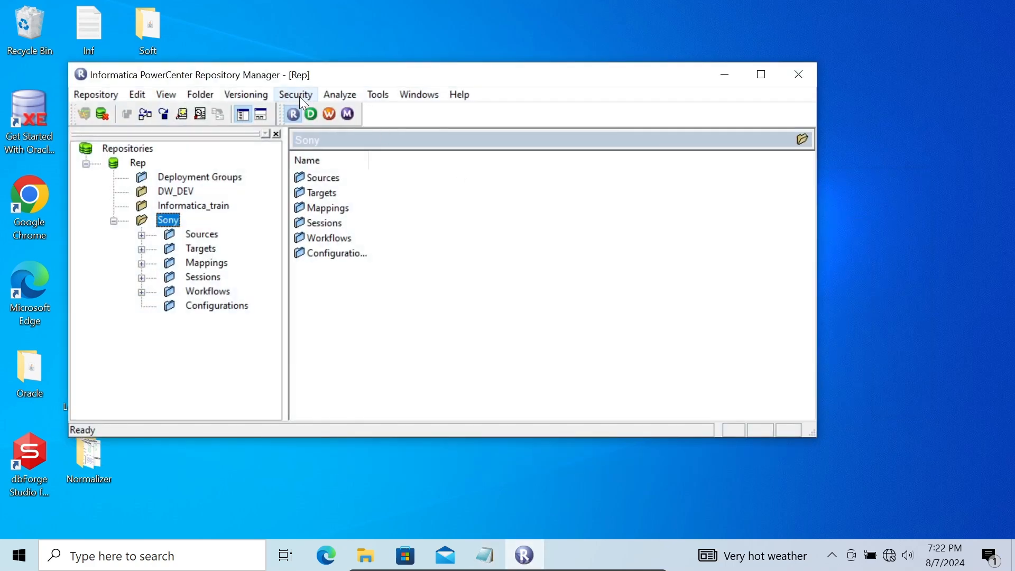
click(312, 115)
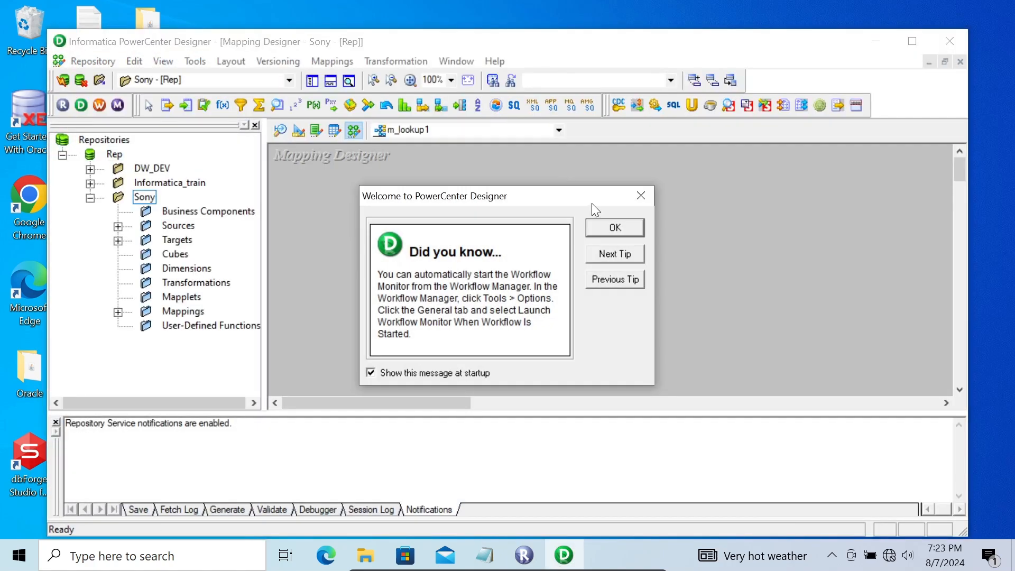
click(612, 228)
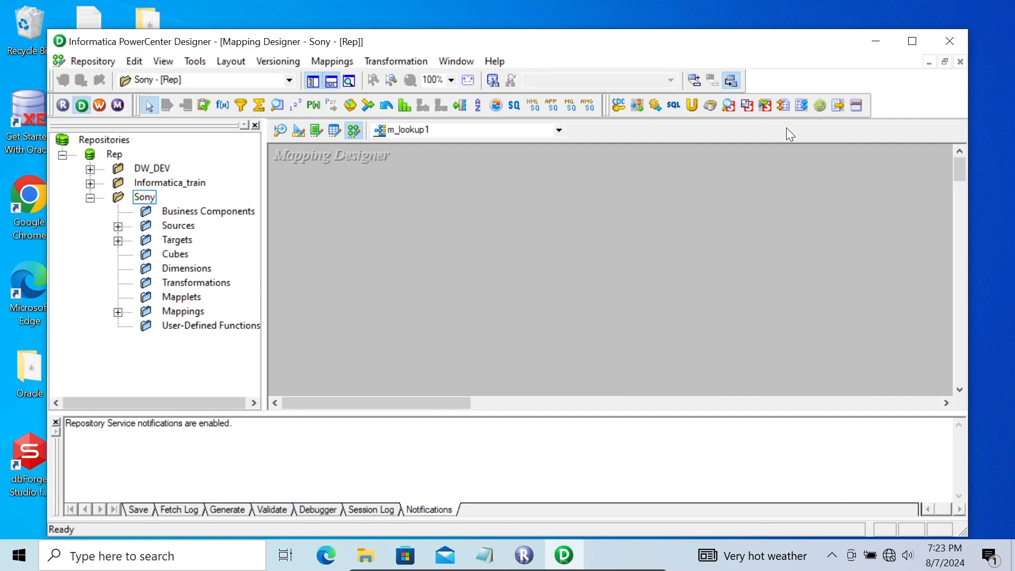
click(912, 41)
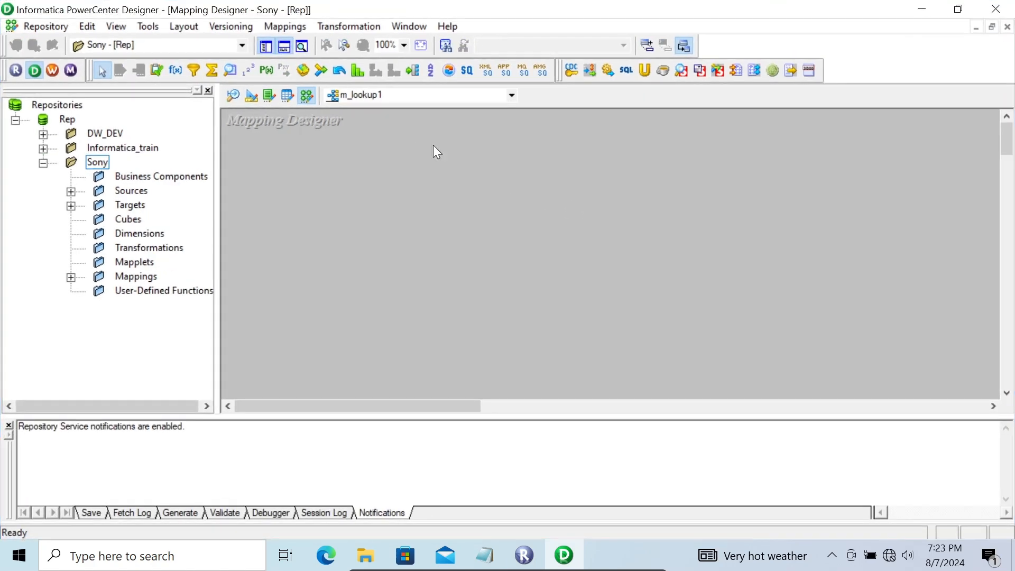
Add the EMP source from Scott_Conn to the m_lookup1 mapping.
click(71, 192)
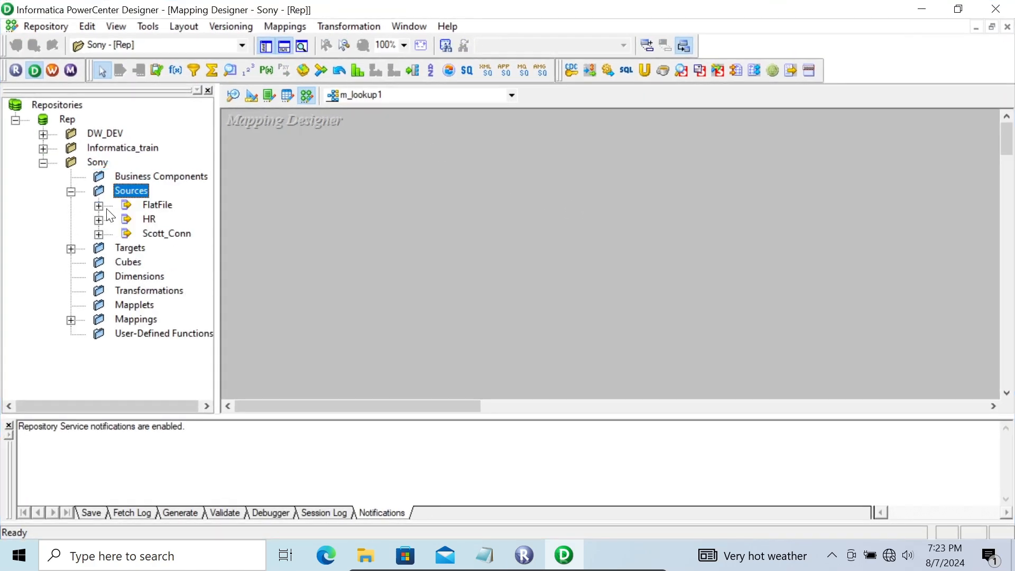
click(99, 235)
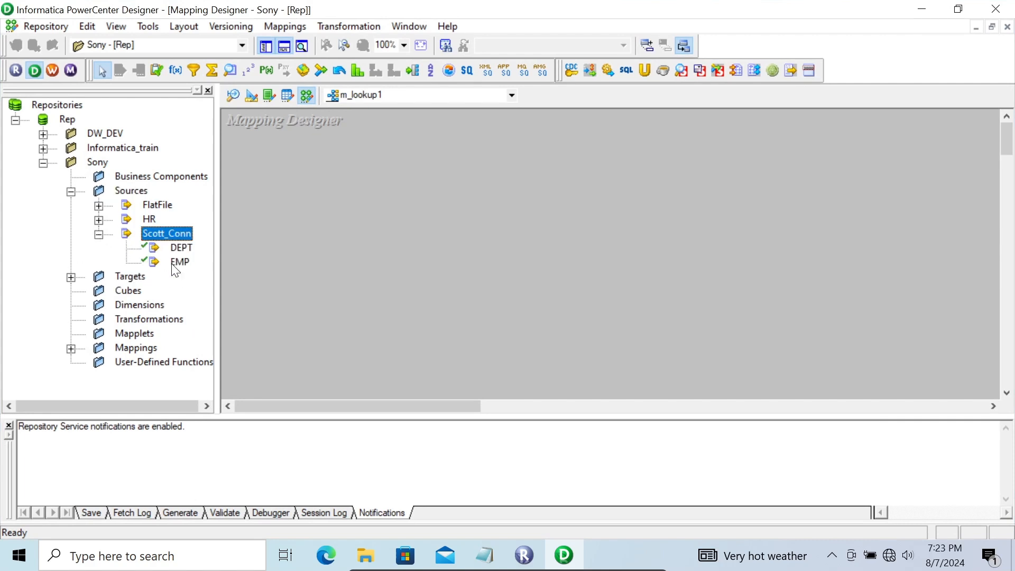
drag(177, 262, 272, 134)
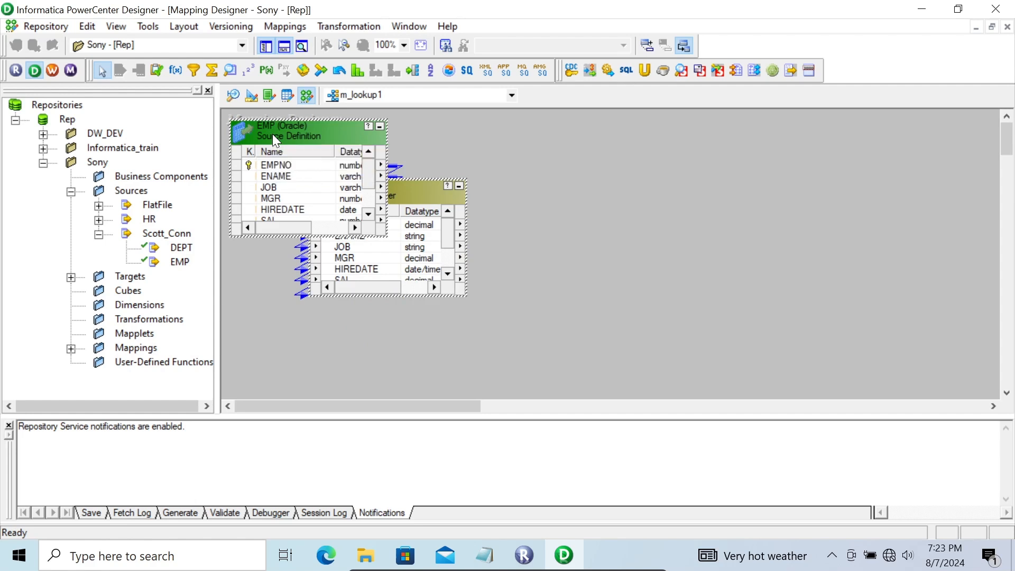
Preview the EMP source data through the Scott_Conn (Oracle in XE) data source, entering the database username and password, and examine all its columns.
right_click(272, 134)
click(319, 179)
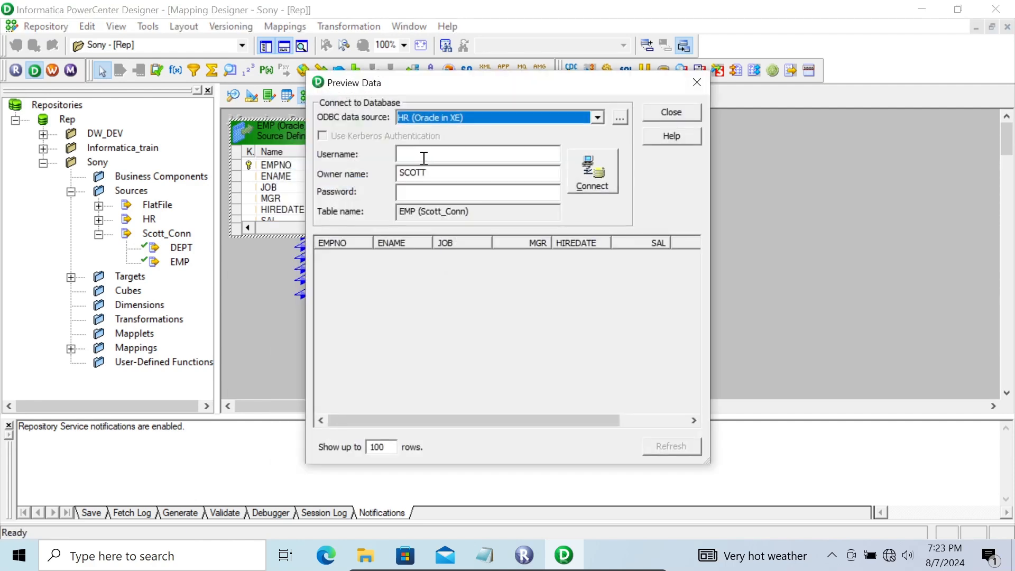
click(449, 115)
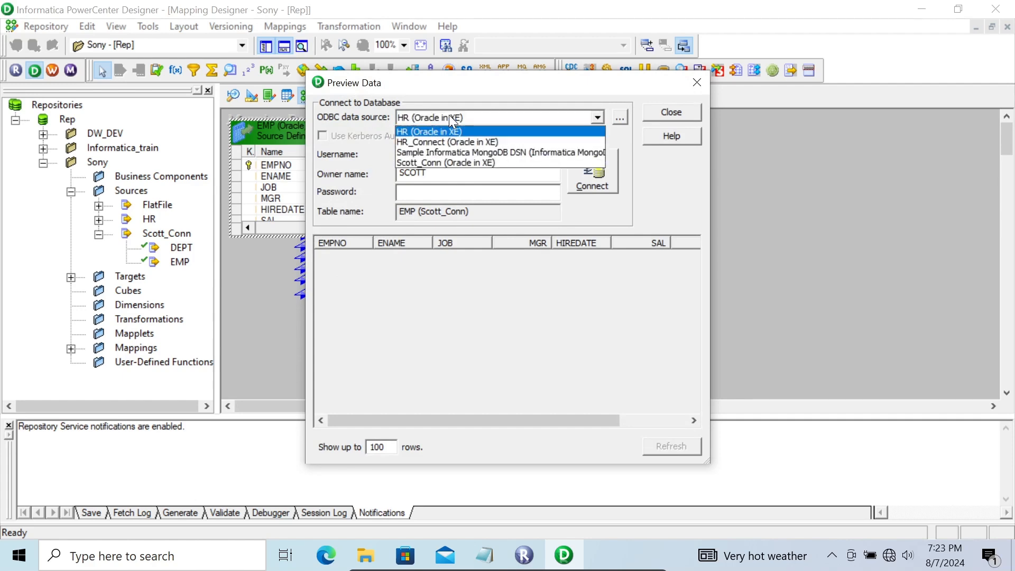
click(432, 163)
click(418, 155)
text(scott)
key(Tab)
key(Tab)
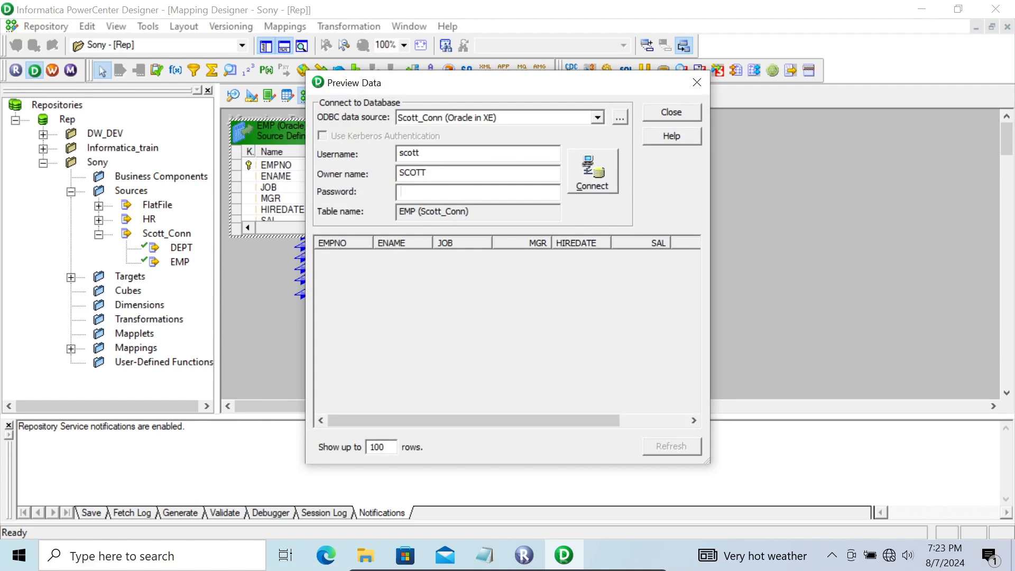
text(t)
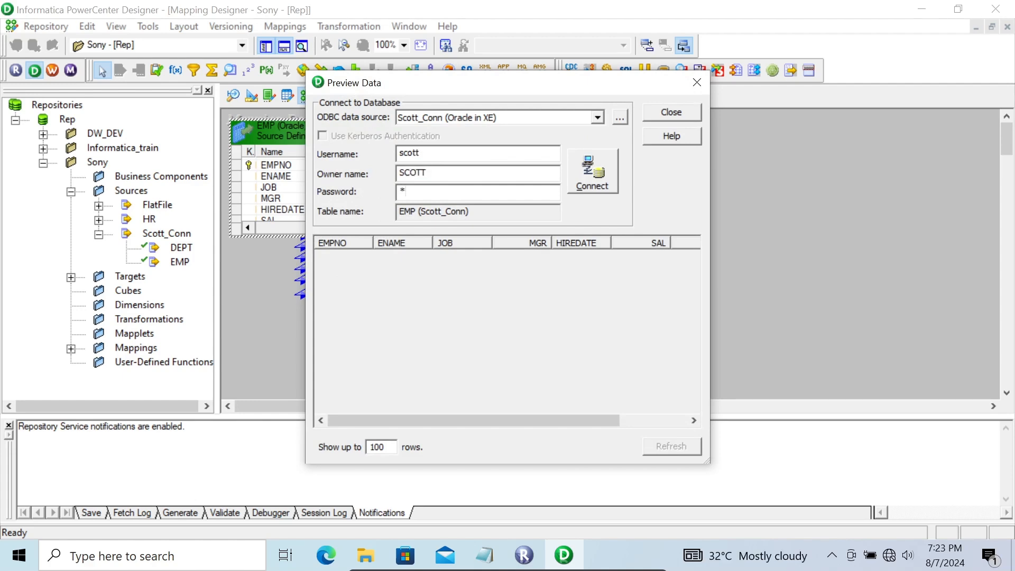
text(iger)
key(Return)
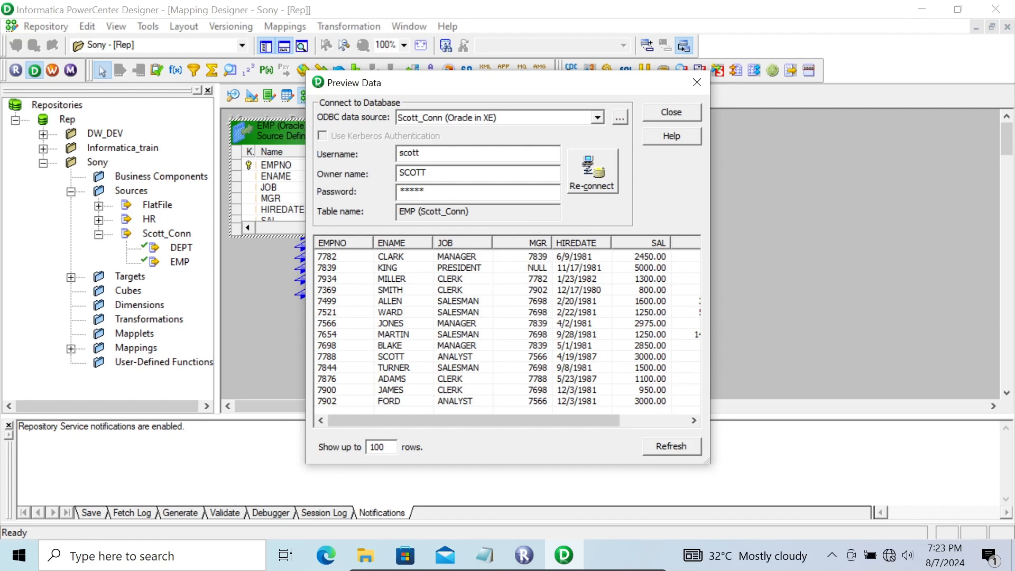
drag(709, 367, 899, 319)
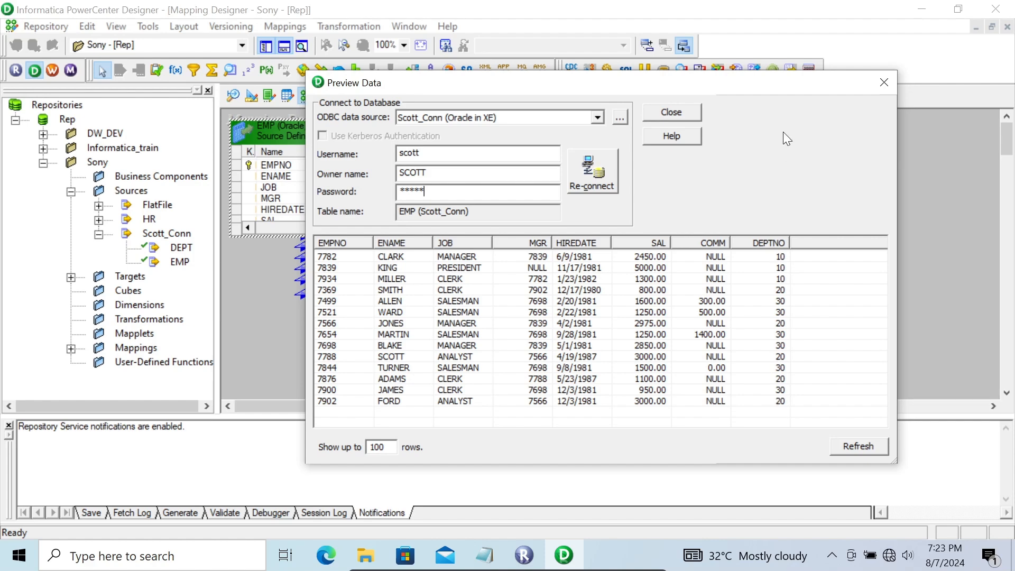
click(684, 110)
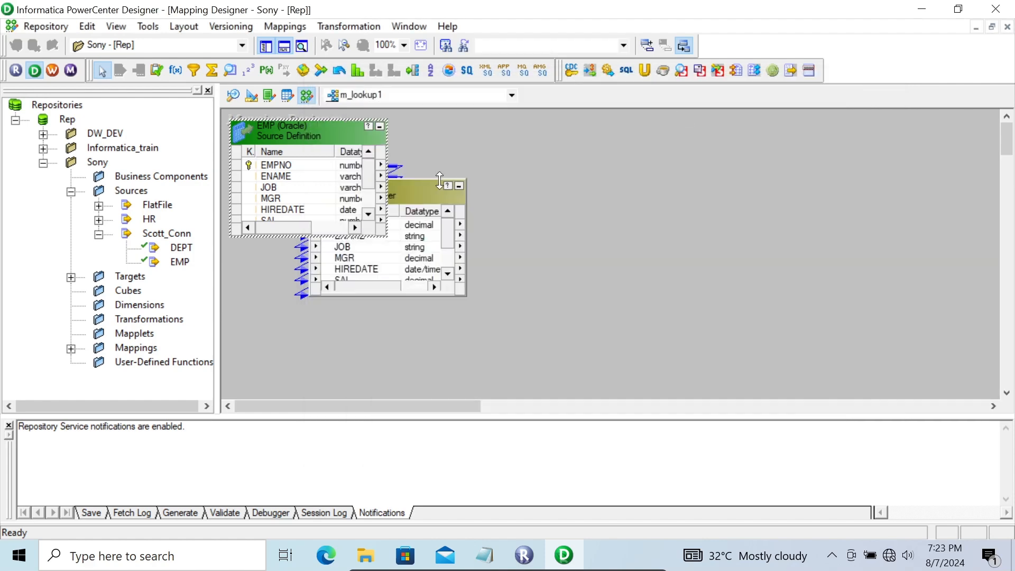
Move the DEPTNO port of the SQ_EMP Source Qualifier to the first position, above EMPNO.
double_click(417, 198)
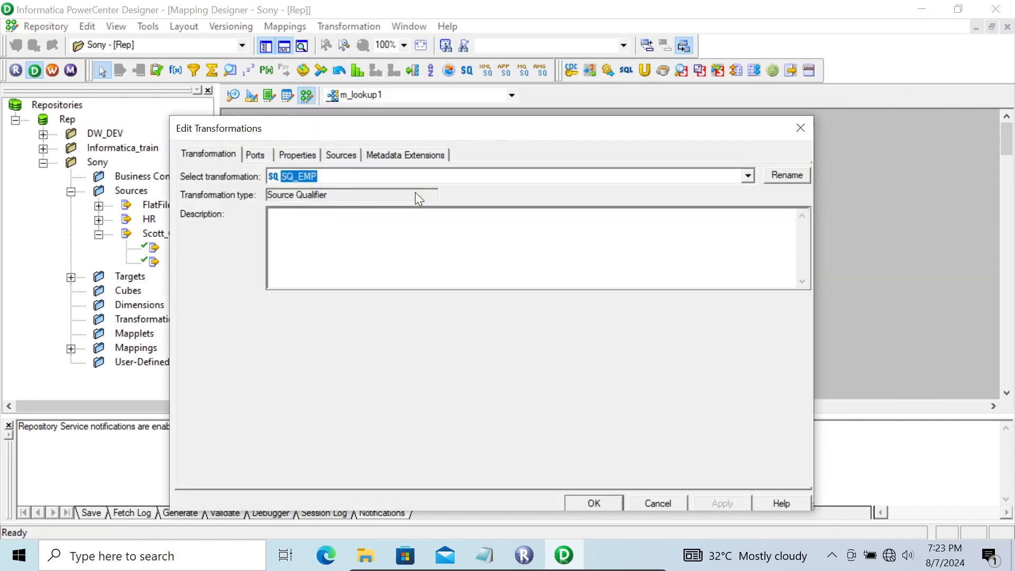
click(253, 156)
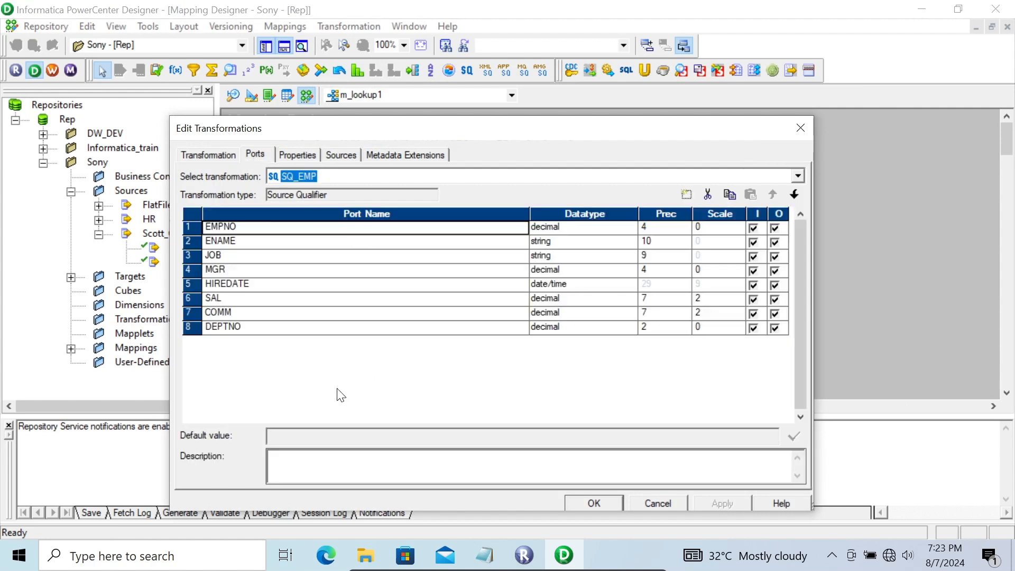
click(316, 329)
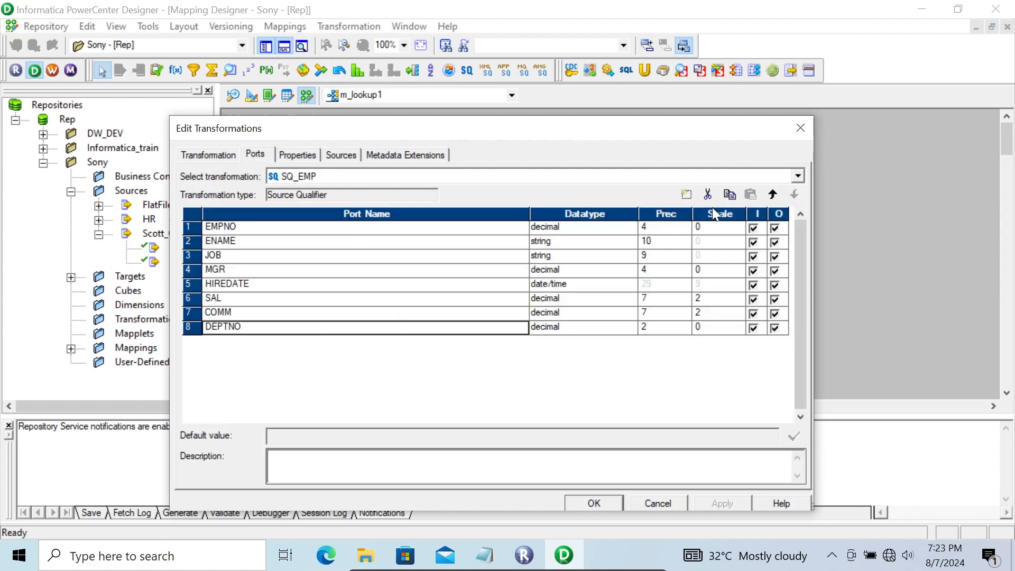
click(765, 194)
click(766, 194)
click(765, 194)
click(765, 195)
click(765, 194)
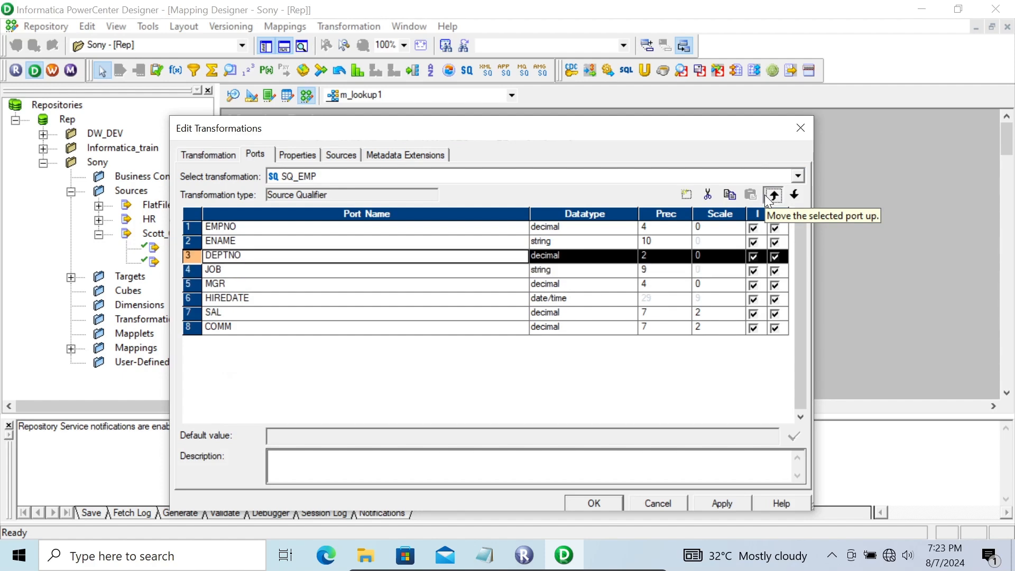
click(766, 194)
click(765, 195)
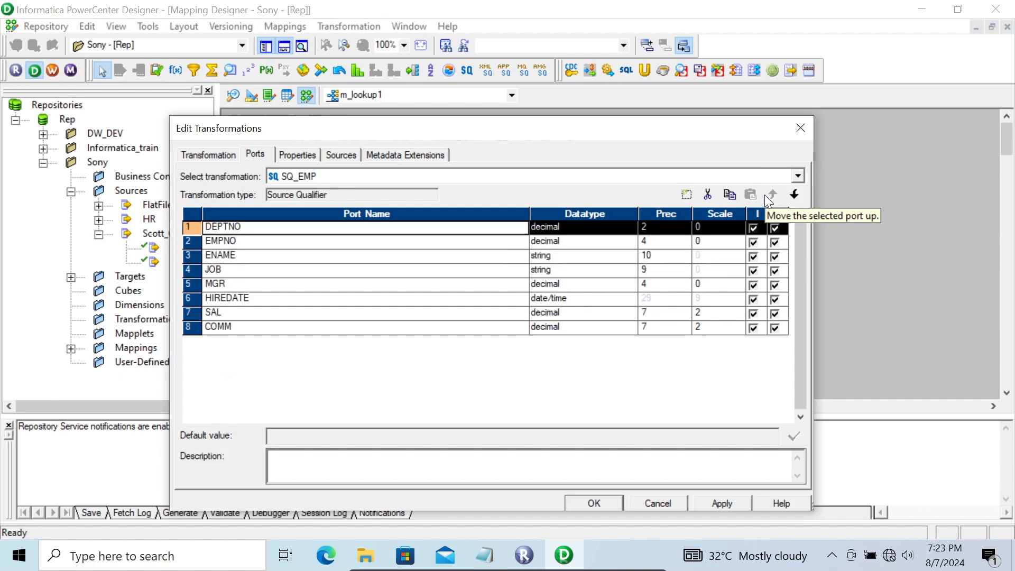
Set the Number Of Sorted Ports property of SQ_EMP to 1 and apply the transformation changes.
click(309, 157)
click(435, 269)
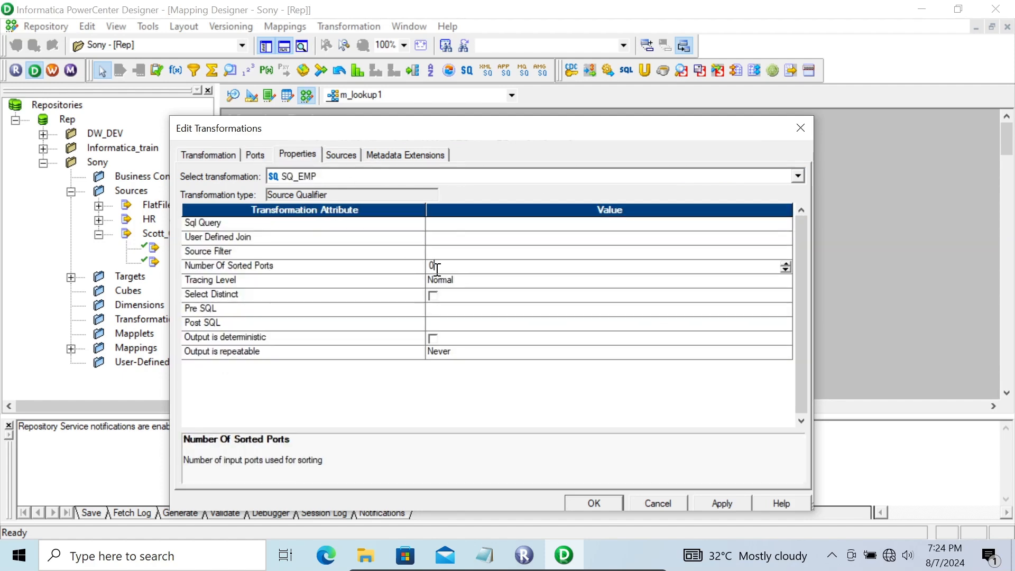
key(BackSpace)
text(1)
drag(349, 131, 595, 131)
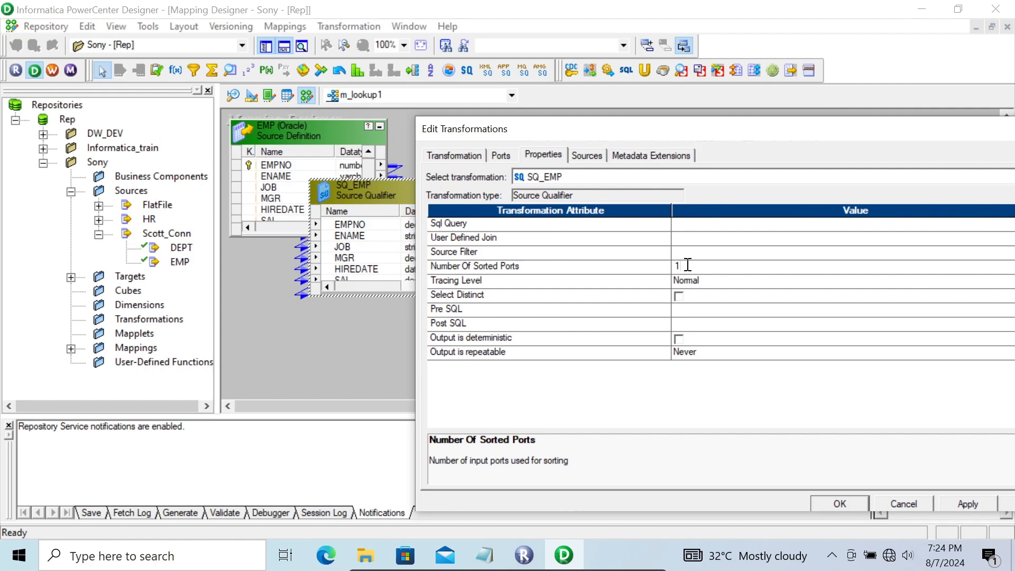
drag(672, 129, 509, 101)
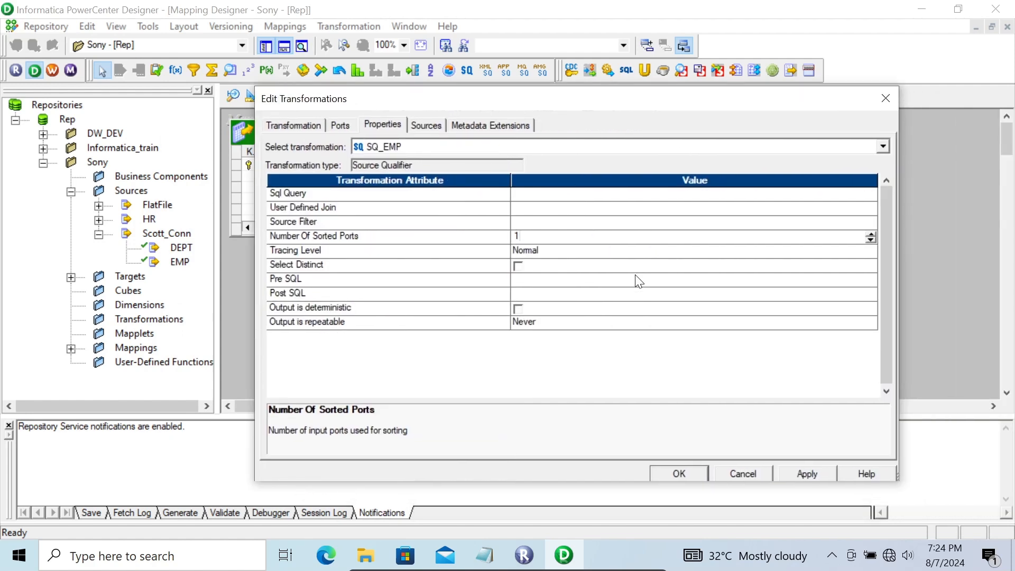
click(798, 477)
click(667, 473)
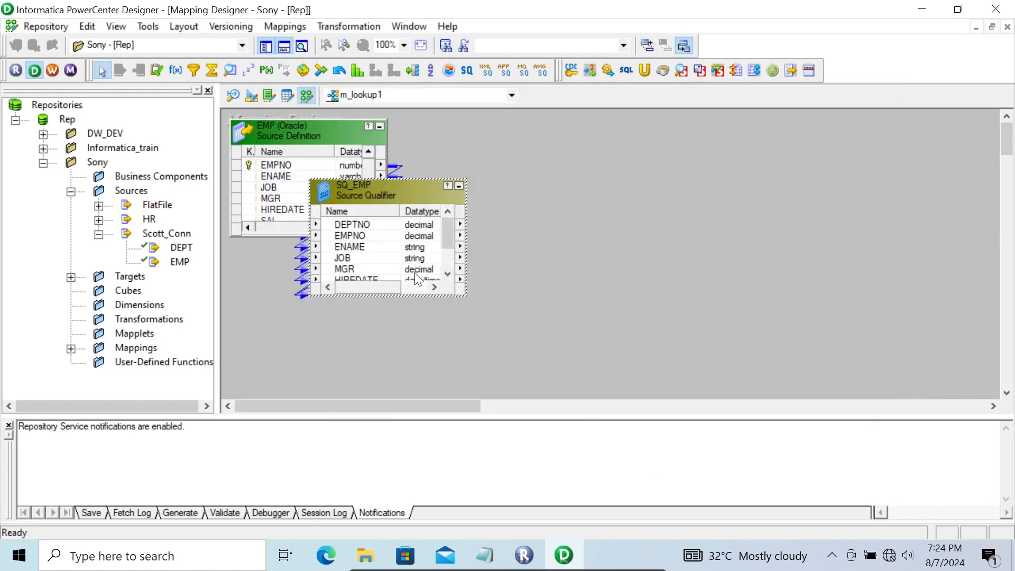
Reposition the SQ_EMP Source Qualifier slightly and place a Lookup transformation beside it in the mapping.
click(465, 299)
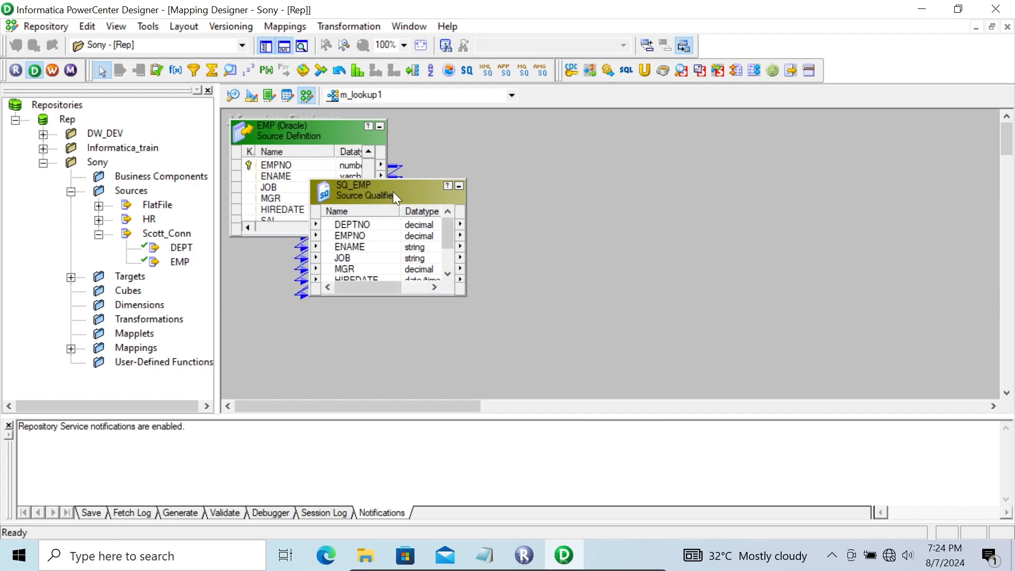
mouse_move(389, 181)
mouse_down()
mouse_move(392, 134)
mouse_move(394, 167)
mouse_up()
click(231, 70)
click(646, 146)
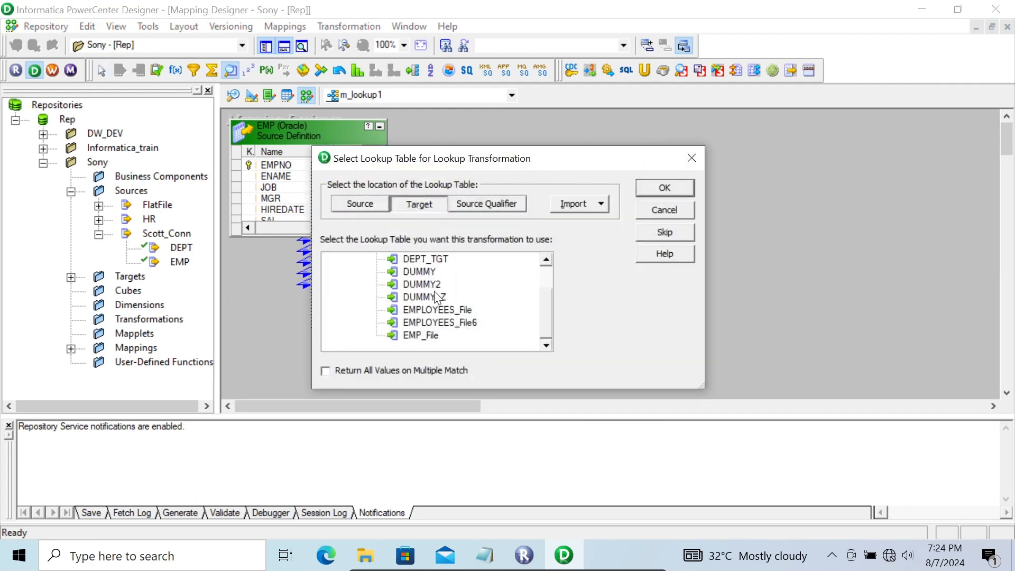
Set the lookup table location to Source and look through the available source tables.
click(363, 209)
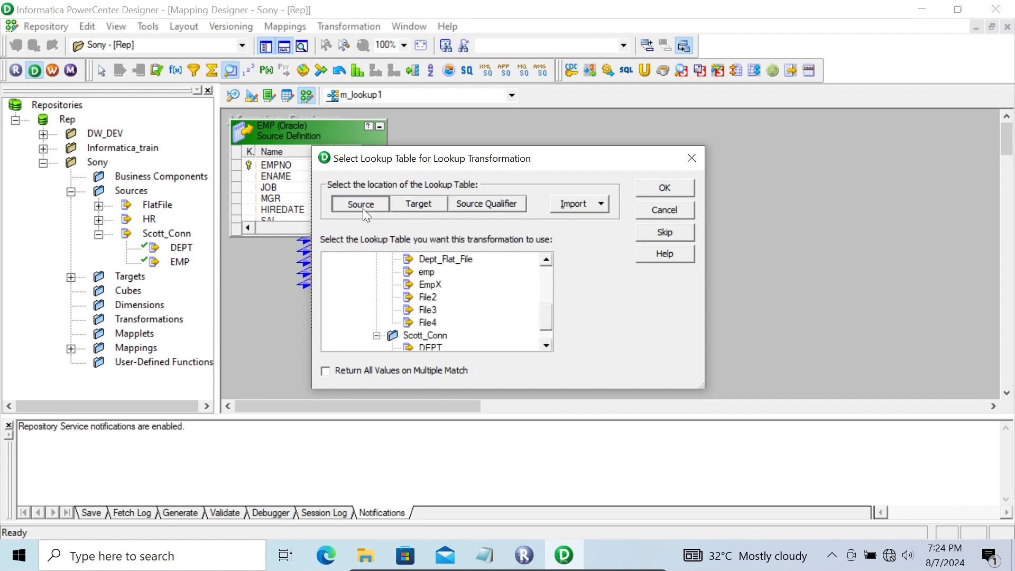
click(546, 260)
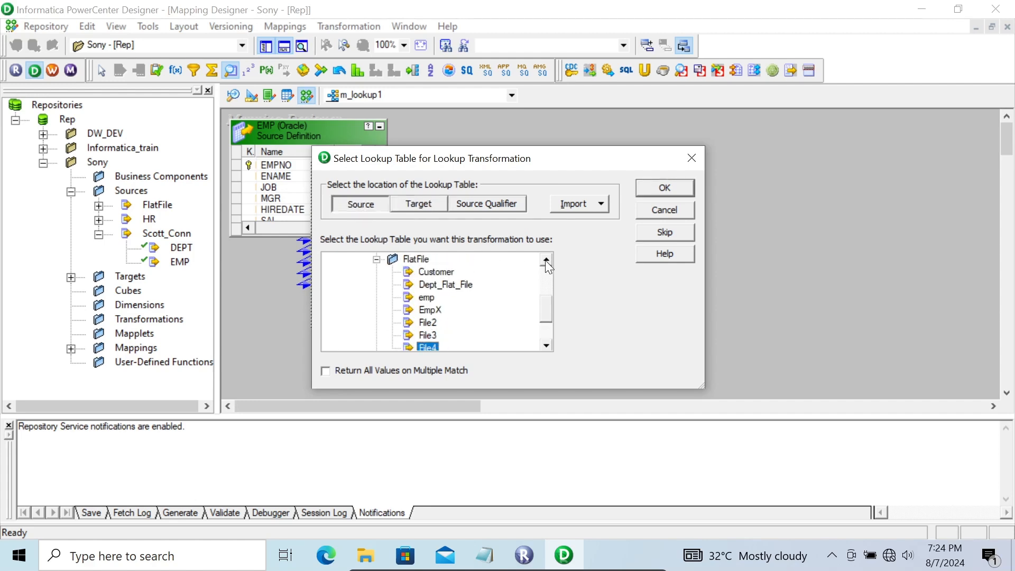
drag(547, 278, 547, 310)
click(599, 206)
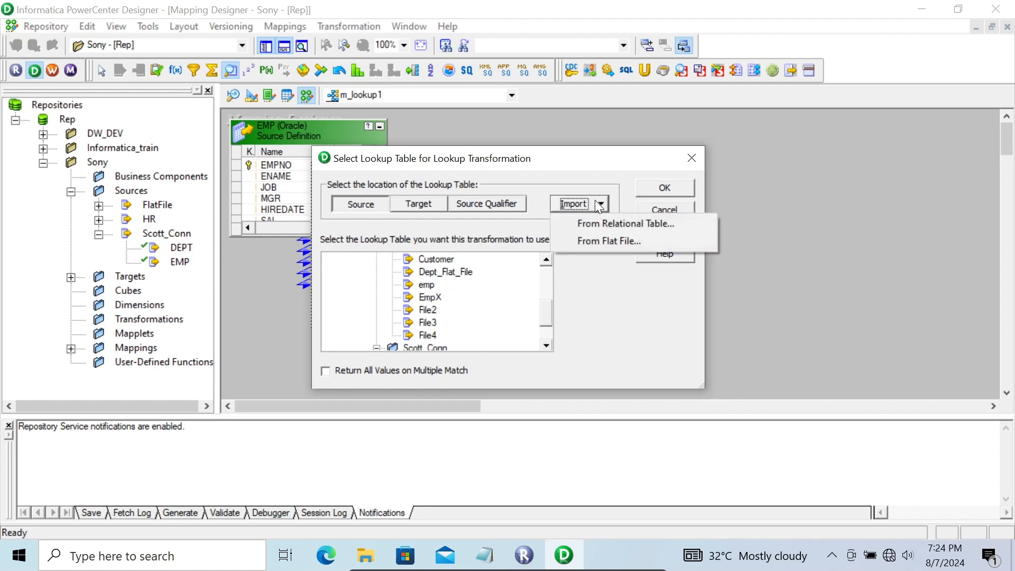
click(608, 218)
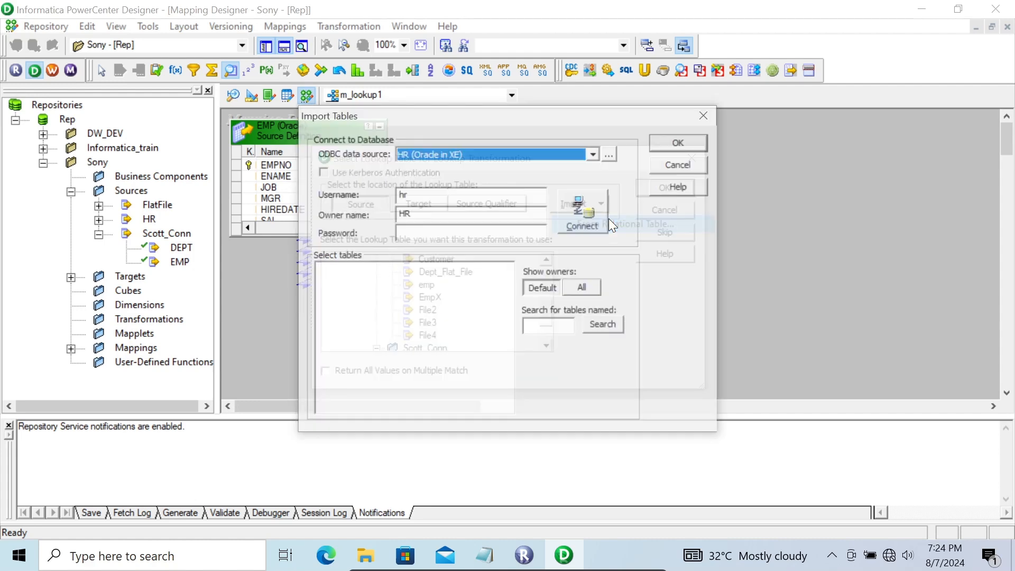
click(678, 162)
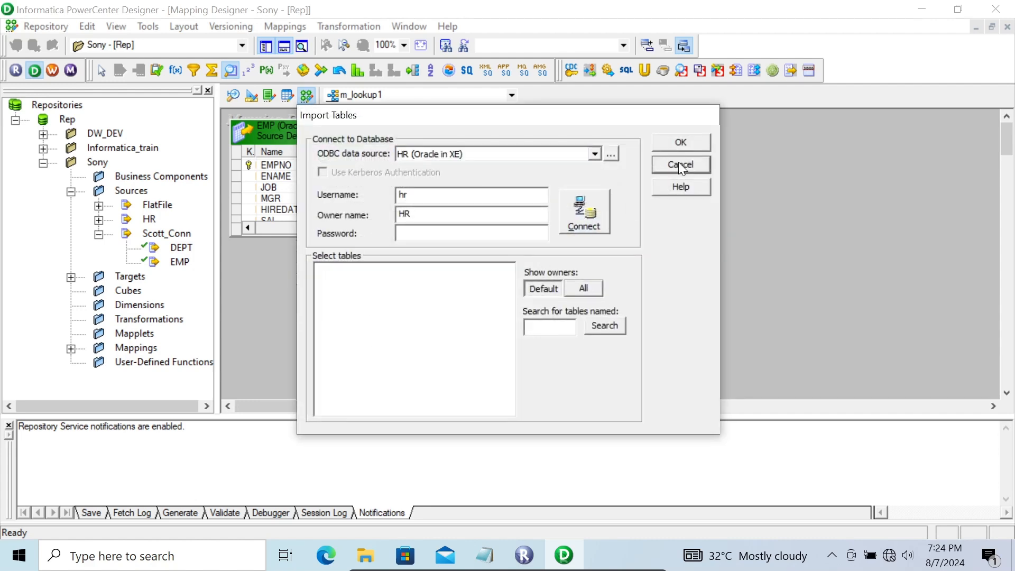
click(595, 205)
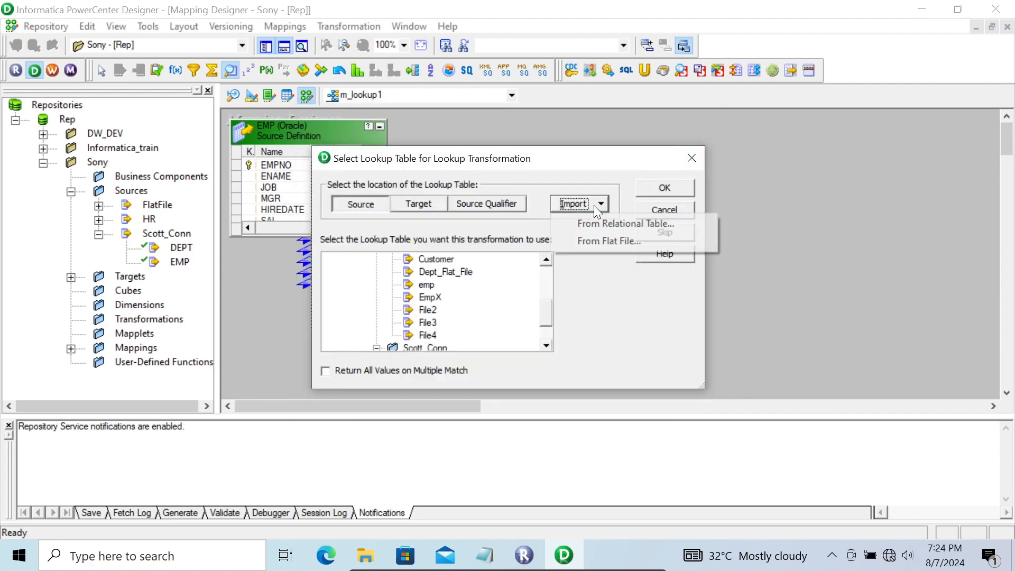
click(590, 245)
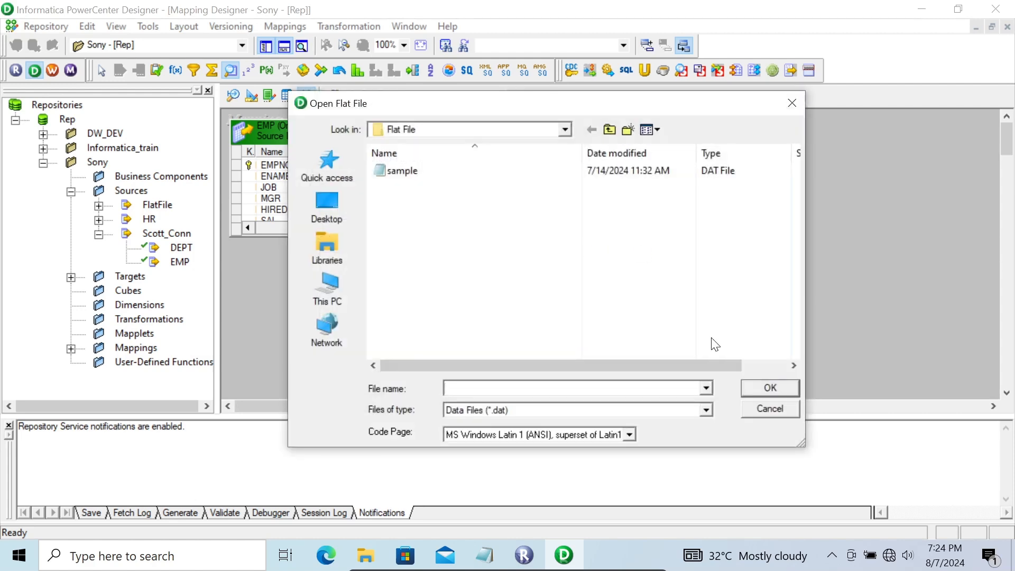
click(766, 413)
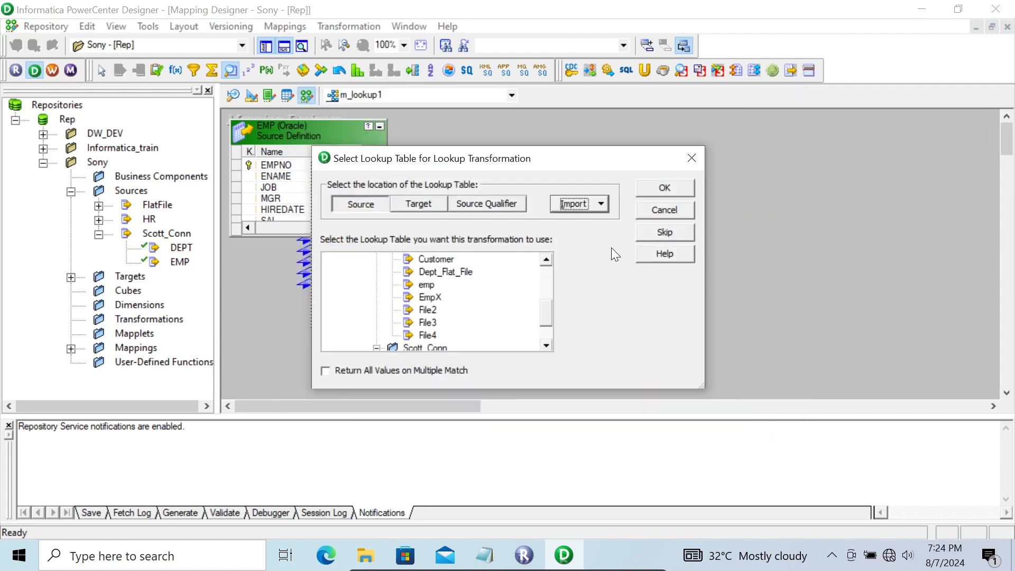
Choose the Dept_Flat_File source as the lookup table and position the new Lookup transformation beside SQ_EMP.
click(545, 264)
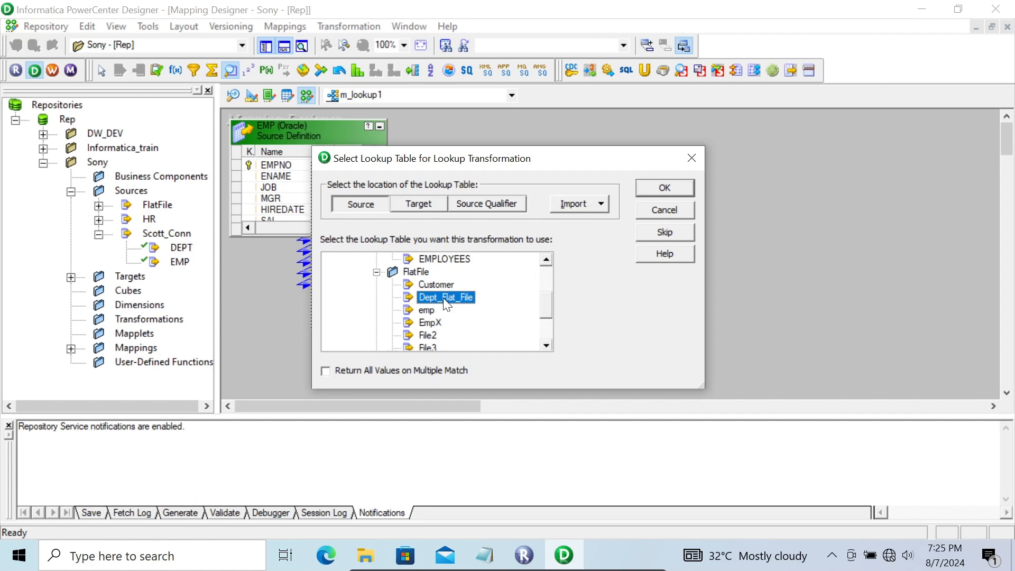
click(646, 191)
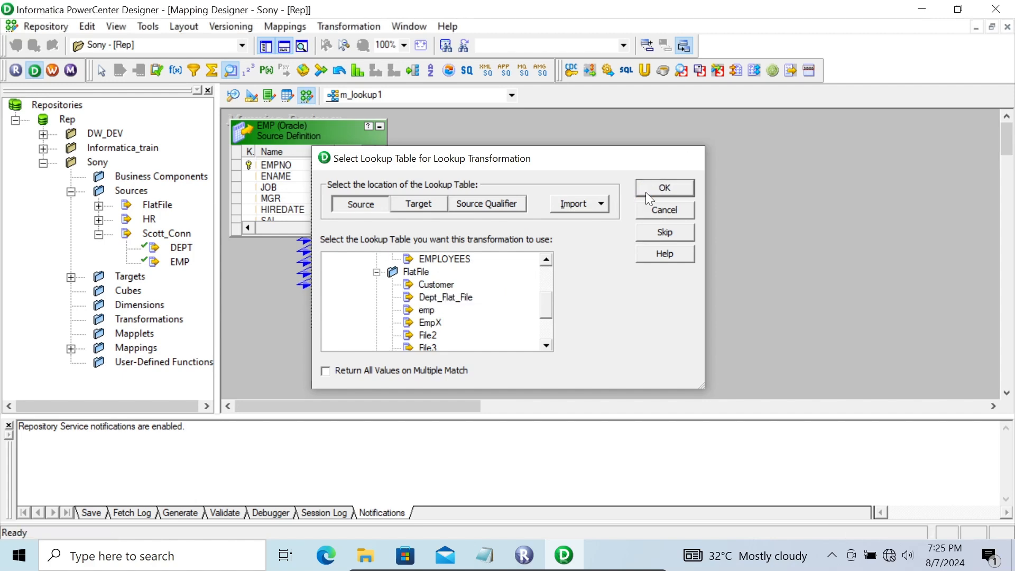
drag(698, 156, 623, 143)
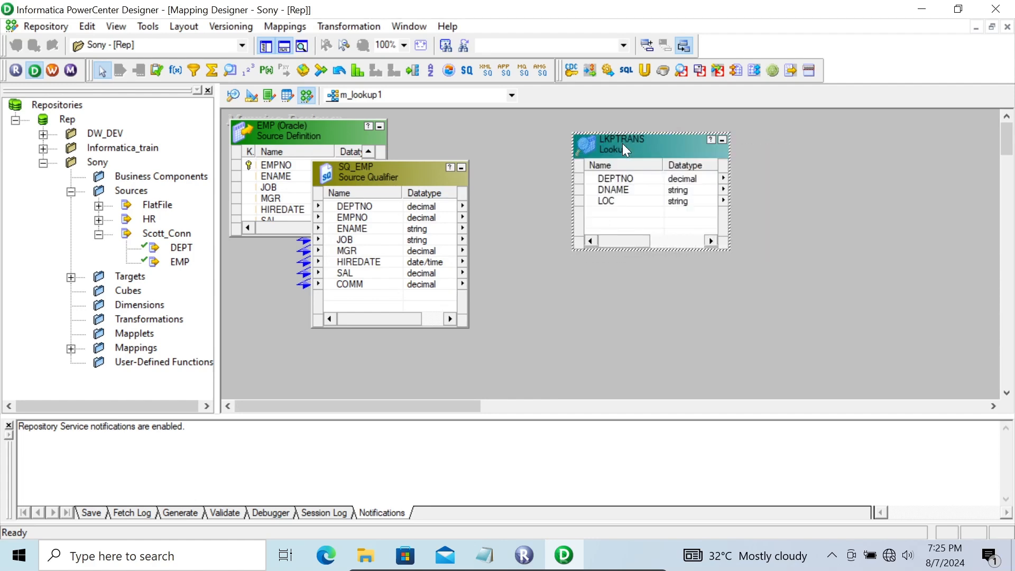
Link all ports of the SQ_EMP Source Qualifier into the LKPTRANS Lookup and adjust the Lookup's placement and size.
click(350, 207)
right_click(350, 207)
click(373, 214)
drag(335, 205, 610, 213)
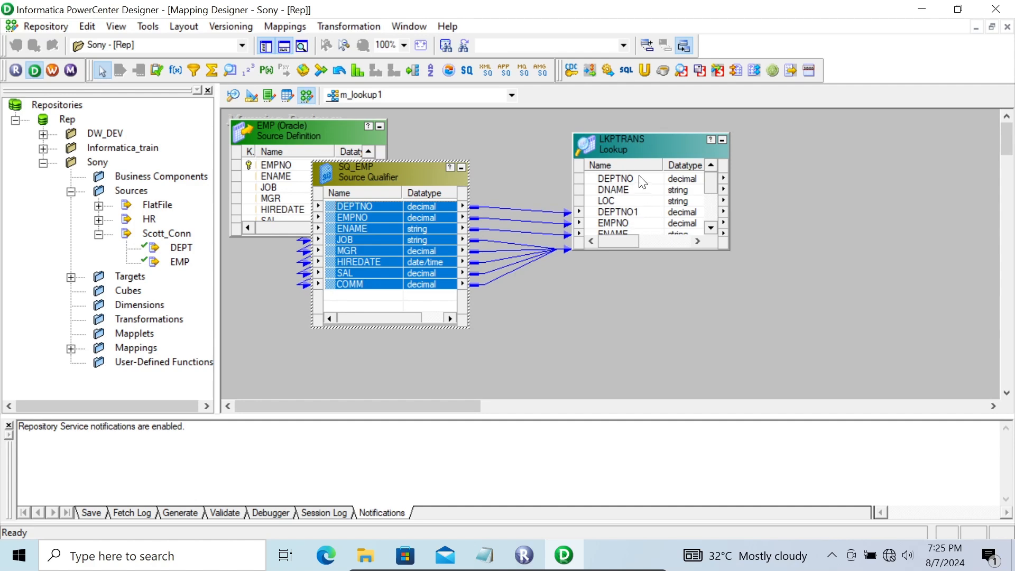
mouse_move(624, 151)
mouse_down()
mouse_move(630, 208)
mouse_move(624, 148)
mouse_up()
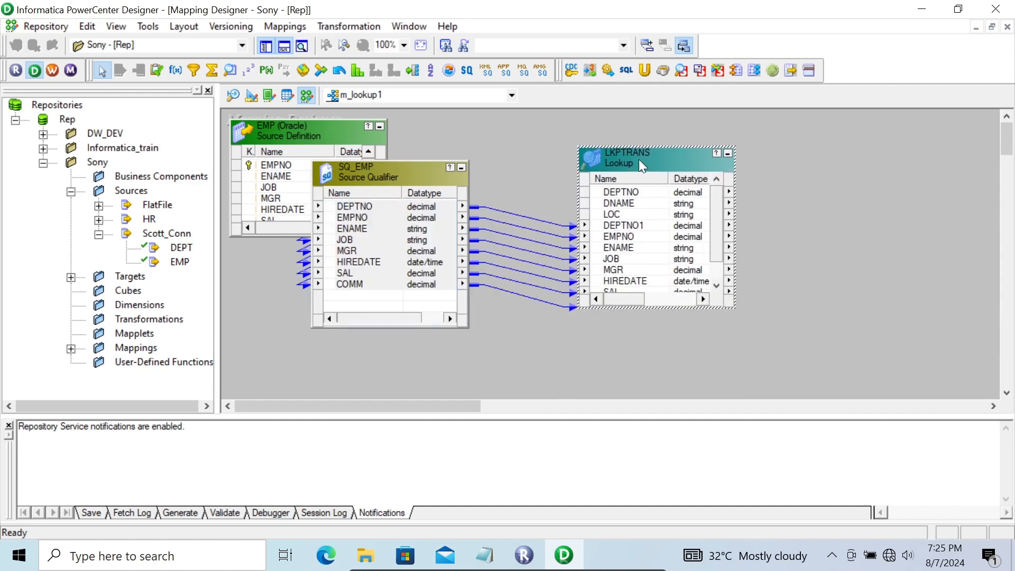
Add the lookup condition DEPTNO = DEPTNO1 to the LKPTRANS transformation.
double_click(638, 160)
click(430, 125)
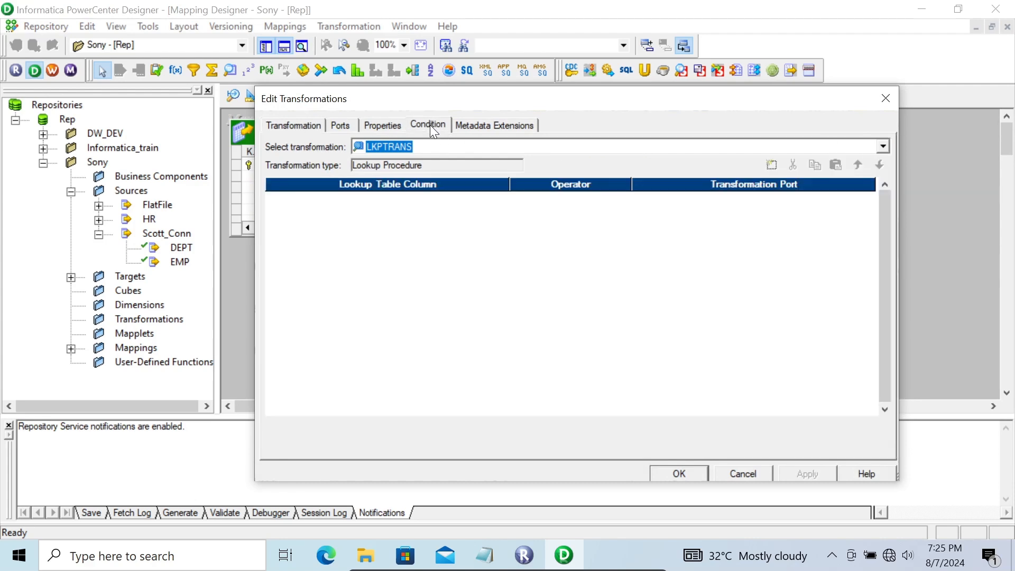
click(772, 166)
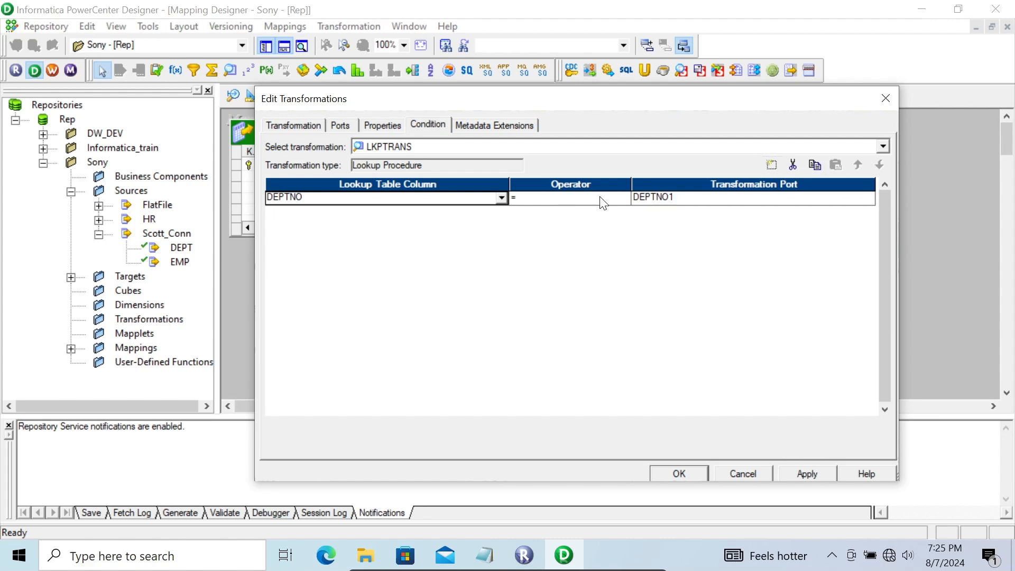
click(690, 195)
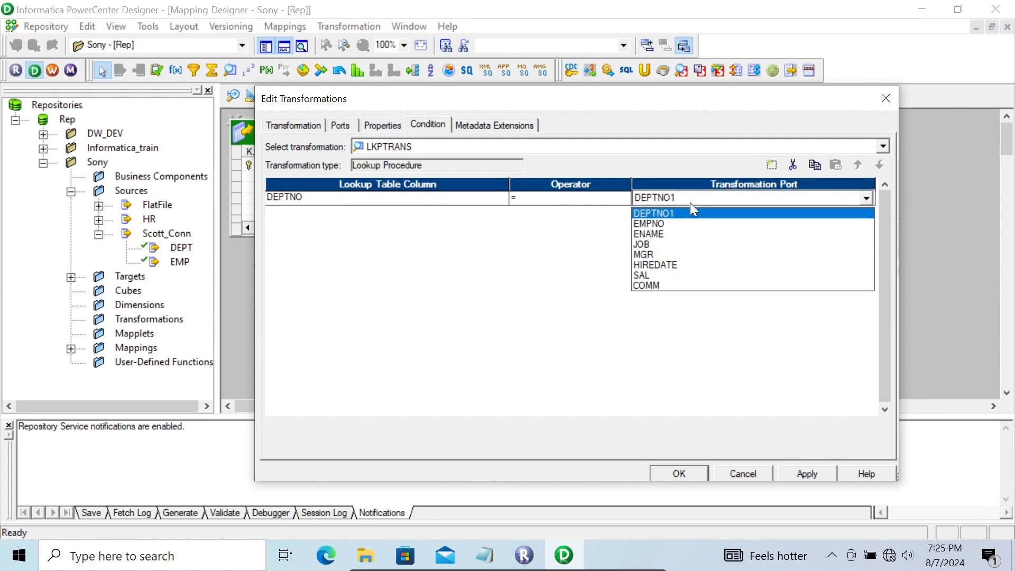
click(478, 206)
click(473, 200)
click(473, 199)
click(474, 199)
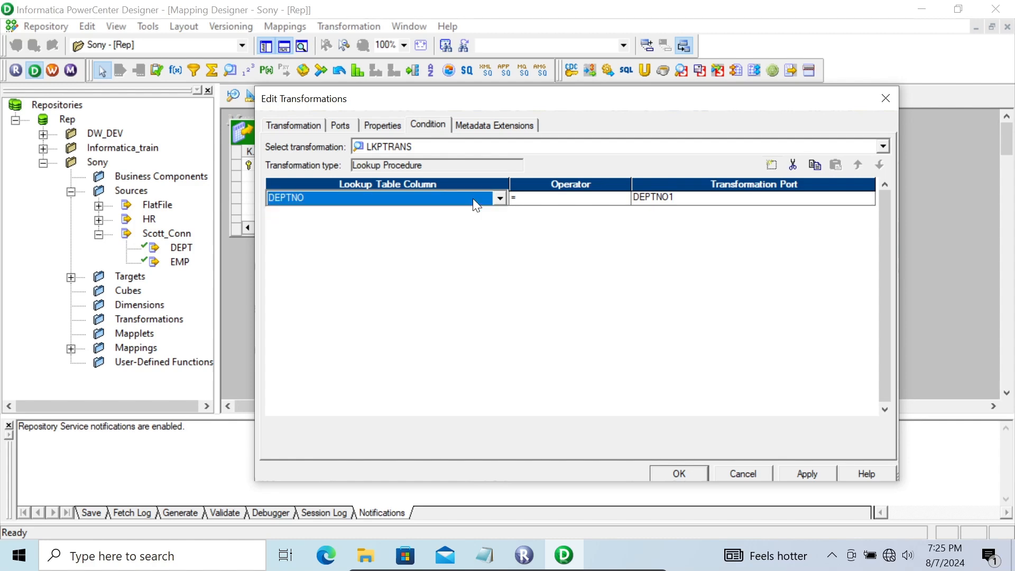
Review the properties and ports of LKPTRANS and apply the transformation changes.
click(374, 127)
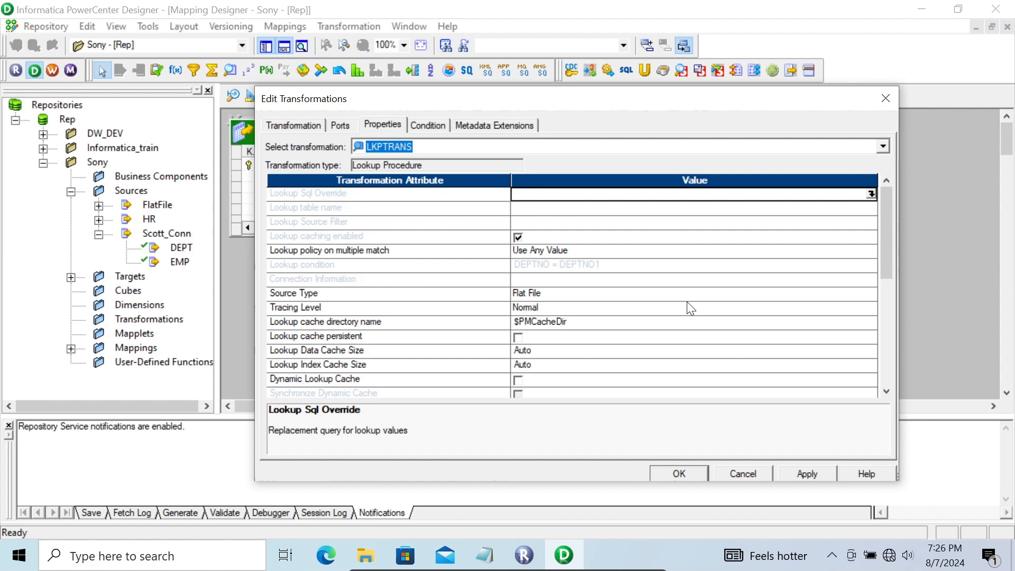
drag(887, 240, 894, 370)
drag(891, 417, 860, 206)
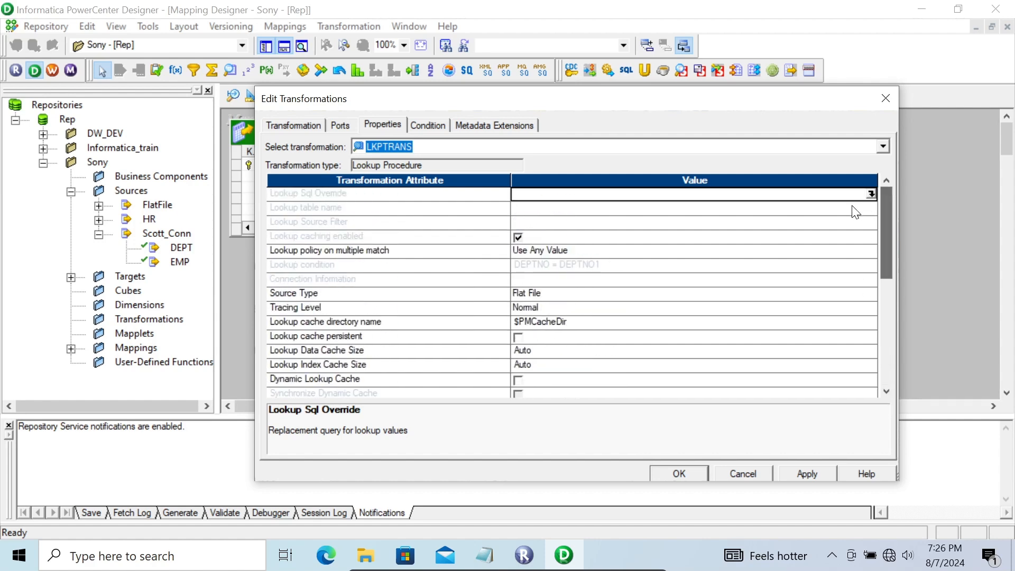
click(333, 125)
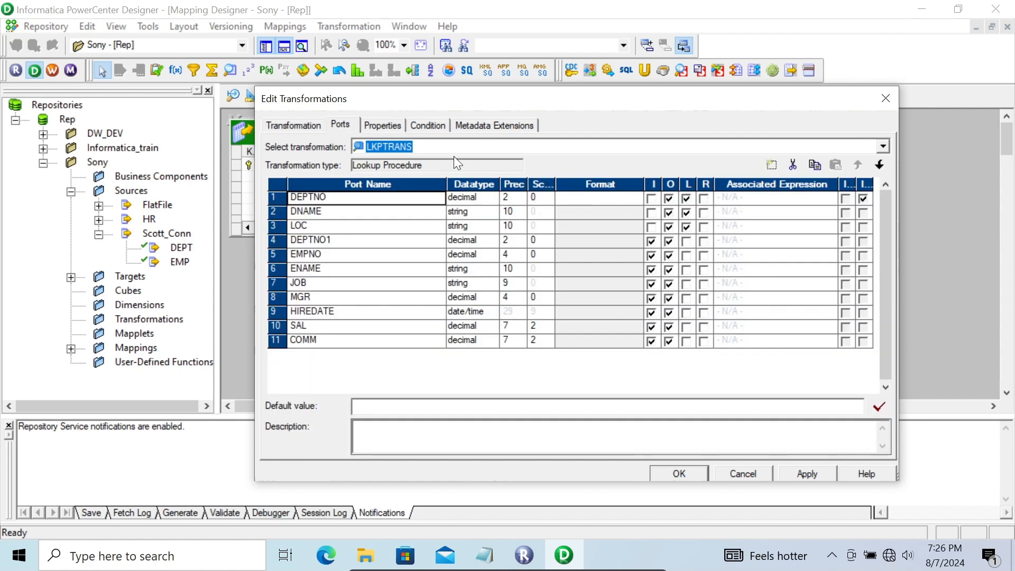
click(385, 128)
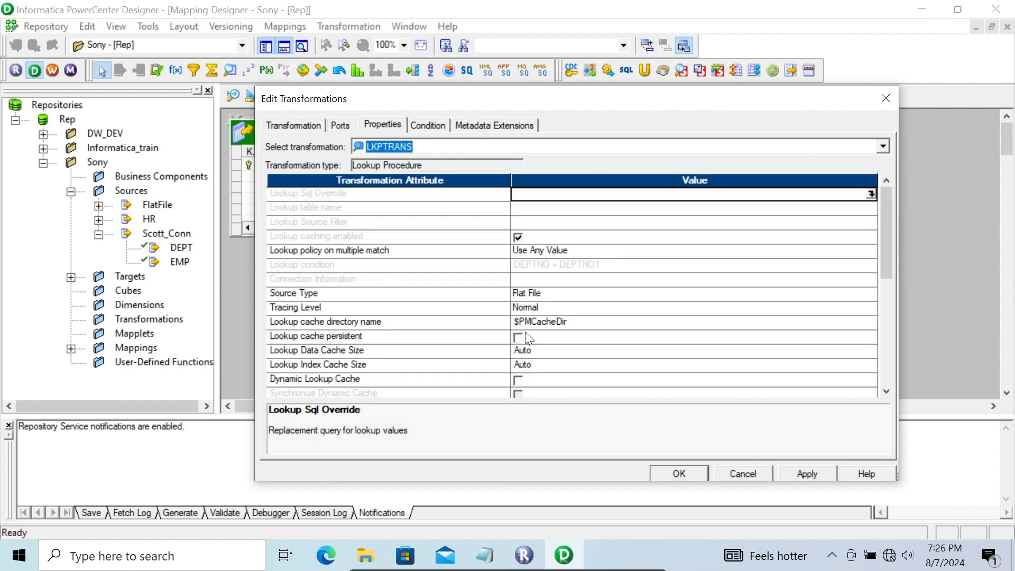
drag(885, 233, 884, 149)
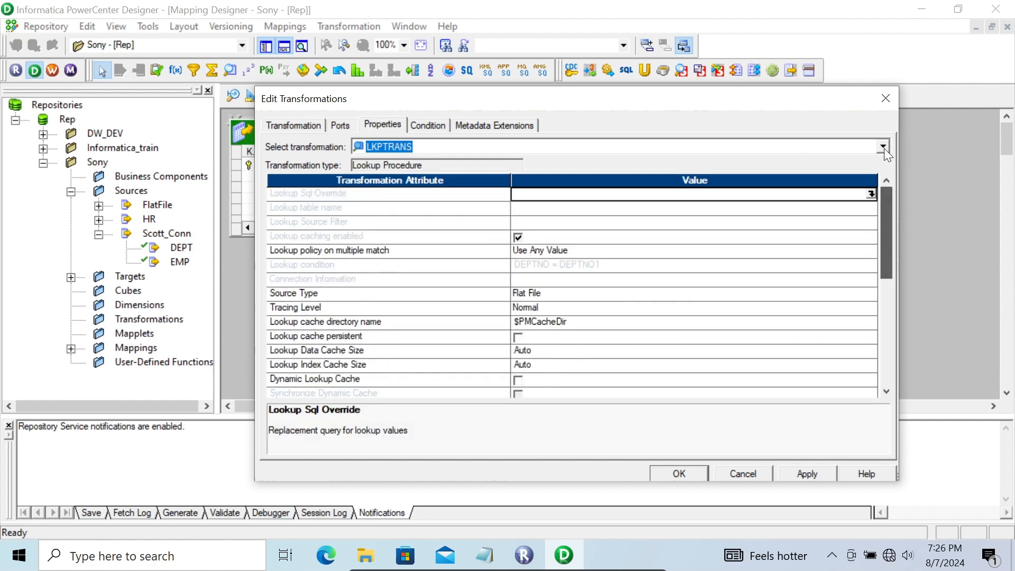
click(802, 479)
click(690, 472)
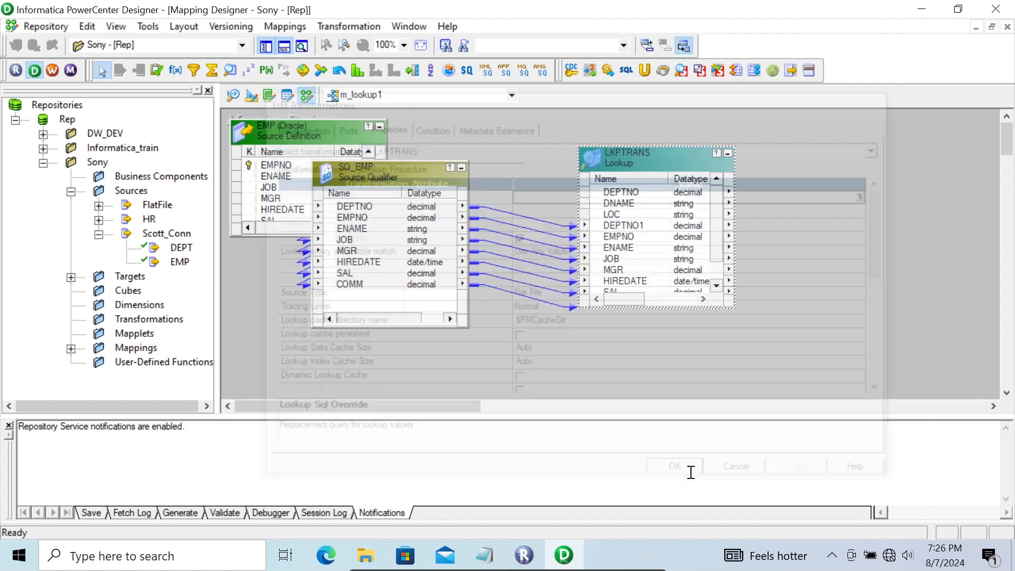
Add the DUMMY target to the mapping, link all LKPTRANS ports to it starting at COL1, and save.
click(70, 278)
drag(160, 305, 830, 192)
right_click(616, 194)
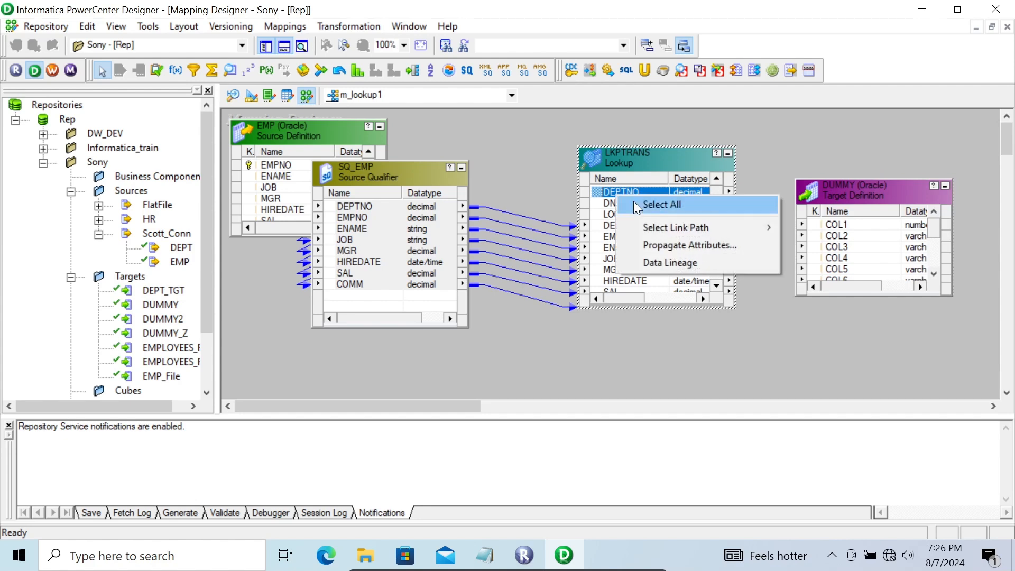
click(633, 203)
drag(635, 203, 853, 224)
key(ctrl+s)
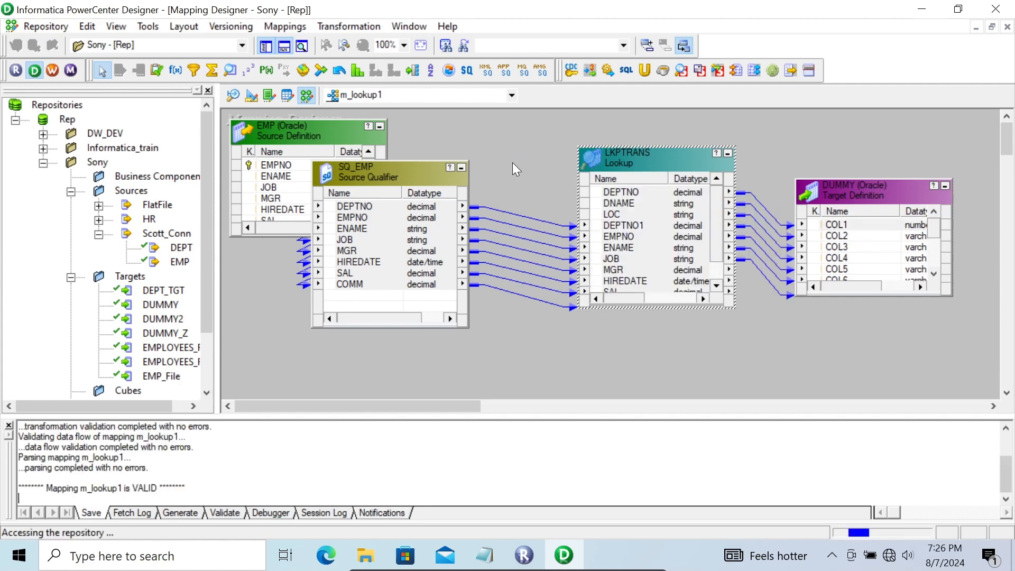
Switch to PowerCenter Workflow Manager and create a session for the m_lookup1 mapping in the wf_Sony workflow.
click(52, 71)
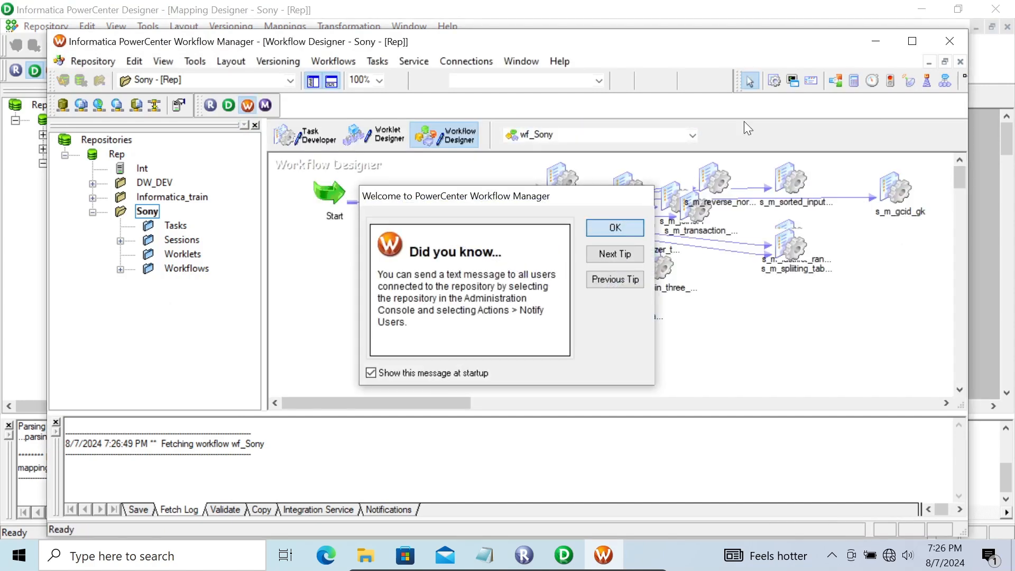
click(615, 229)
click(392, 322)
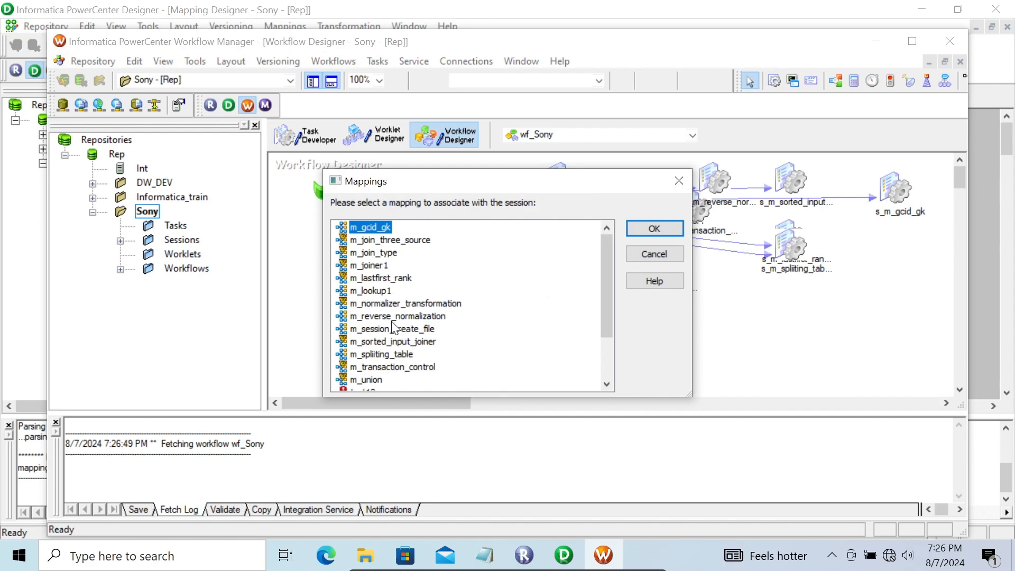
click(376, 292)
click(659, 228)
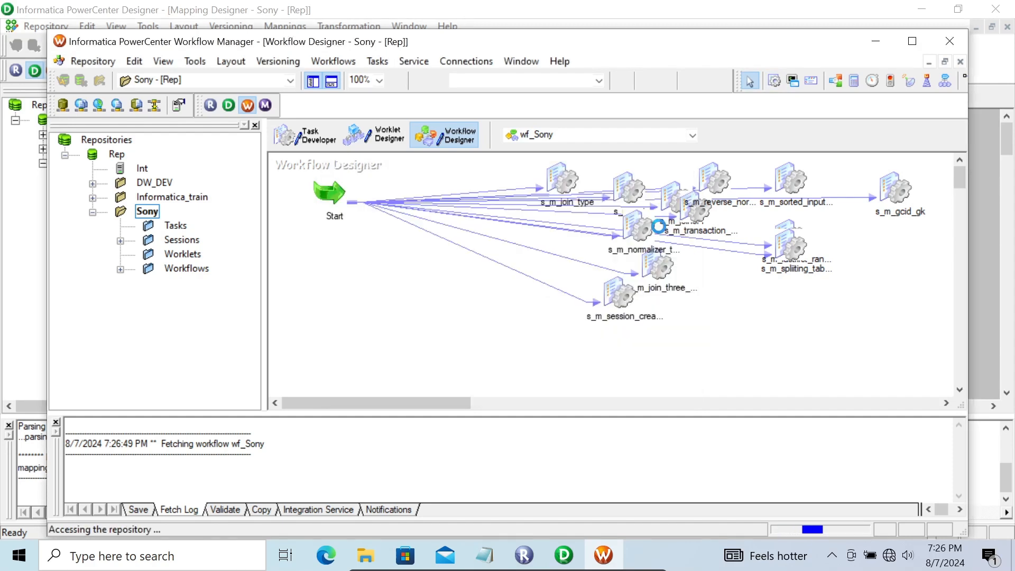
Set the SQ_EMP source connection of session s_m_lookup1 to Scott_Oracle and check its source properties.
double_click(420, 332)
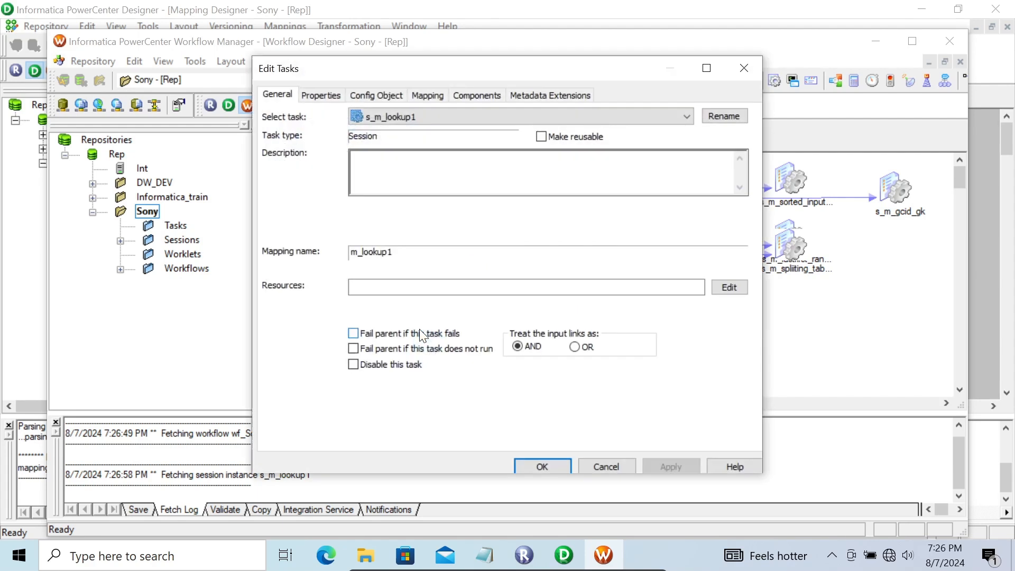
click(415, 96)
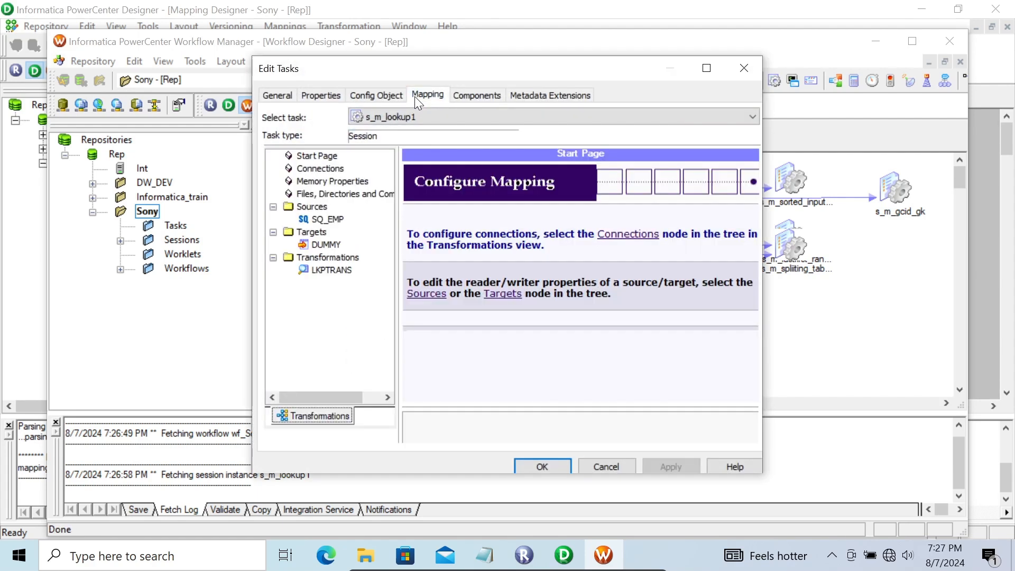
click(336, 220)
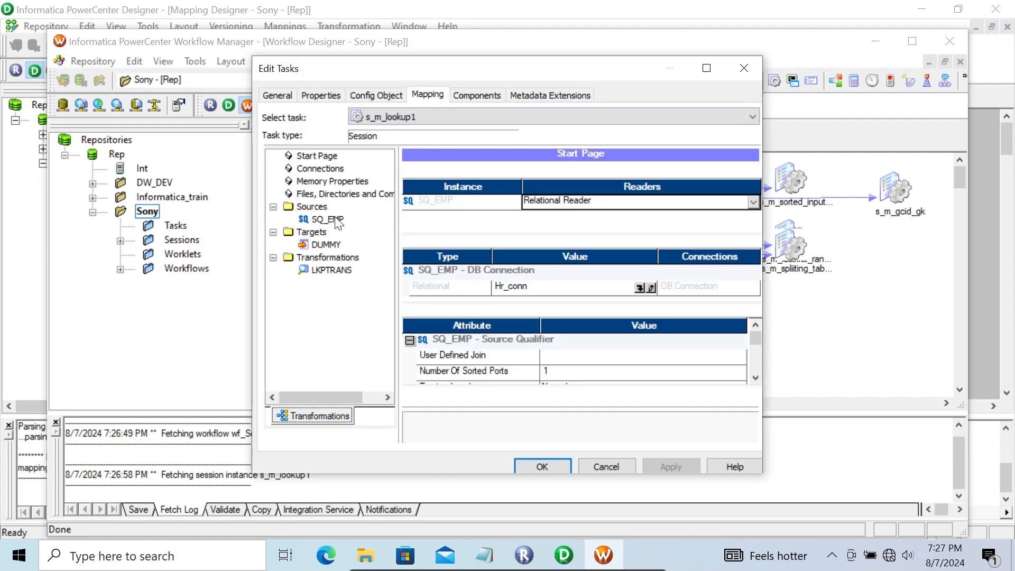
click(641, 294)
click(642, 294)
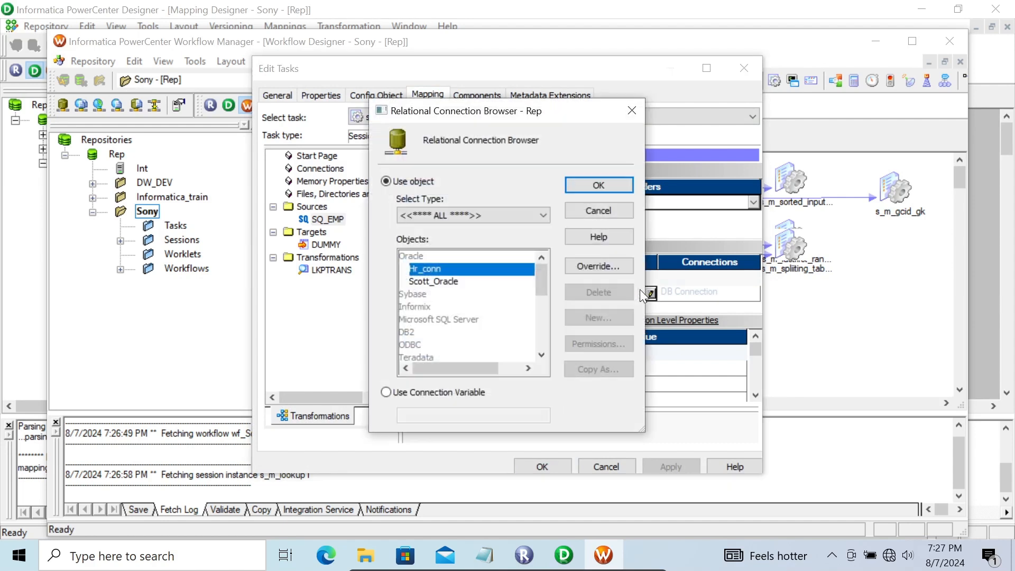
click(419, 281)
click(576, 190)
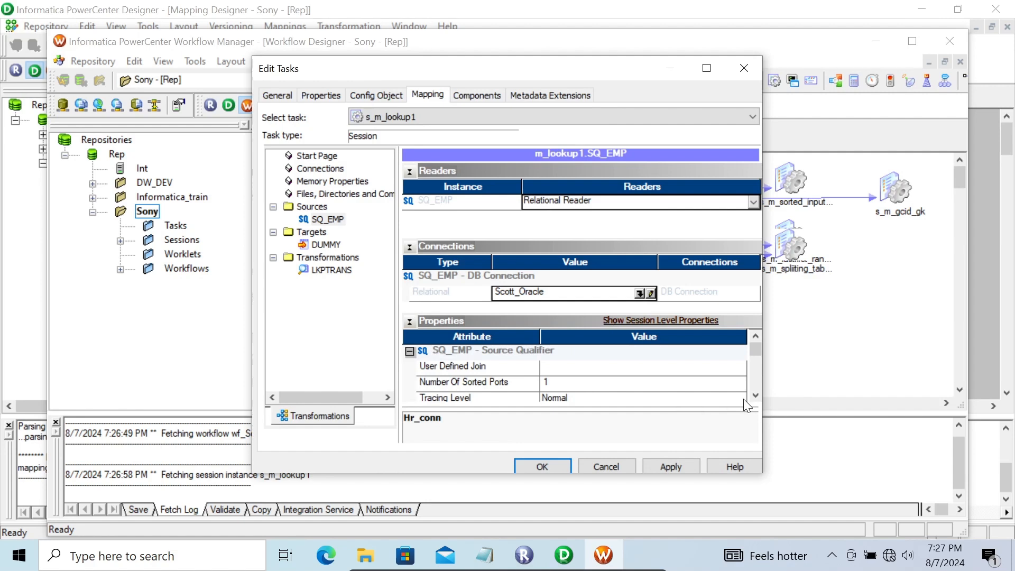
click(757, 396)
click(756, 395)
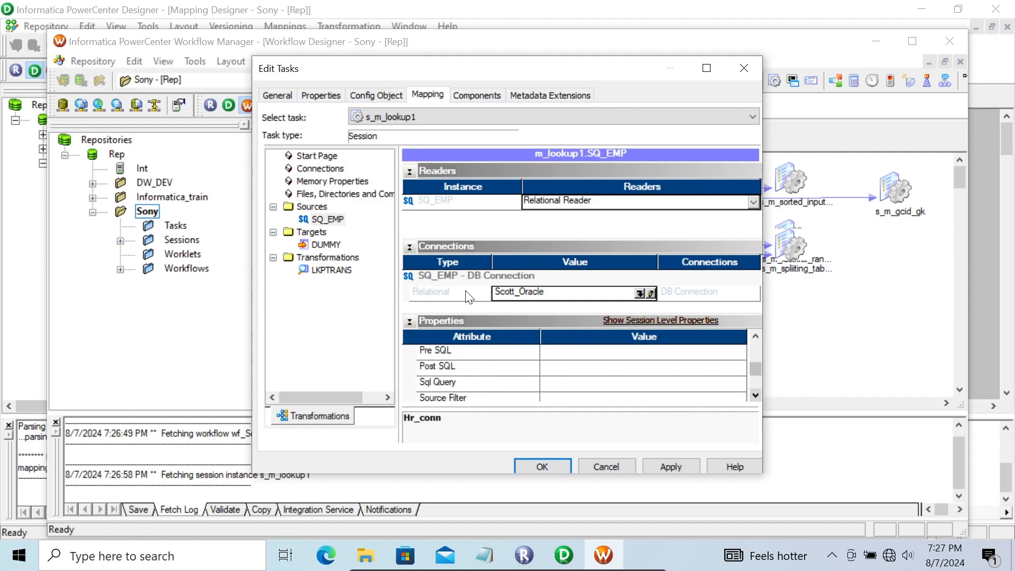
Set the DUMMY target's load type to Normal and enable its Truncate target table option.
click(328, 245)
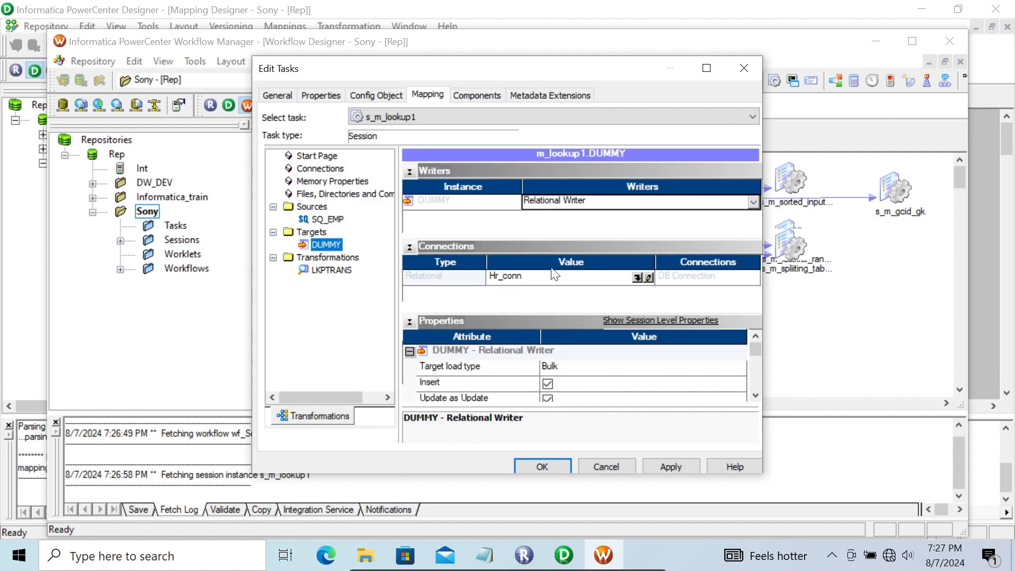
click(573, 366)
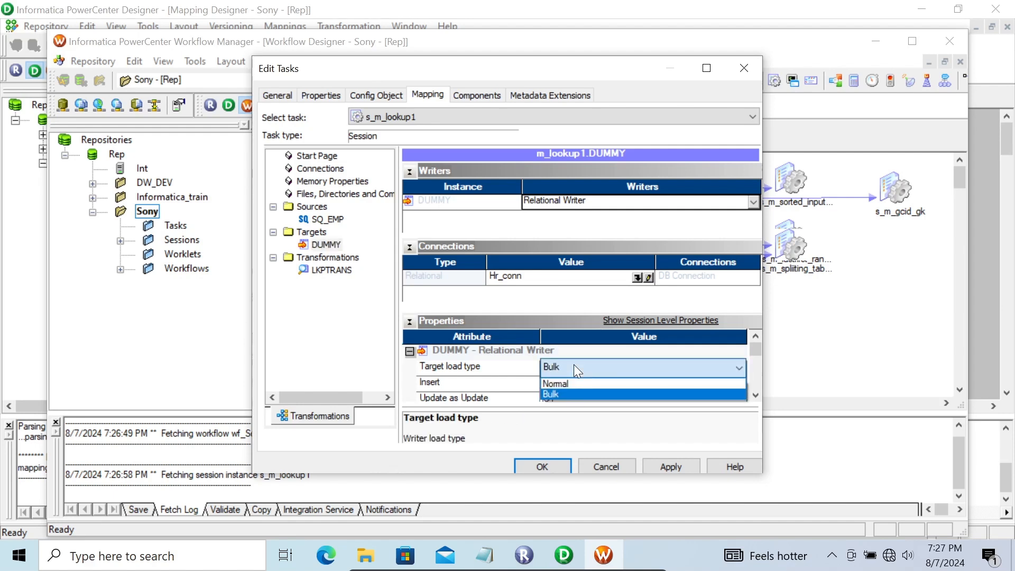
click(574, 382)
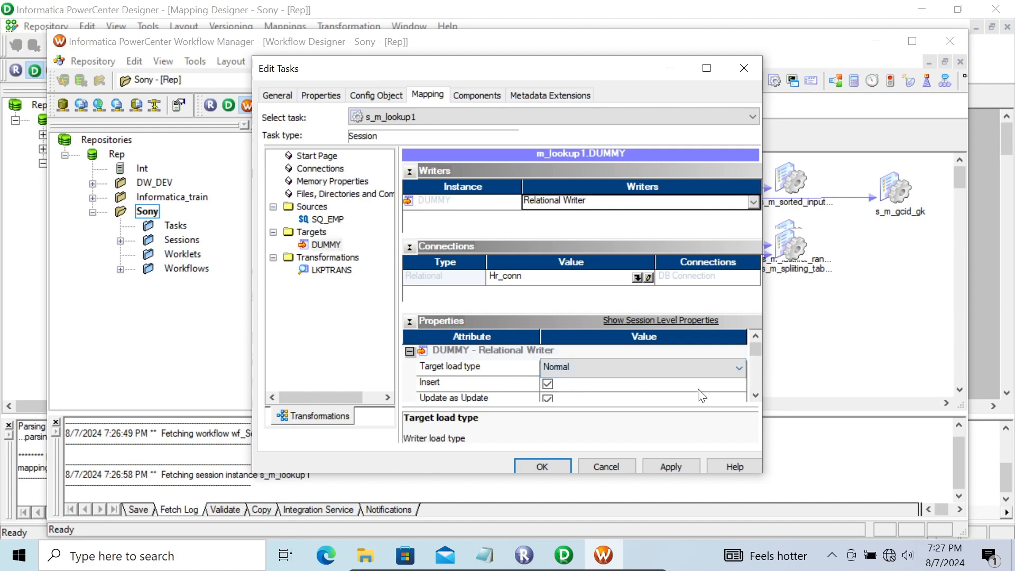
click(753, 396)
click(753, 397)
click(752, 398)
click(752, 398)
click(752, 398)
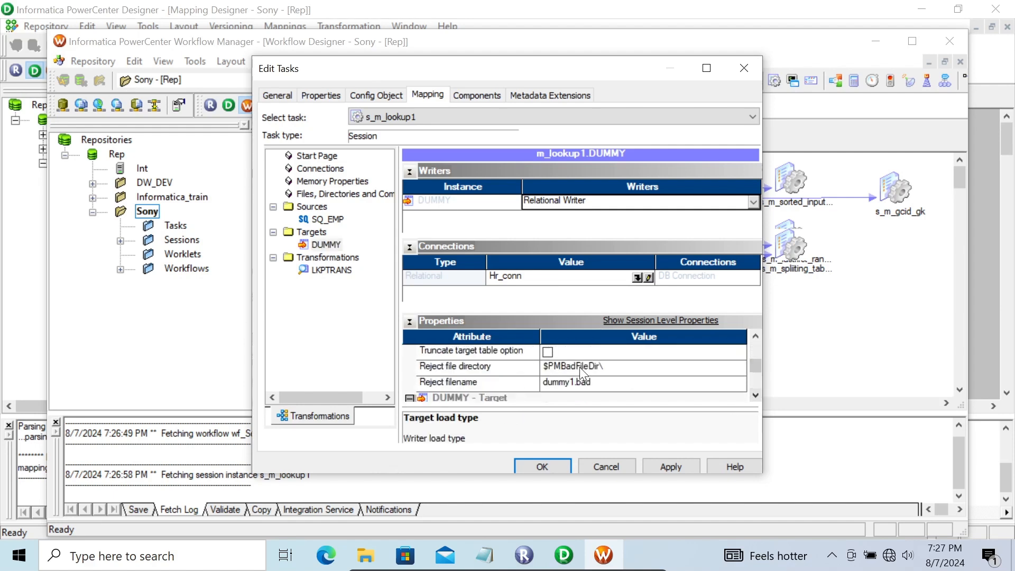
click(547, 352)
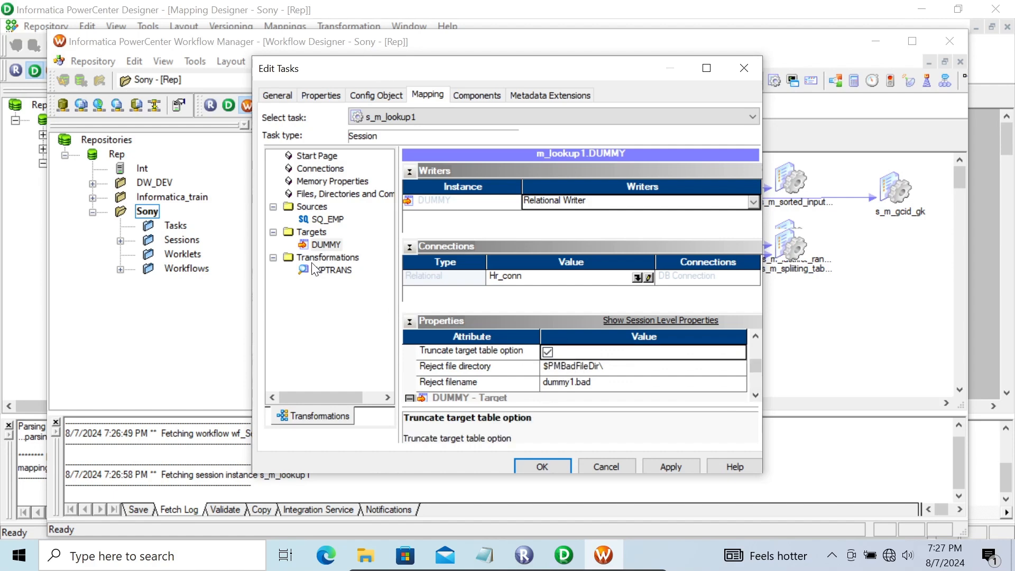
Set the LKPTRANS lookup source file directory to the path of the Flat File folder on the Desktop.
click(331, 270)
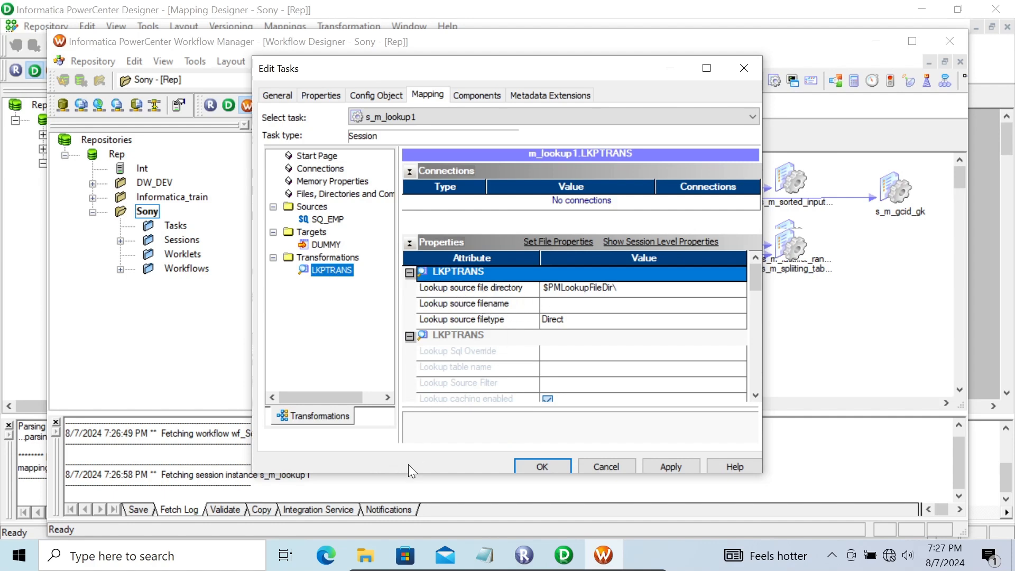
click(367, 562)
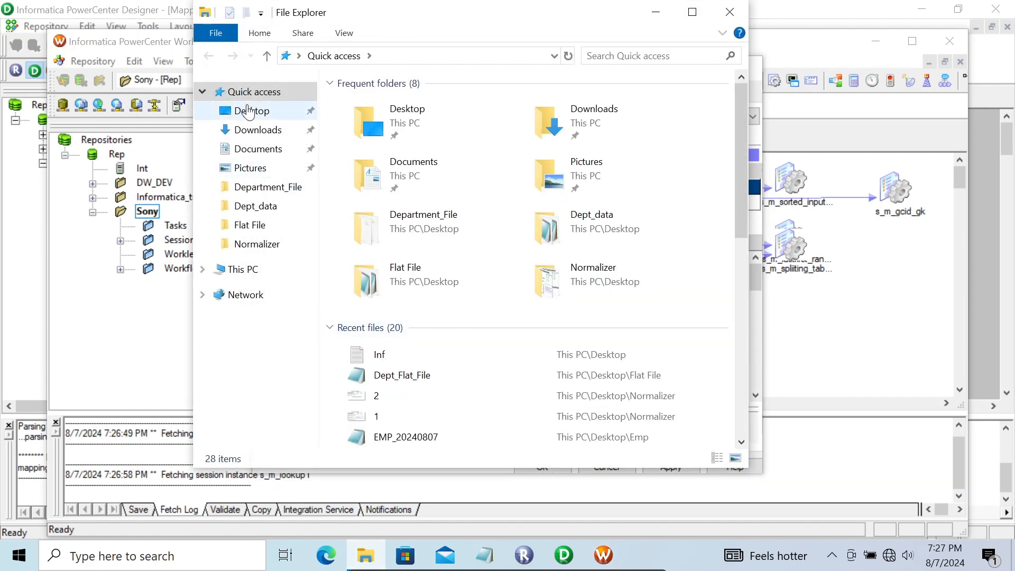
click(250, 112)
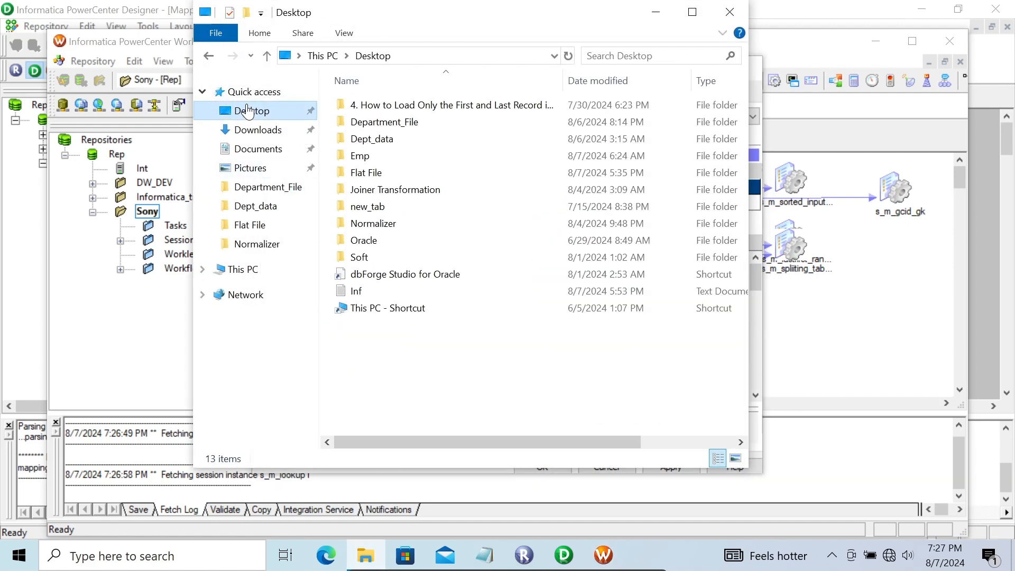
click(370, 156)
double_click(383, 174)
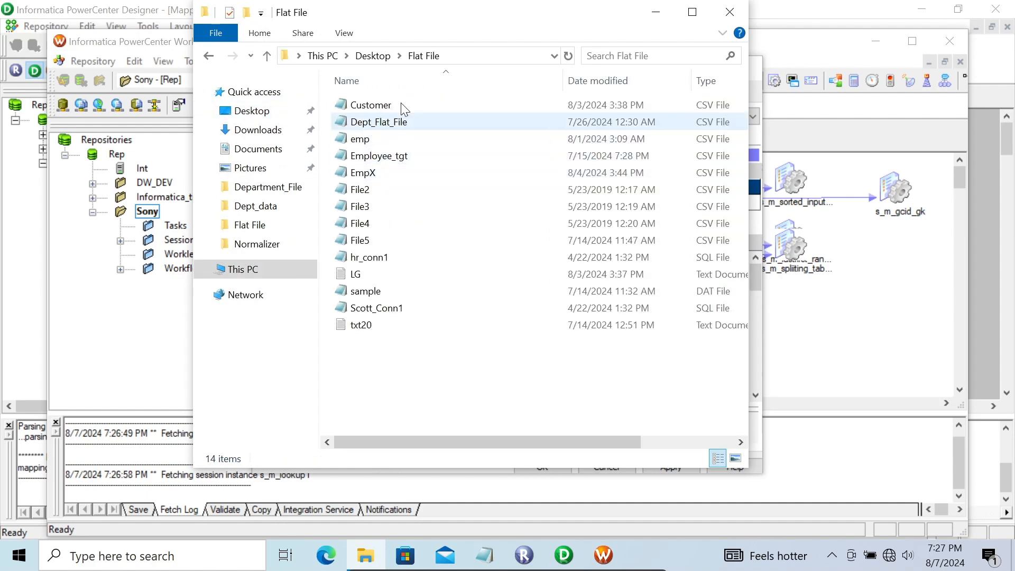
click(468, 56)
key(ctrl+c)
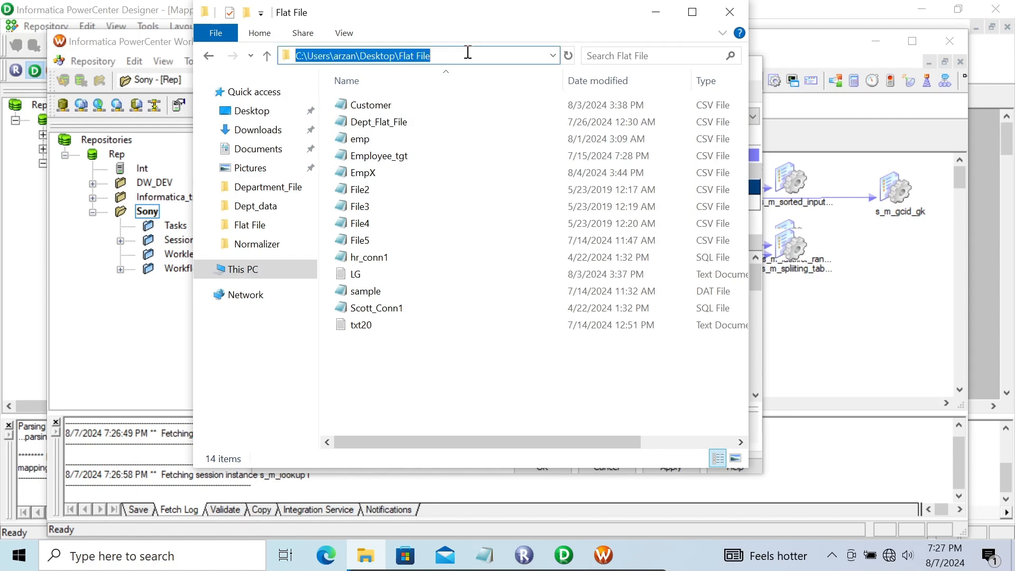
click(655, 12)
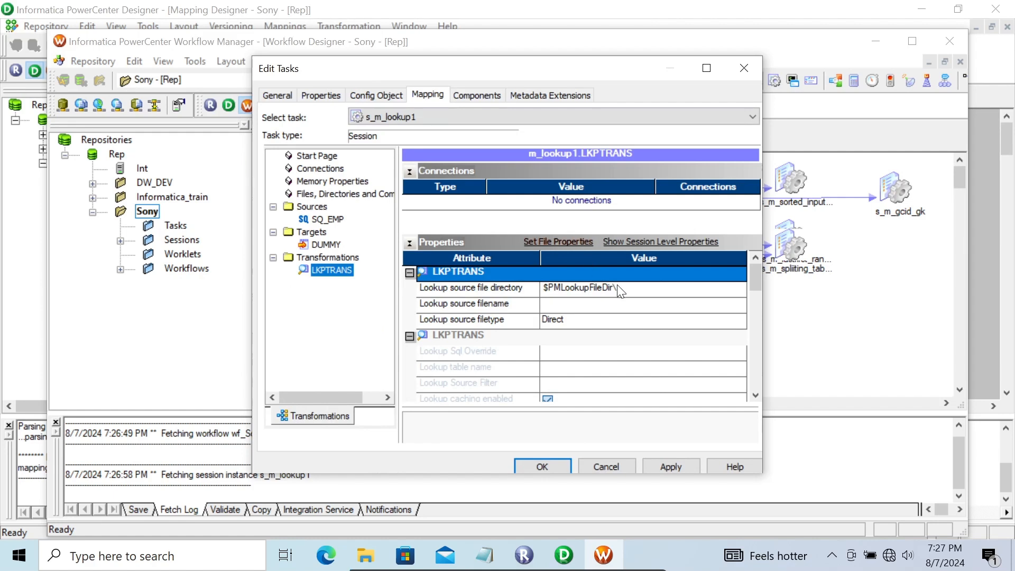
click(620, 289)
drag(619, 290, 519, 295)
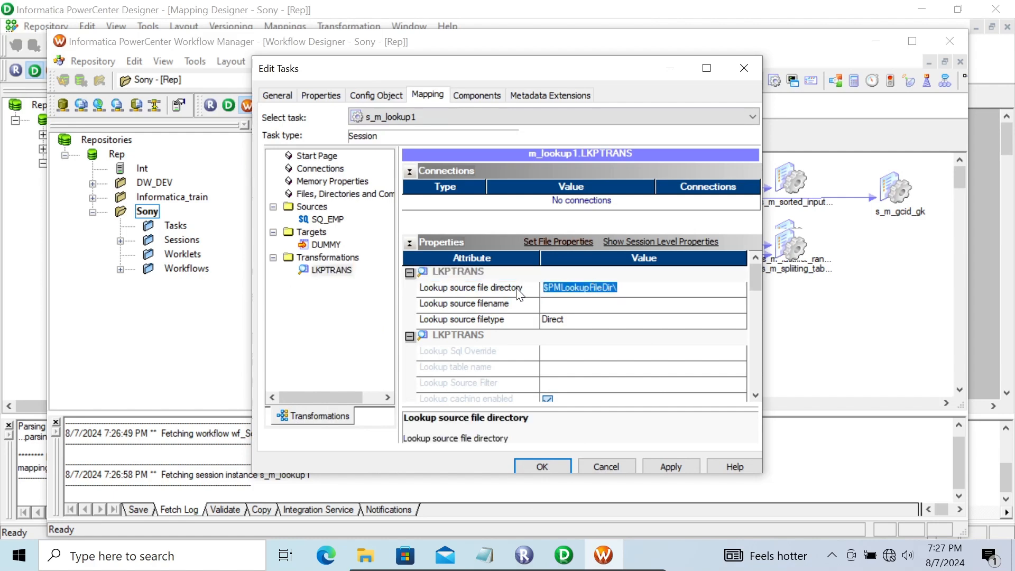
key(ctrl+v)
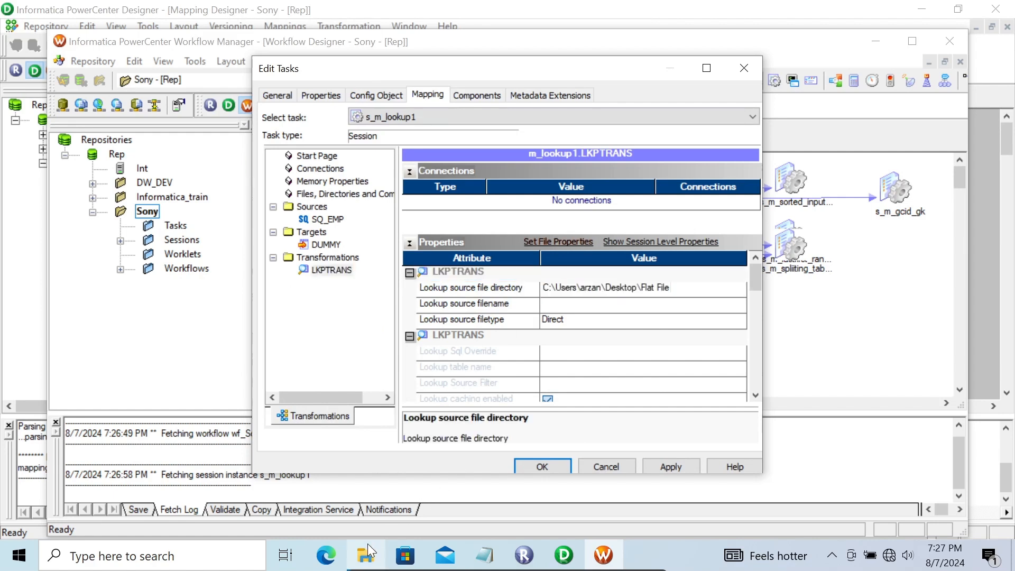
Copy the name of the Dept_Flat_File CSV file from the Flat File folder in File Explorer.
mouse_move(367, 544)
click(369, 478)
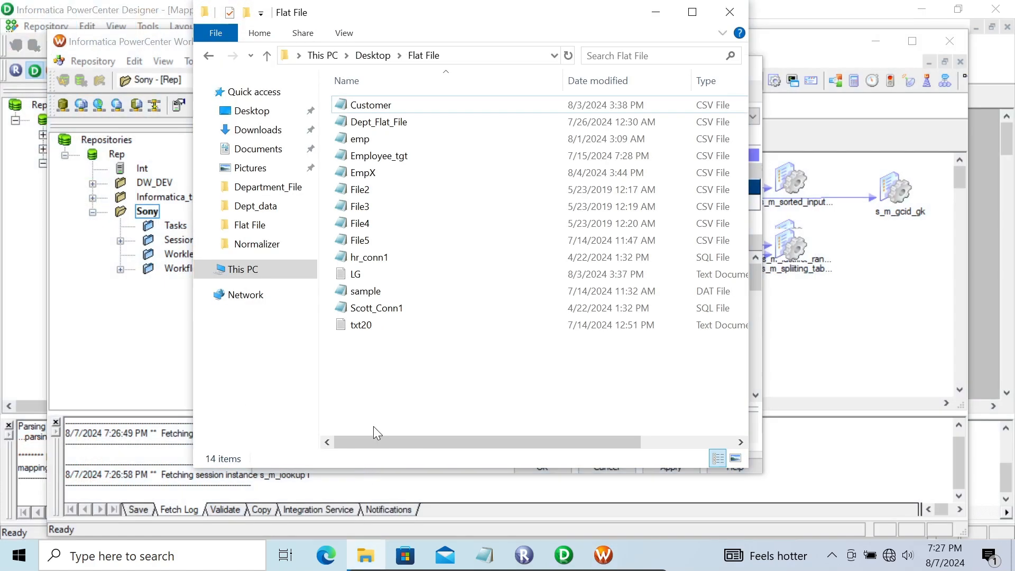
click(395, 127)
right_click(394, 127)
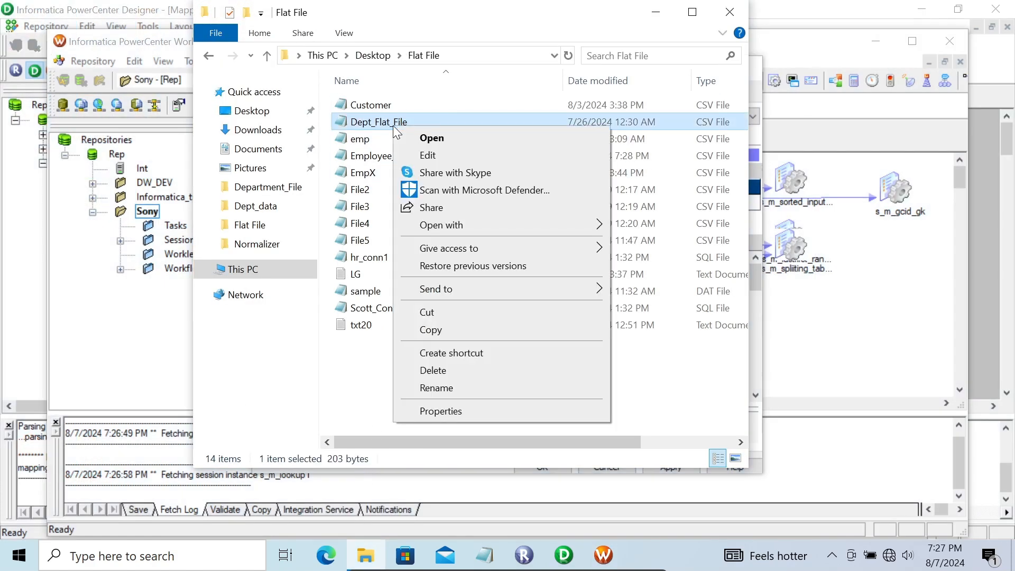
click(437, 389)
key(ctrl+c)
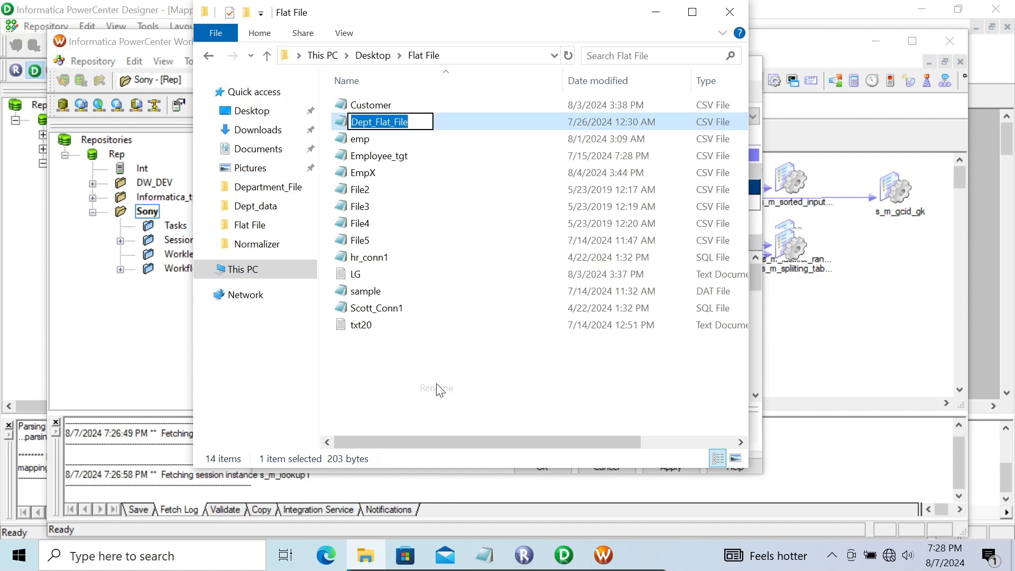
click(657, 13)
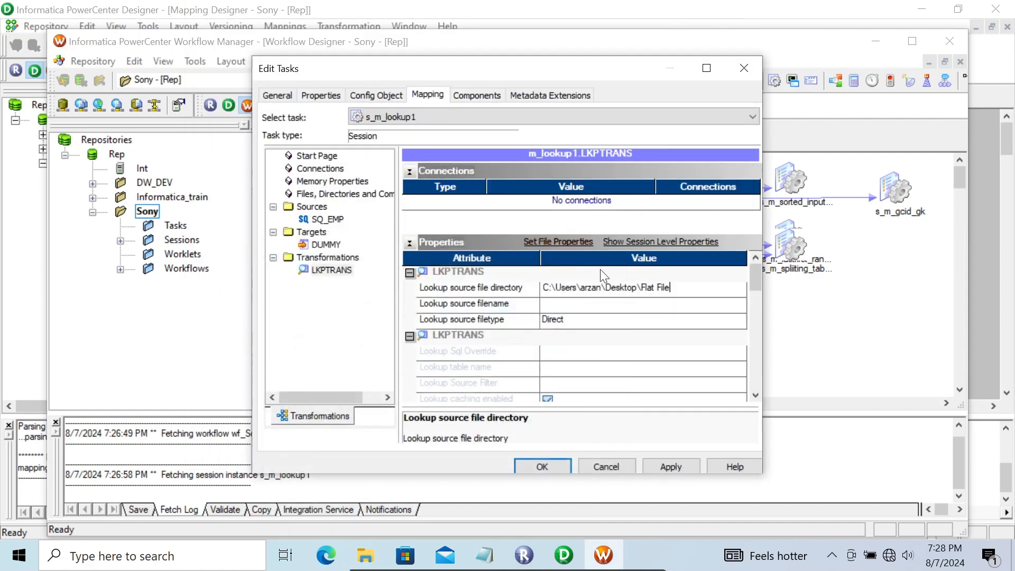
Set the LKPTRANS lookup source filename to Dept_Flat_File.csv in the session properties.
click(548, 307)
key(ctrl+v)
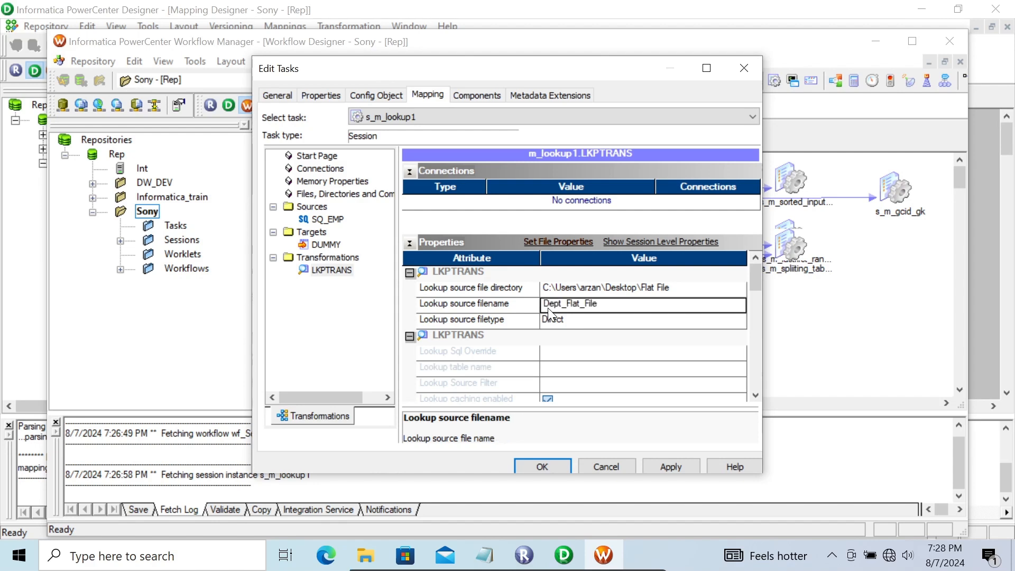
key(BackSpace)
key(BackSpace)
key(BackSpace)
key(BackSpace)
key(BackSpace)
key(BackSpace)
key(BackSpace)
key(BackSpace)
key(BackSpace)
key(BackSpace)
key(BackSpace)
key(BackSpace)
key(BackSpace)
key(BackSpace)
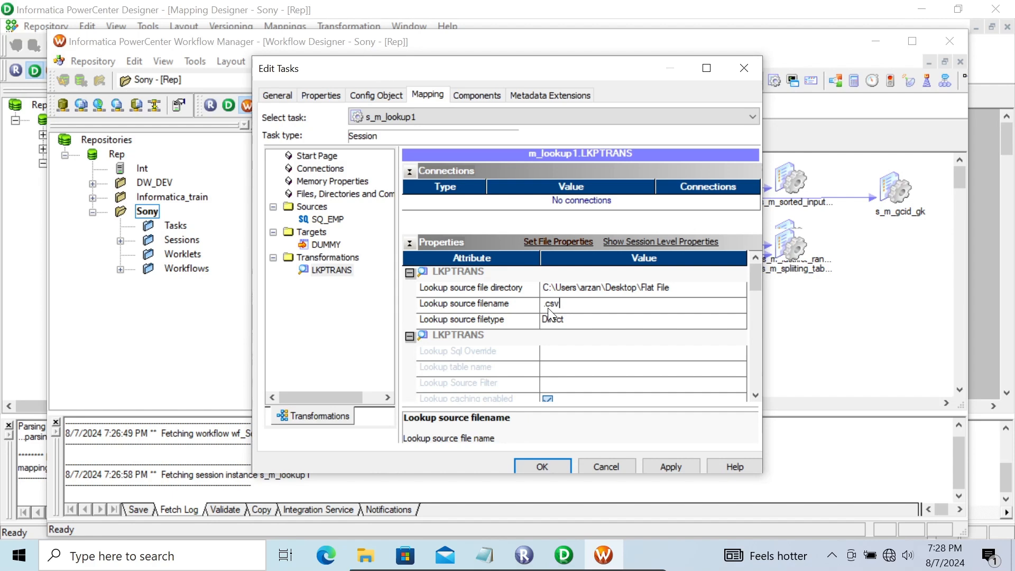
key(BackSpace)
key(BackSpace)
key(BackSpace)
key(ctrl+v)
Check the LKPTRANS properties through to the lookup cache directory and copy the lookup source file directory path.
scroll(752, 398, down, 4)
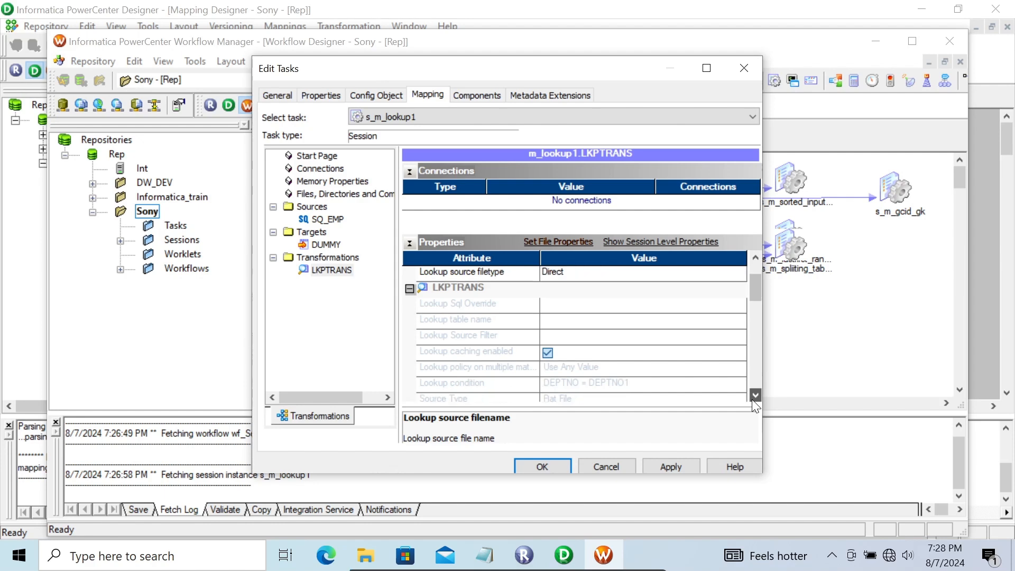
scroll(752, 399, down, 8)
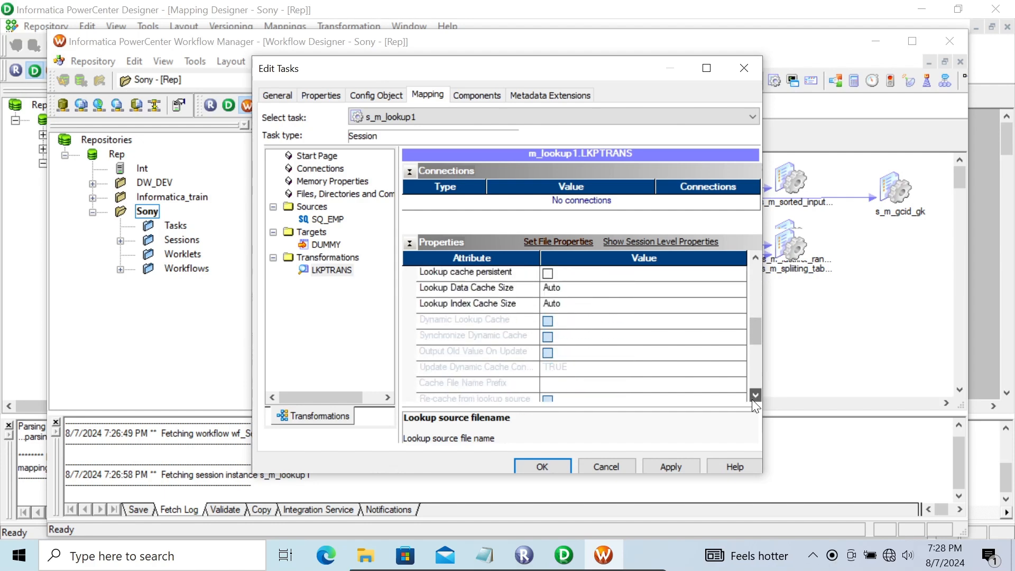
scroll(755, 399, down, 7)
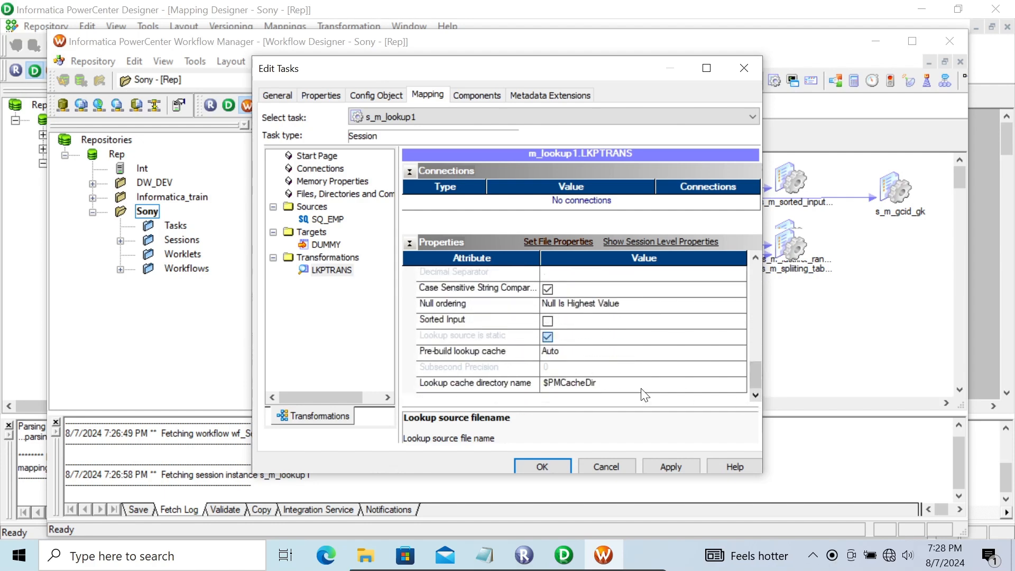
click(598, 385)
drag(598, 385, 537, 384)
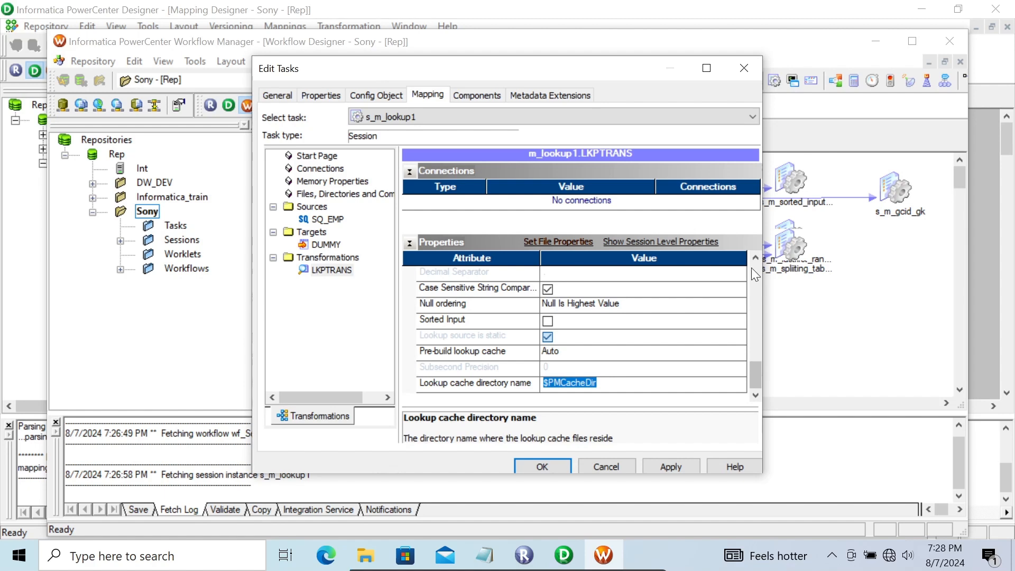
scroll(751, 268, up, 5)
scroll(751, 268, up, 3)
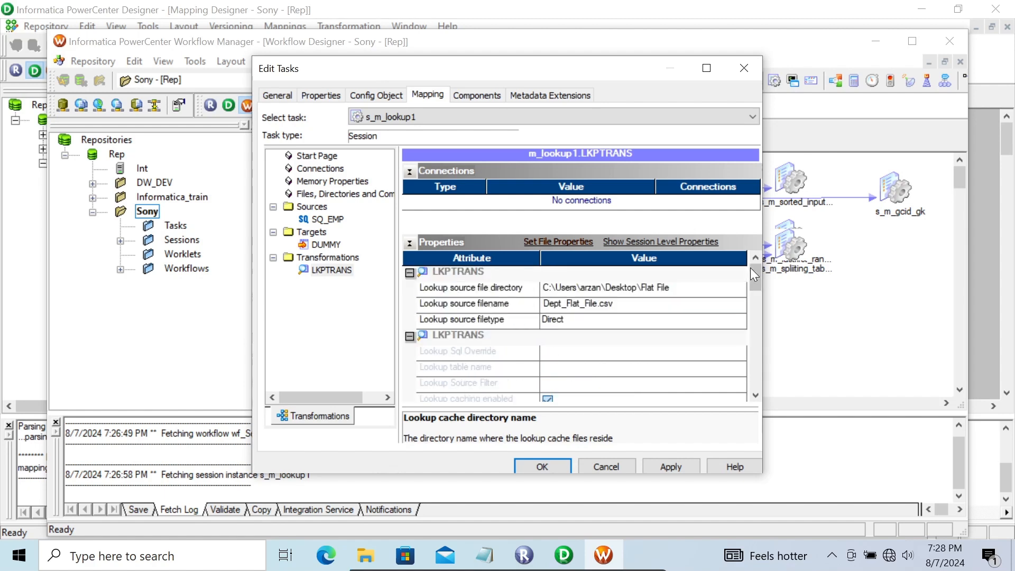
click(667, 285)
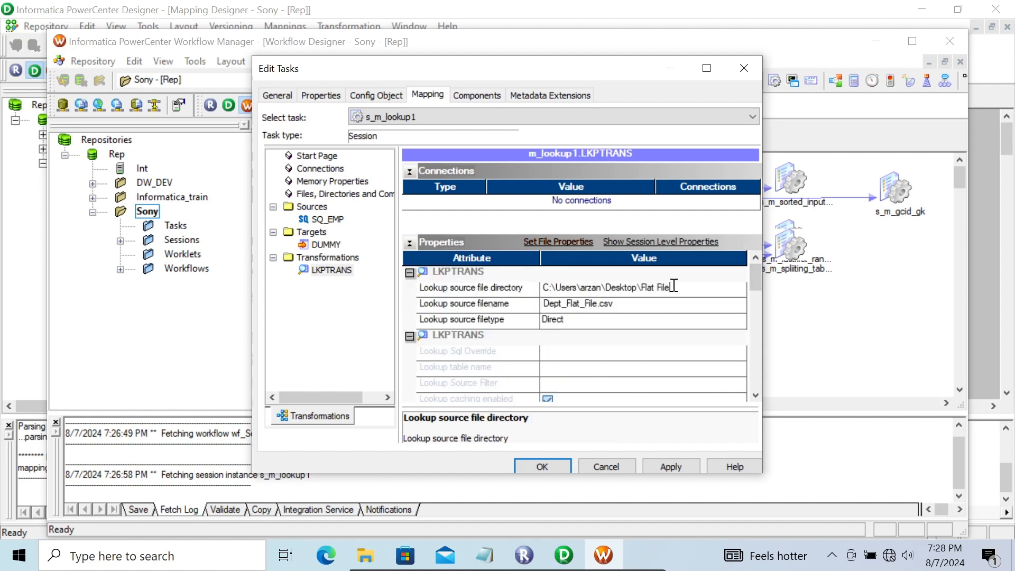
drag(674, 286, 537, 289)
key(ctrl+c)
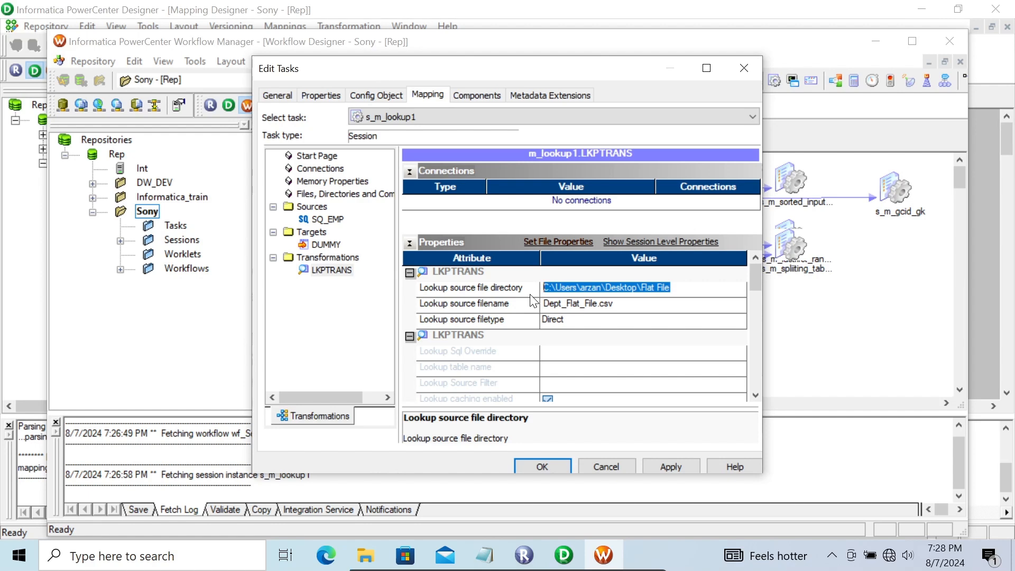
Set the LKPTRANS lookup cache directory name to the copied Flat File folder path and apply the session changes.
drag(754, 283, 755, 377)
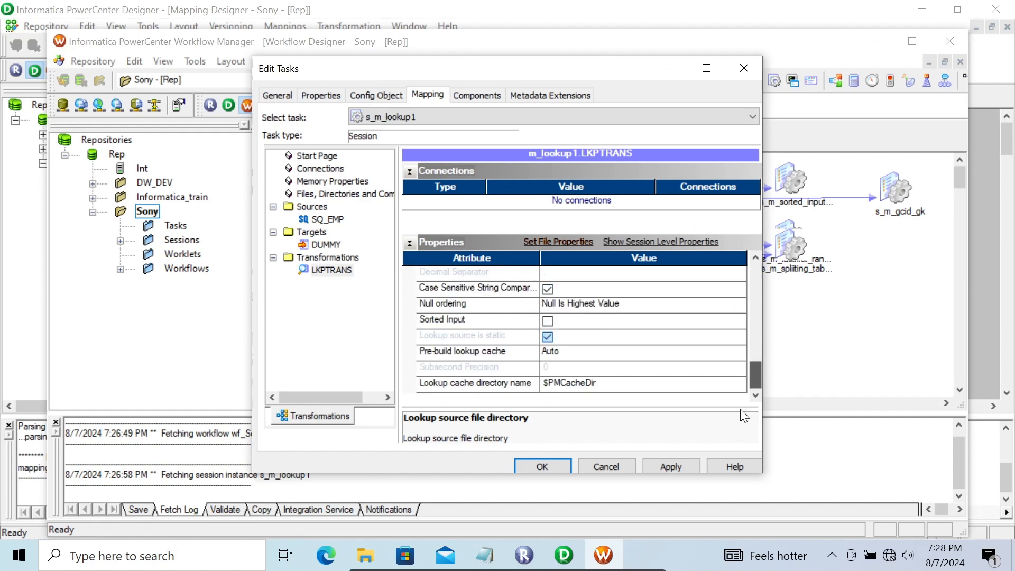
click(598, 383)
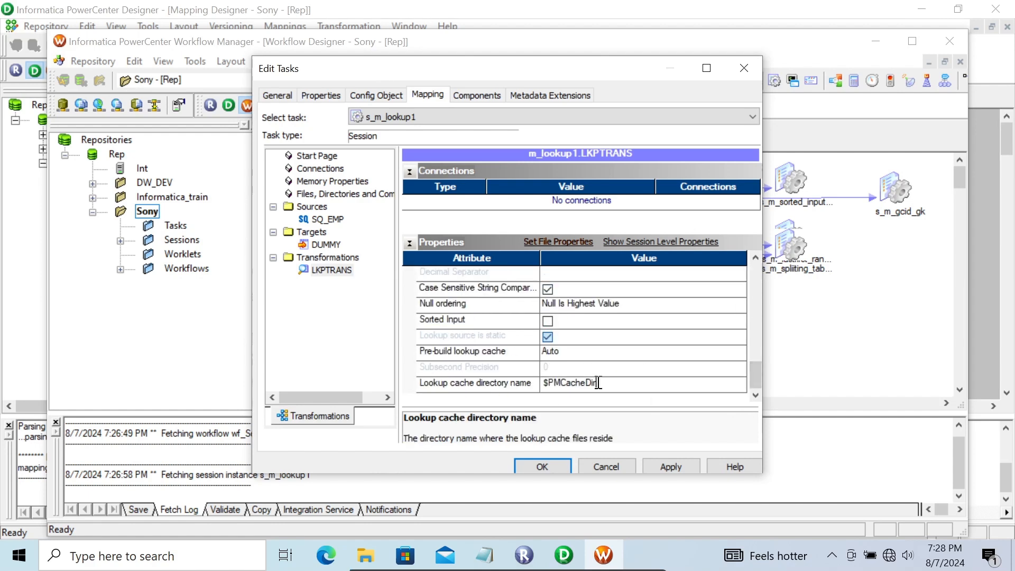
drag(598, 383, 512, 387)
key(ctrl+v)
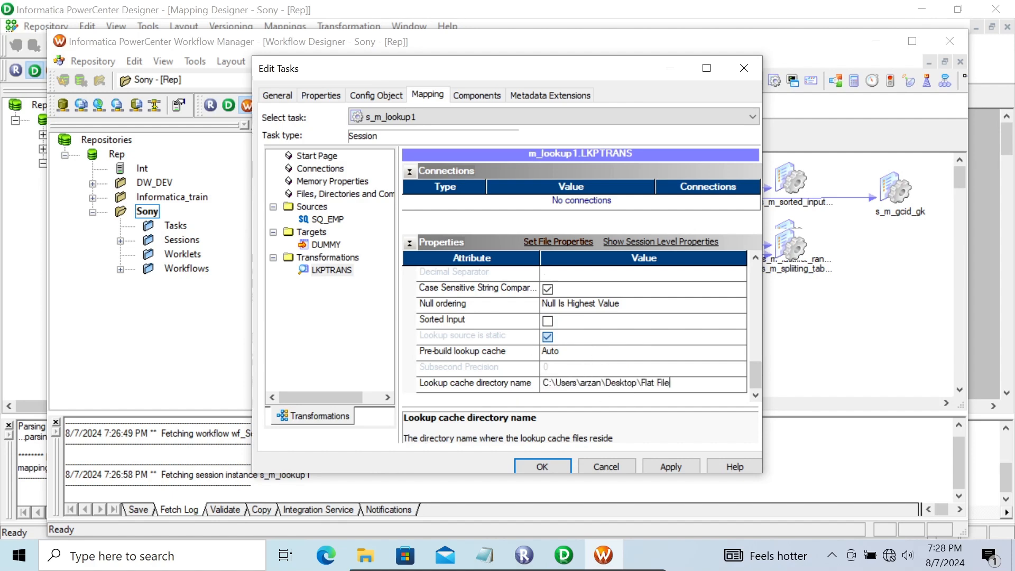
click(662, 467)
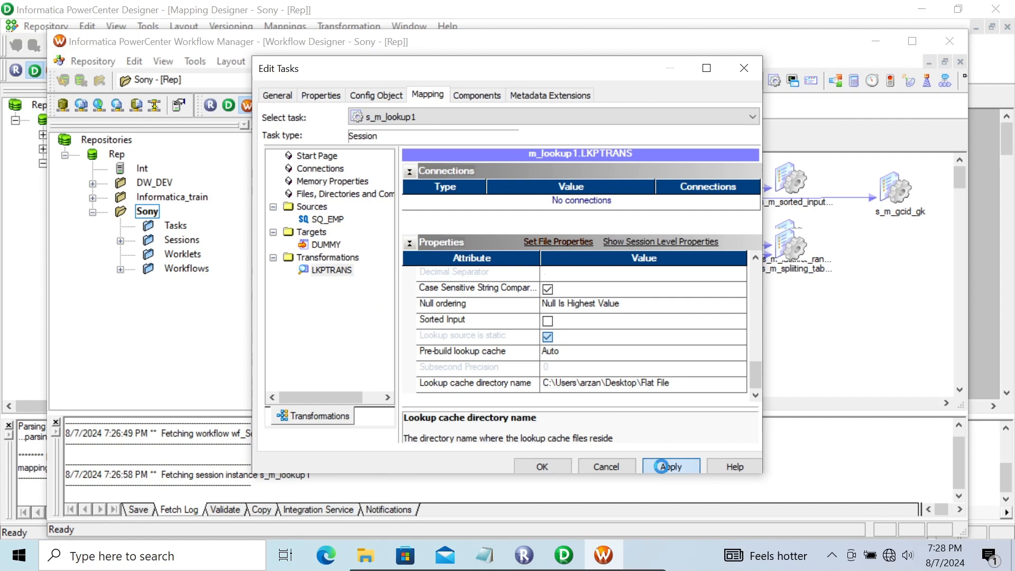
click(541, 468)
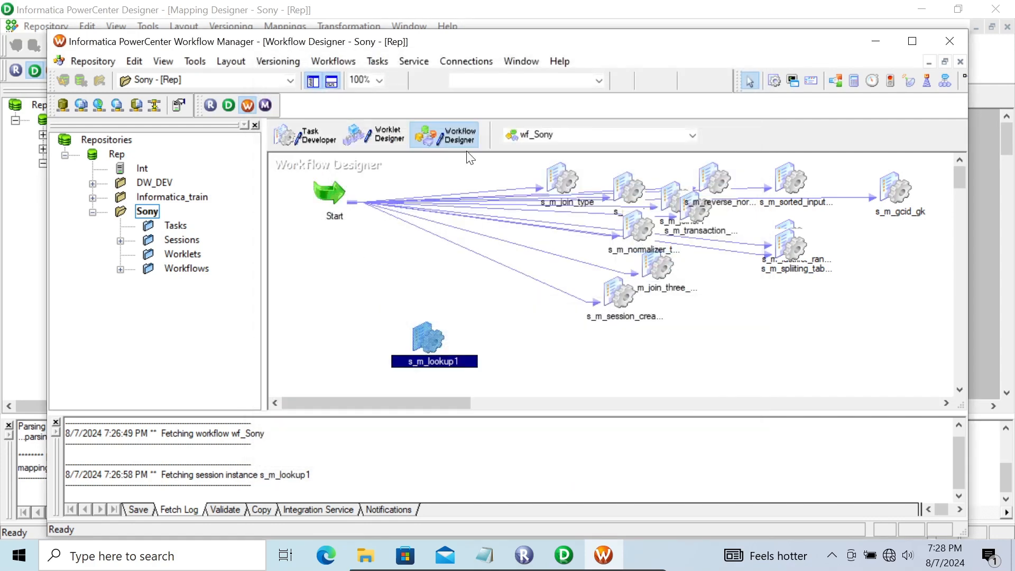
Link the Start task to s_m_lookup1 in the wf_Sony workflow and save it.
click(370, 64)
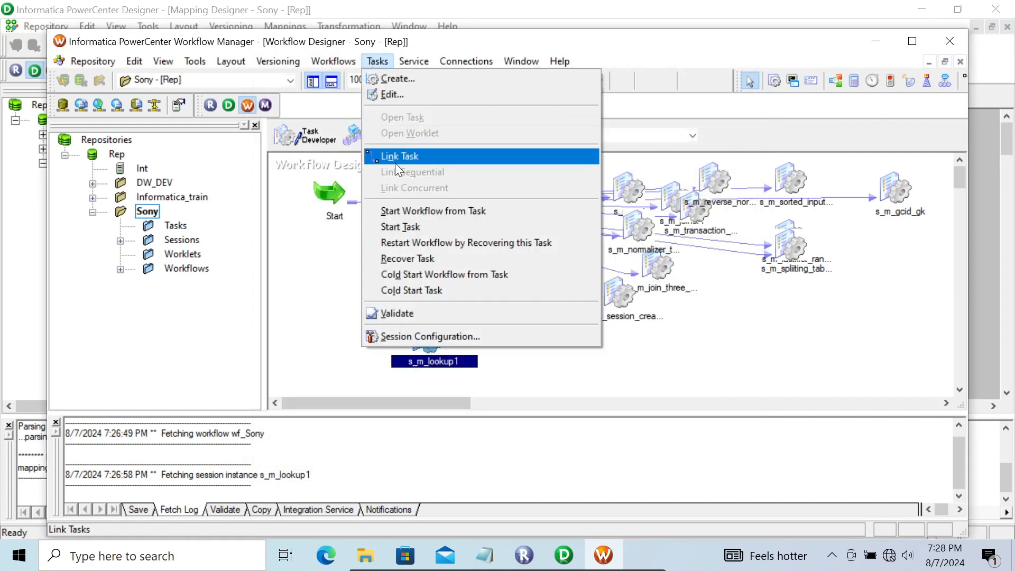
click(395, 163)
drag(338, 219, 419, 335)
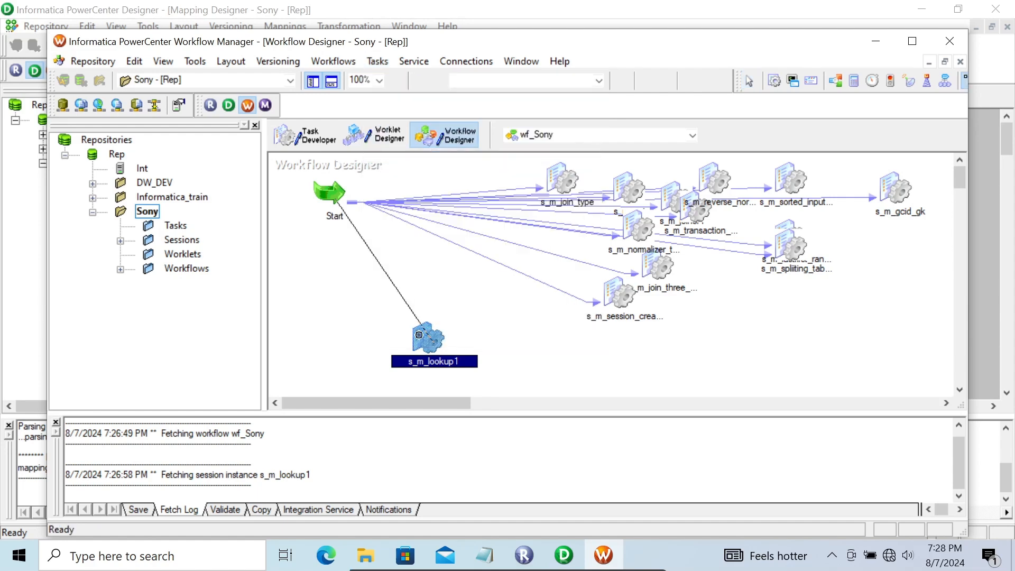
key(ctrl+s)
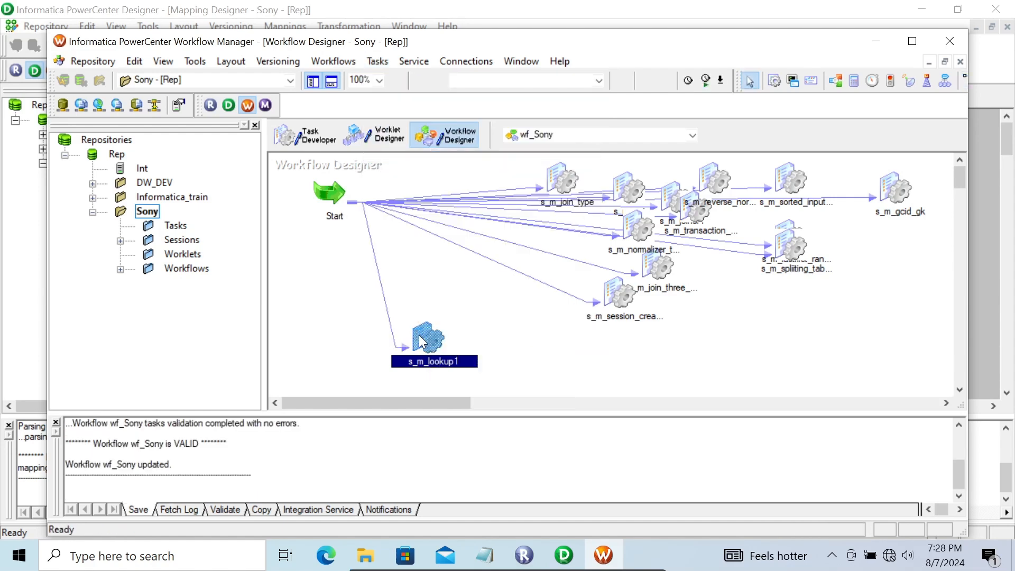
Start the s_m_lookup1 task and view its Source/Target Statistics in PowerCenter Workflow Monitor.
right_click(420, 341)
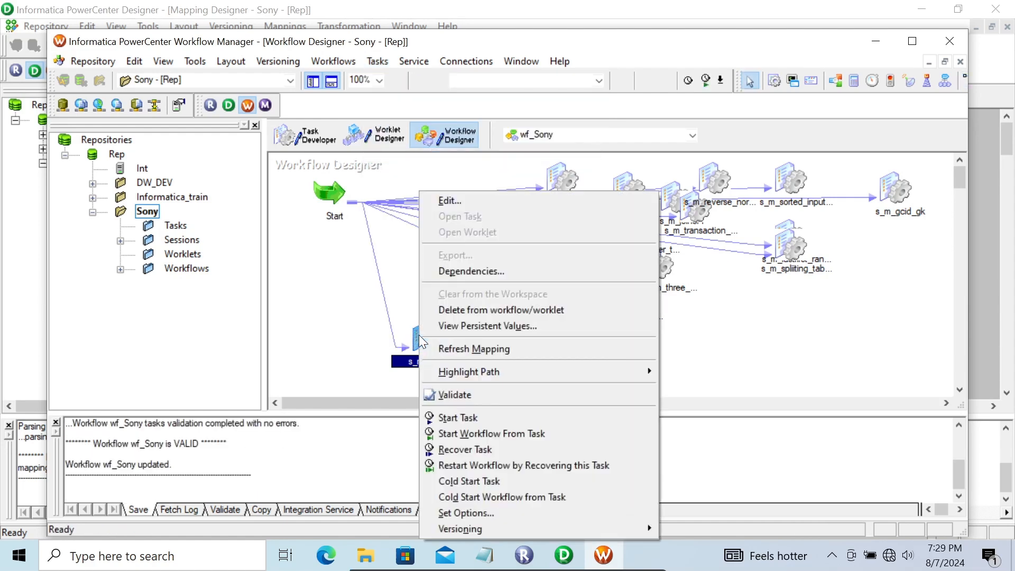
click(472, 417)
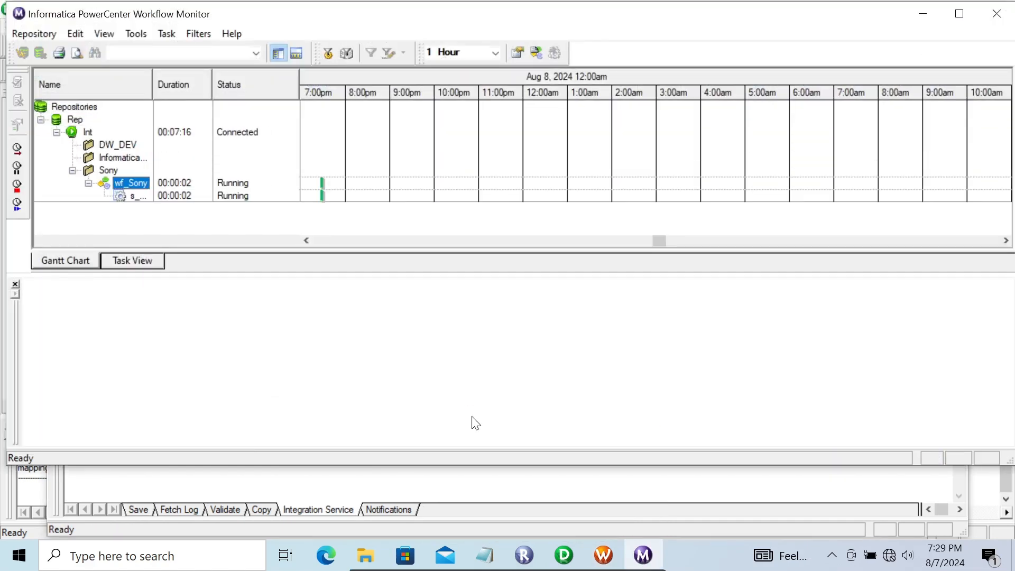
click(120, 196)
click(30, 303)
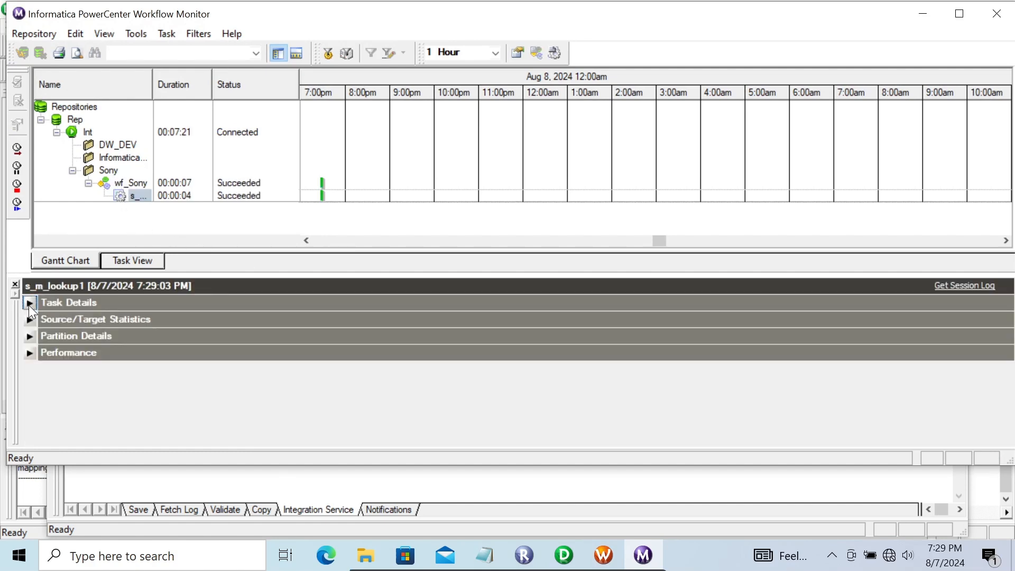
click(30, 320)
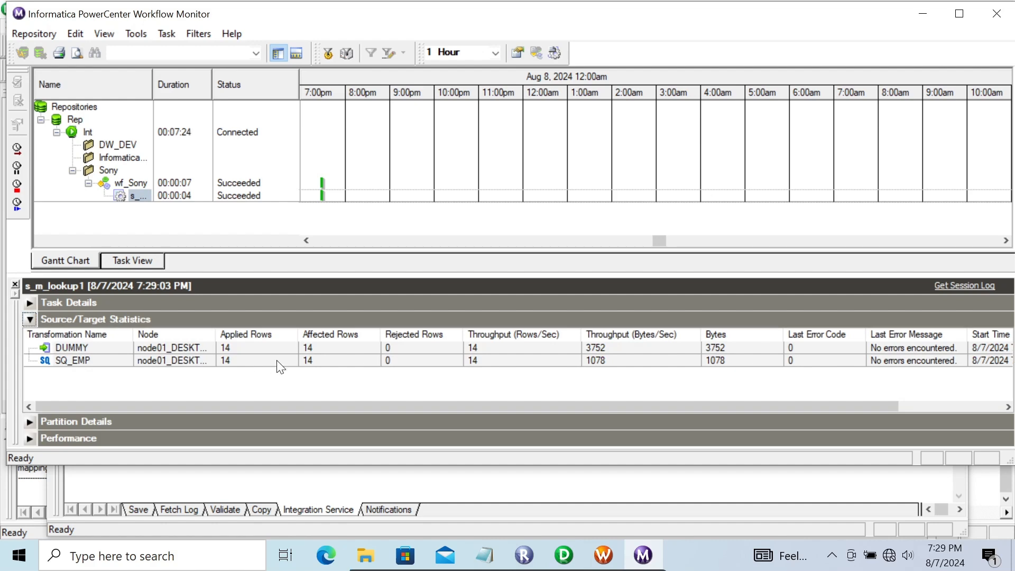
Switch back to the m_lookup1 mapping in PowerCenter Designer.
click(922, 11)
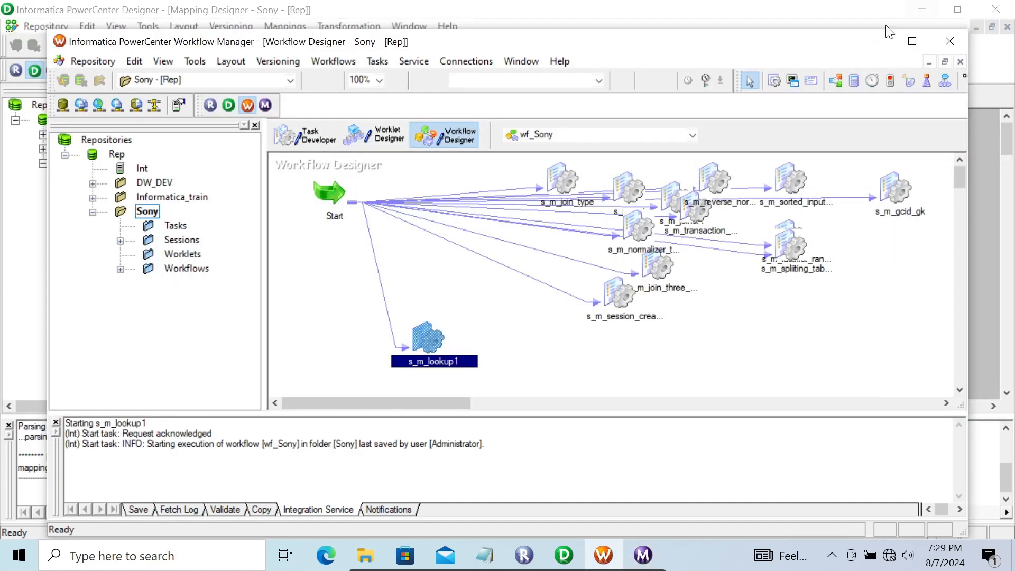
click(880, 40)
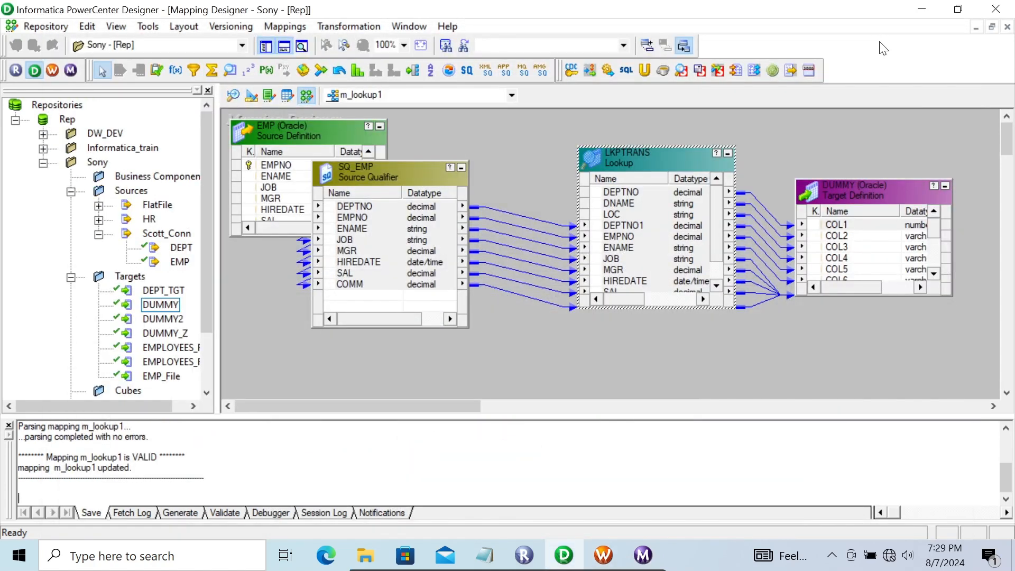
Preview the DUMMY target's data through the HR (Oracle in XE) data source, with hr as username and owner name, and enter the database password.
right_click(852, 194)
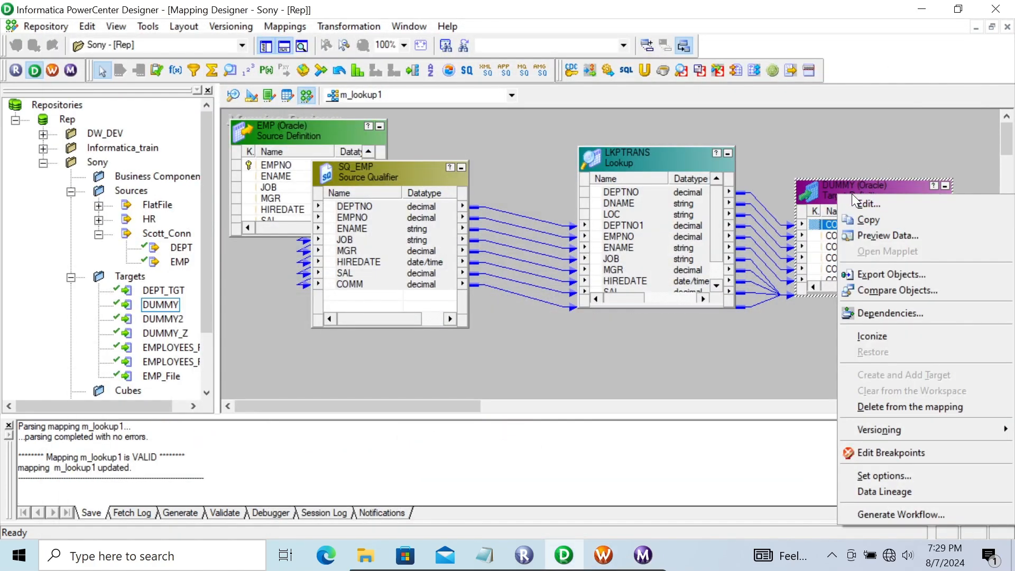
click(877, 242)
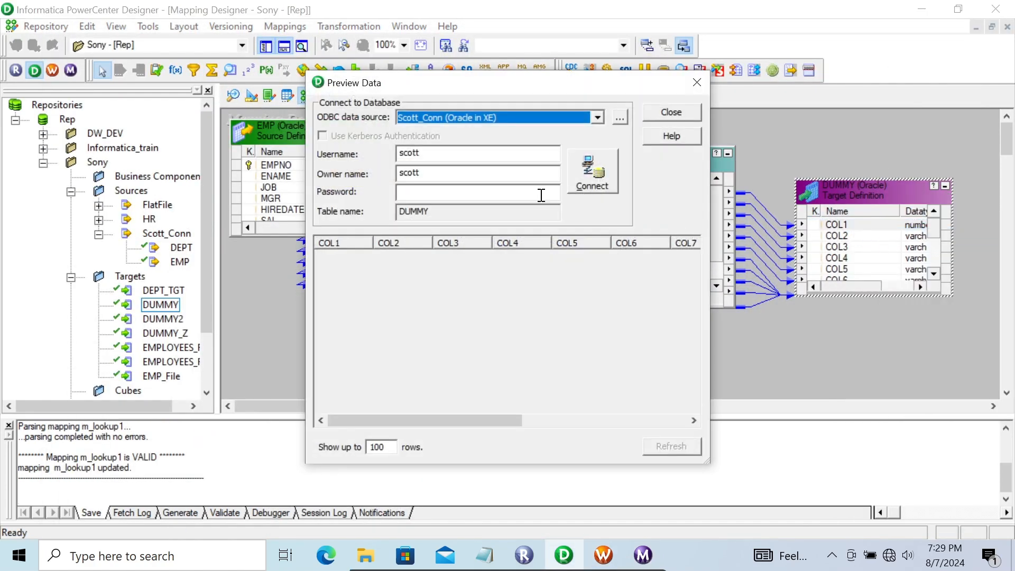
click(449, 120)
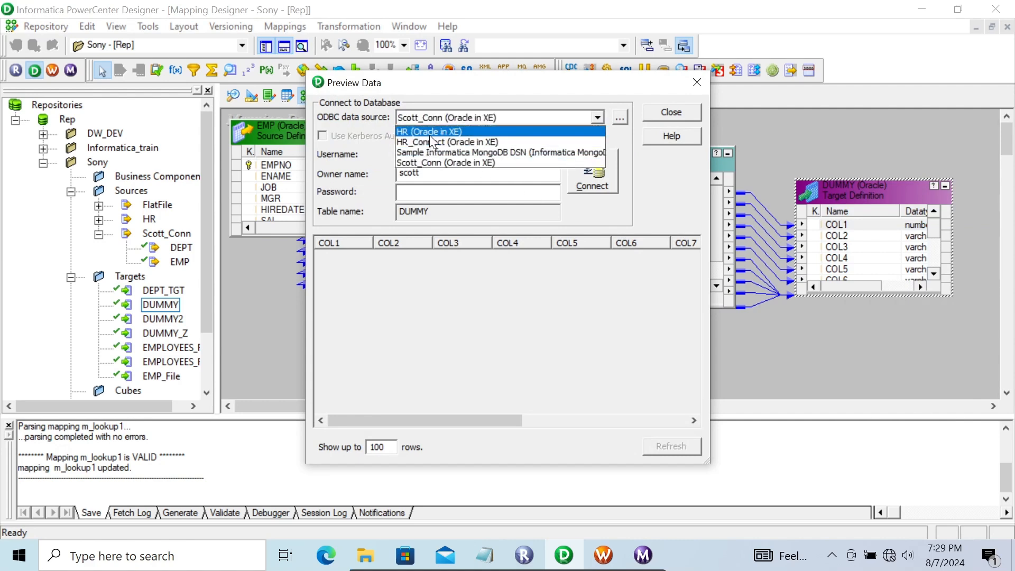
click(430, 133)
double_click(429, 154)
text(hr)
key(Tab)
key(Tab)
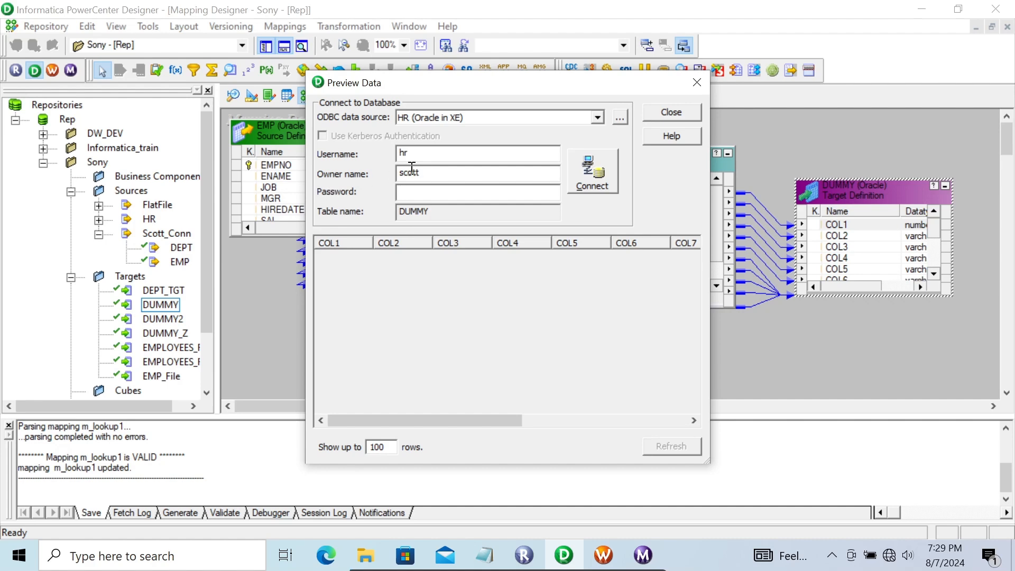
double_click(430, 172)
text(hrhr)
key(Return)
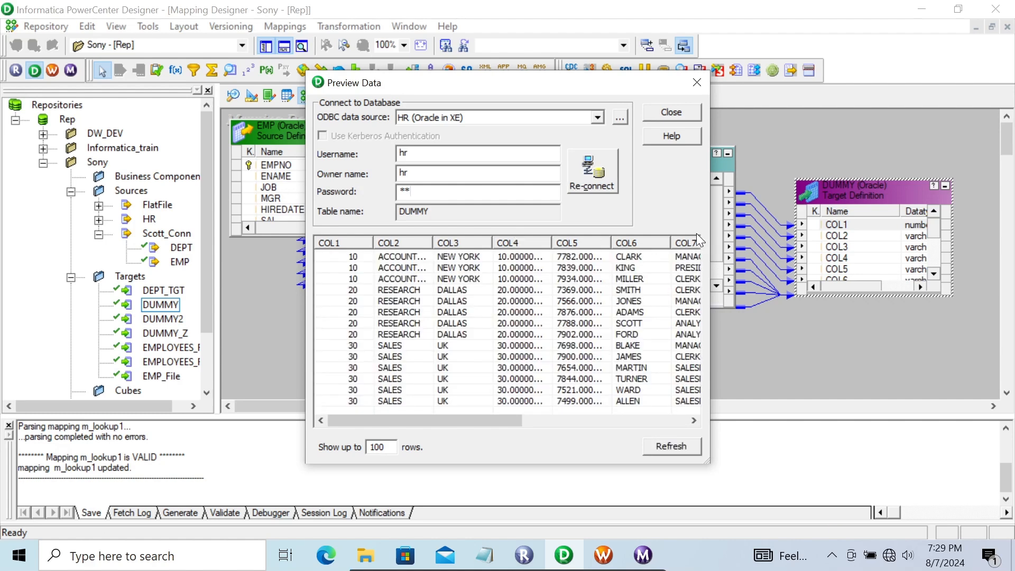
Enlarge and reposition the data preview to examine the loaded DUMMY rows across all columns, and close it.
drag(709, 213, 1012, 214)
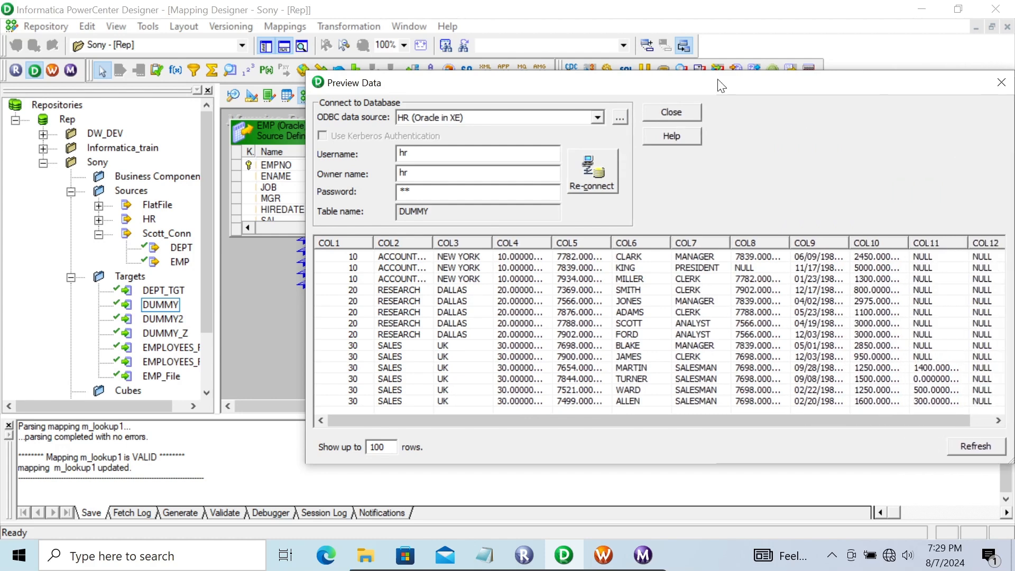
drag(724, 85, 578, 81)
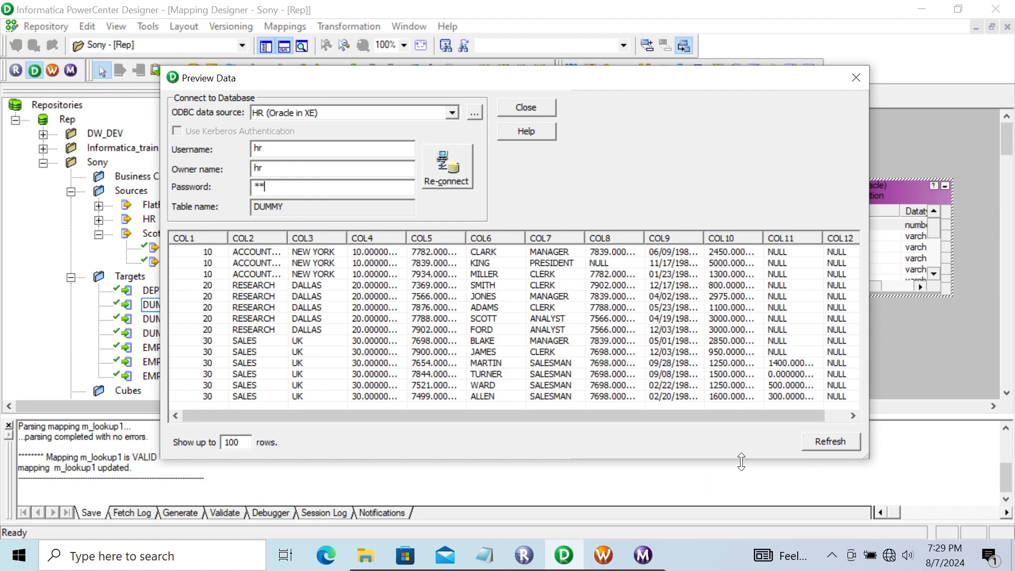
drag(742, 462, 736, 496)
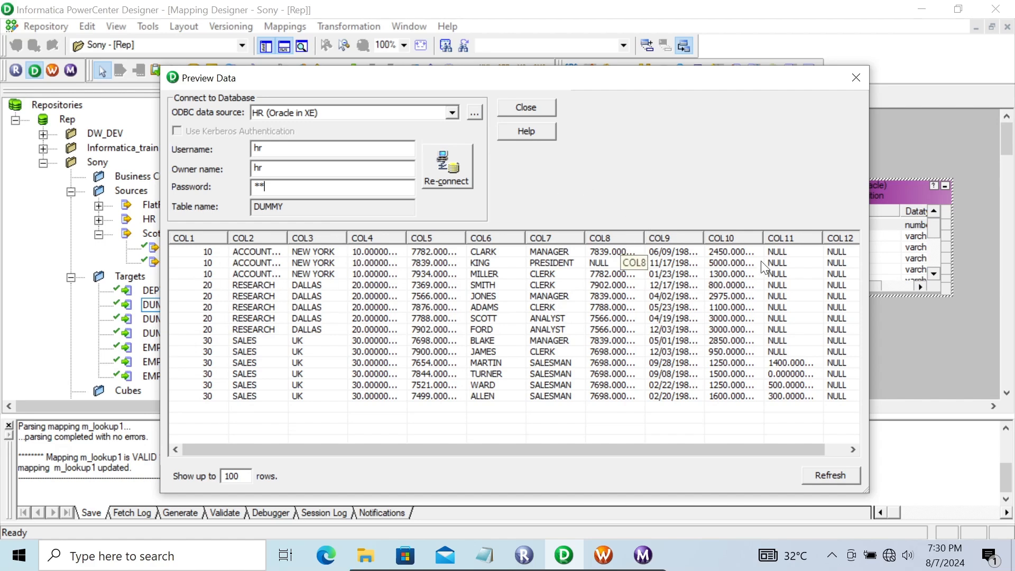
click(511, 107)
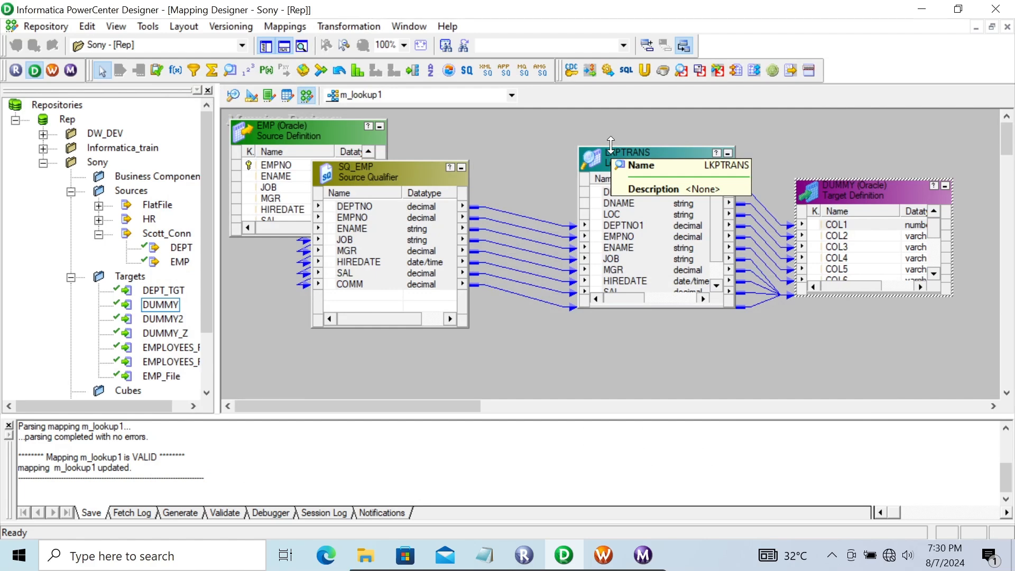
Switch to Notepad to review the lecture notes on the Lookup transformation, and close them.
click(486, 556)
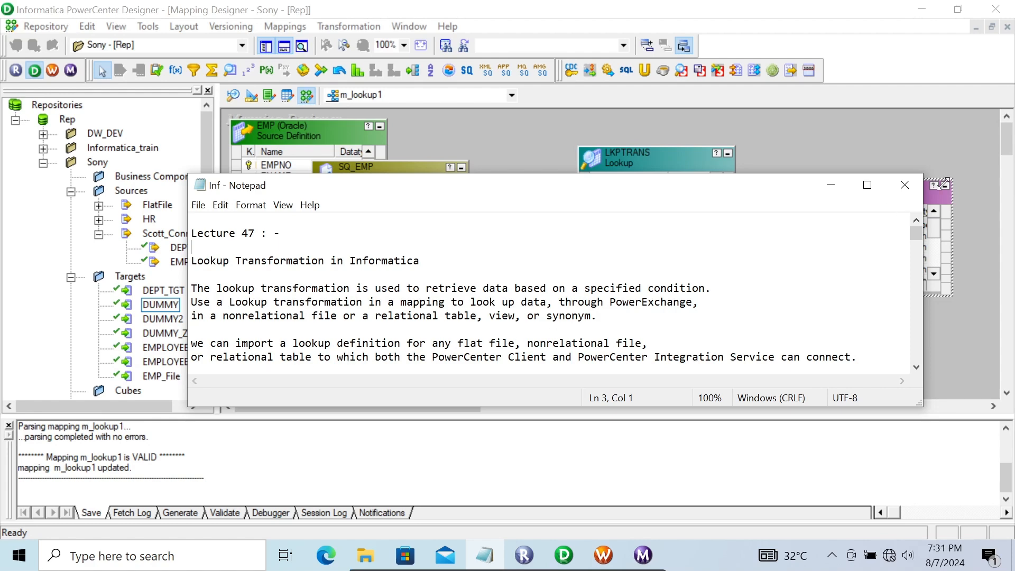
click(905, 185)
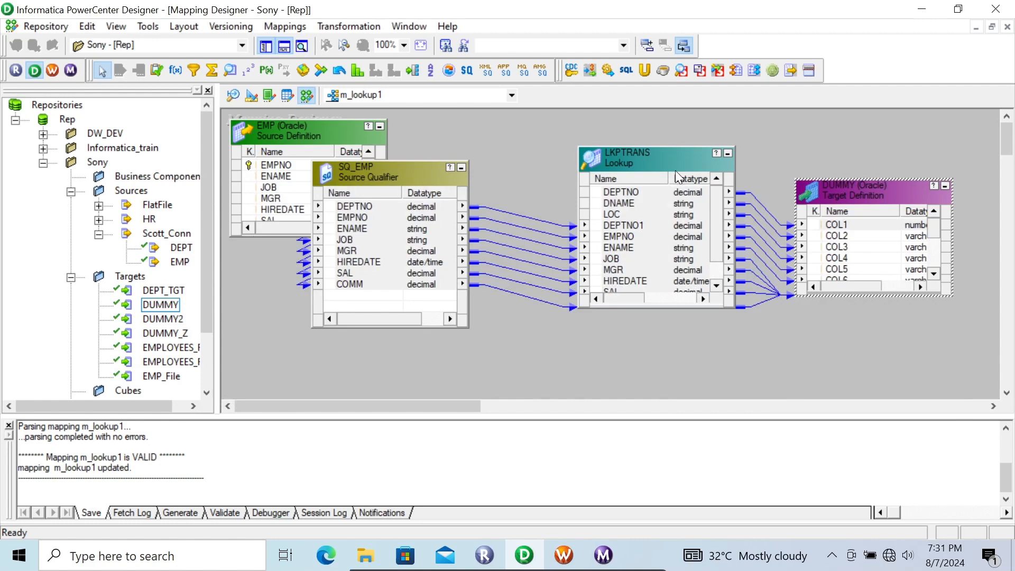
click(629, 163)
key(Delete)
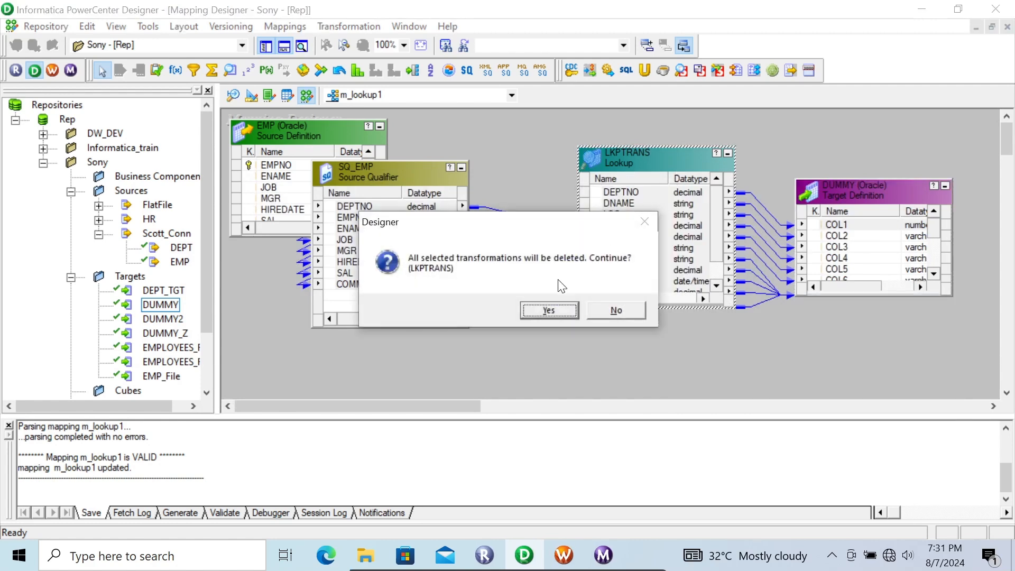
click(607, 308)
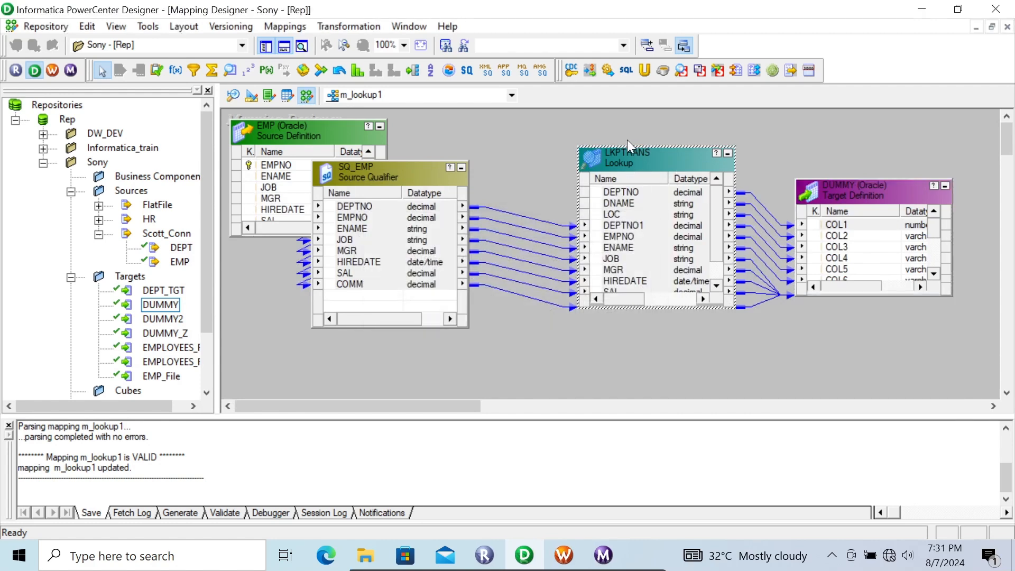
Review the properties of the flat-file LKPTRANS lookup and delete the transformation from the m_lookup1 mapping.
double_click(617, 160)
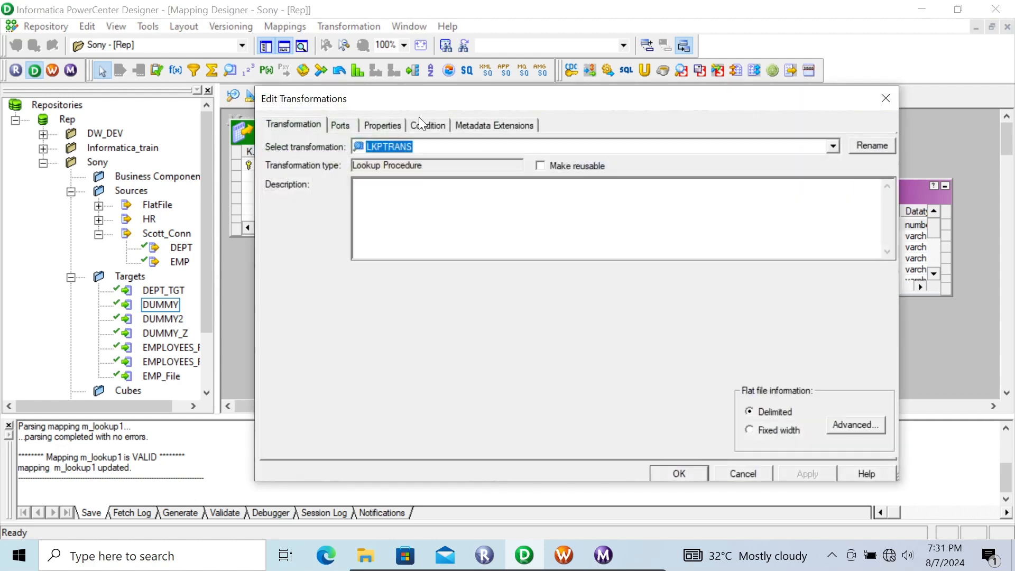
click(384, 127)
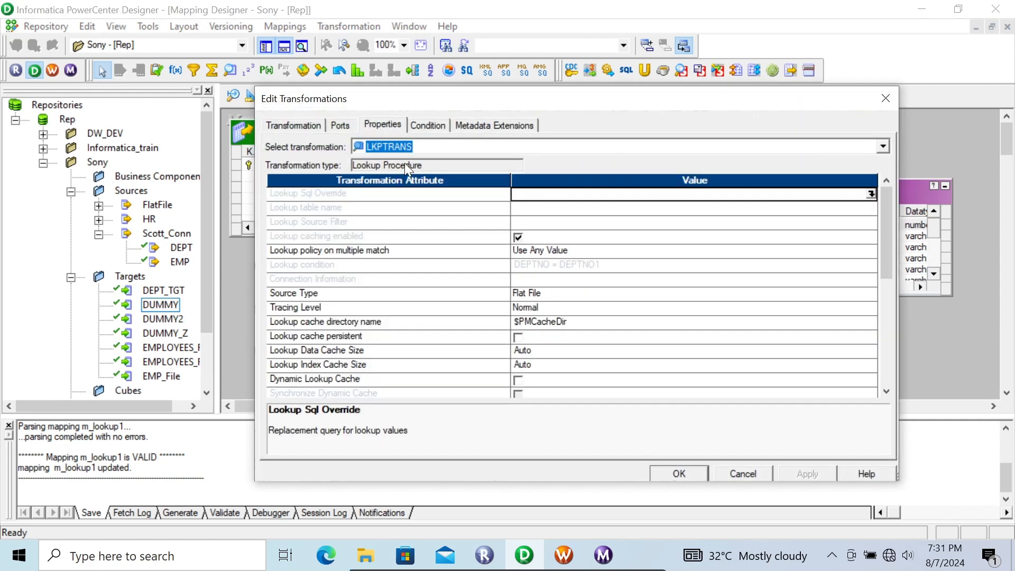
click(681, 475)
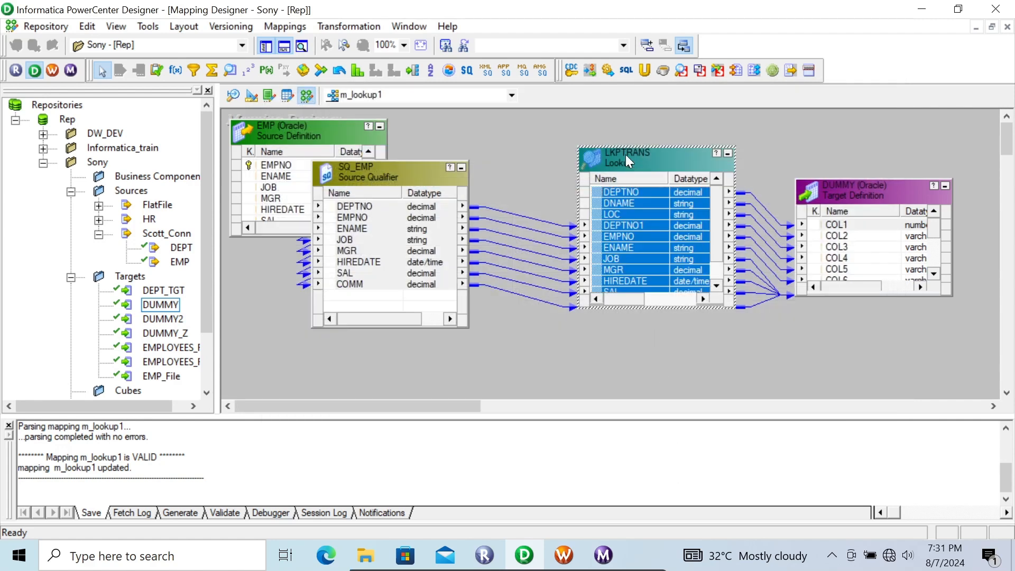
key(Delete)
click(536, 312)
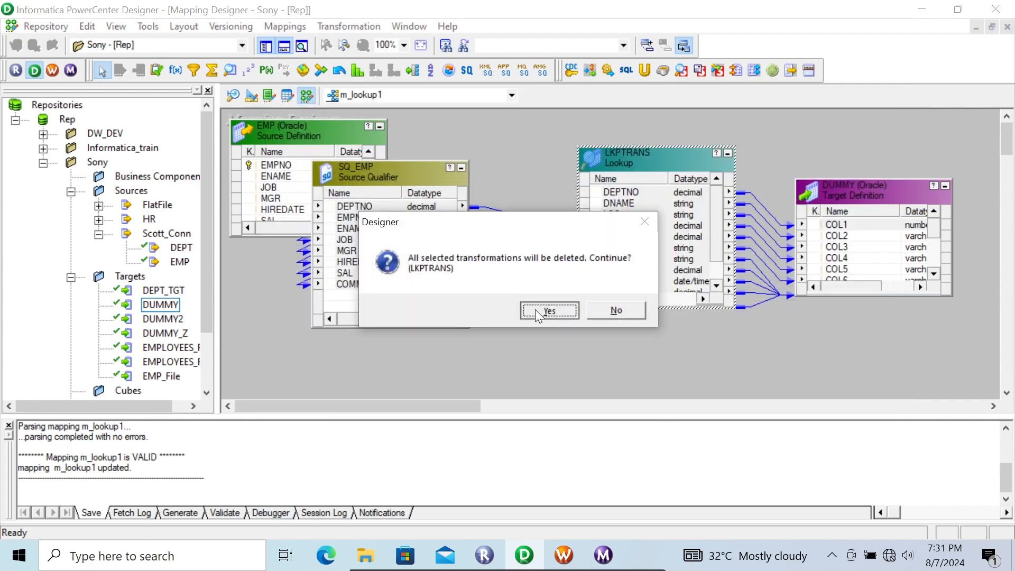
Add a Lookup transformation between SQ_EMP and DUMMY, using the DEPT source table from Scott_Conn as its lookup table.
click(231, 69)
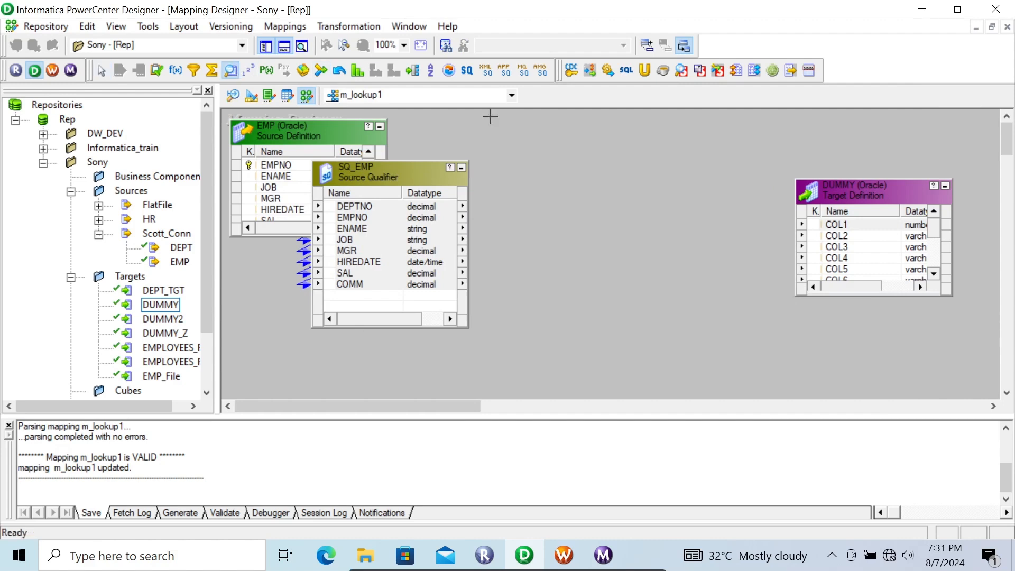
click(564, 154)
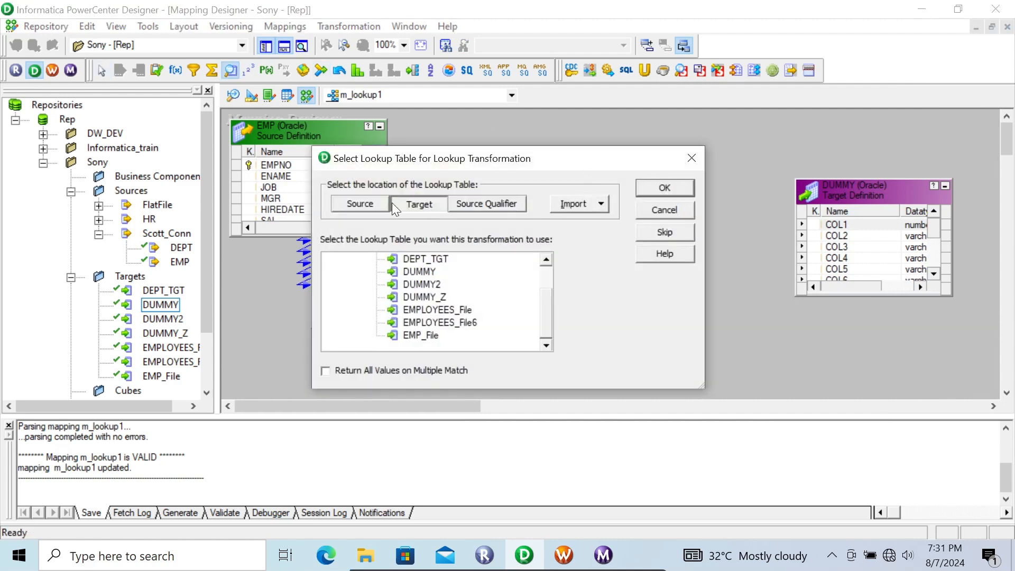
click(361, 203)
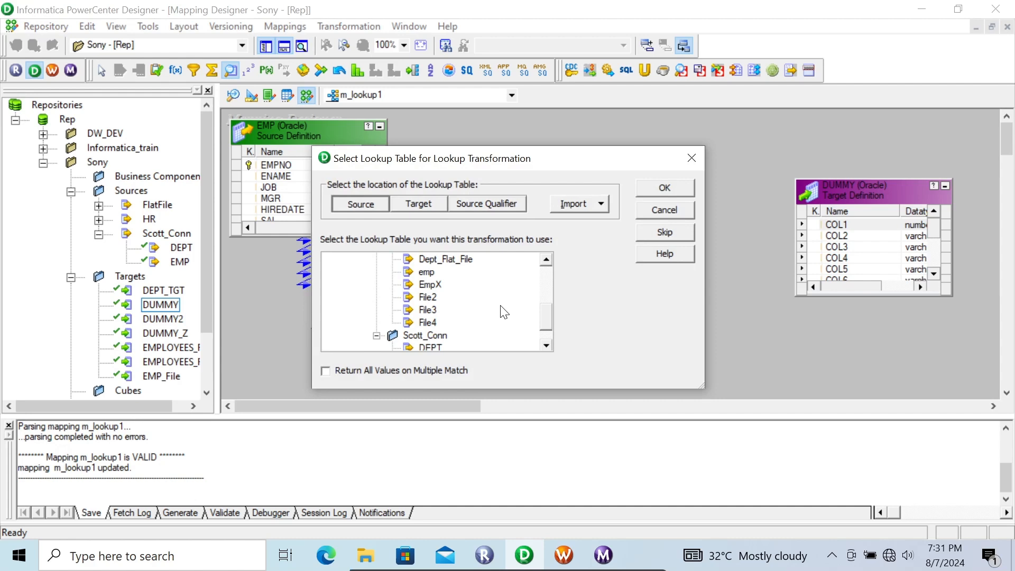
click(546, 269)
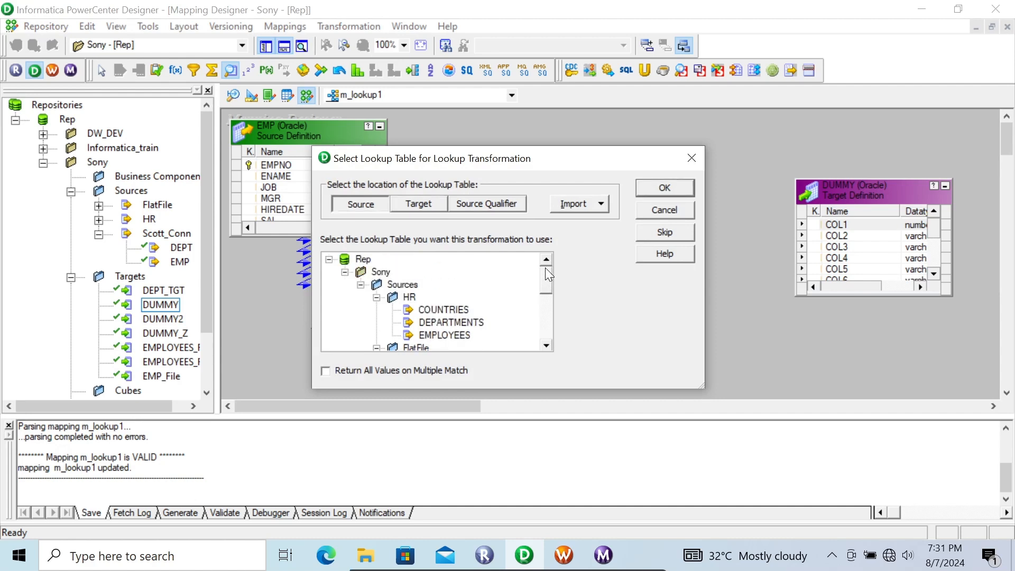
click(546, 346)
click(545, 345)
click(546, 345)
click(545, 346)
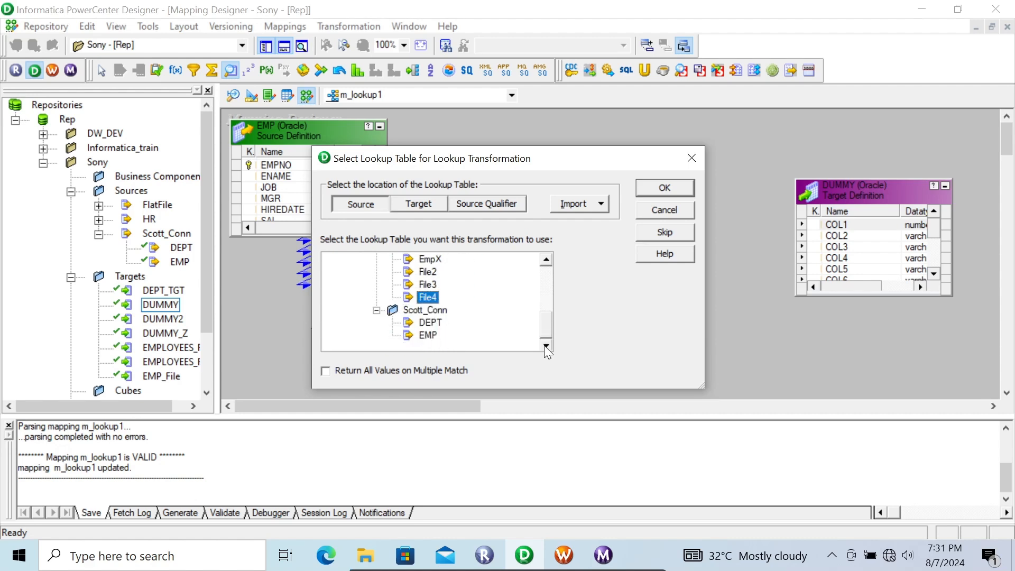
click(426, 324)
click(646, 192)
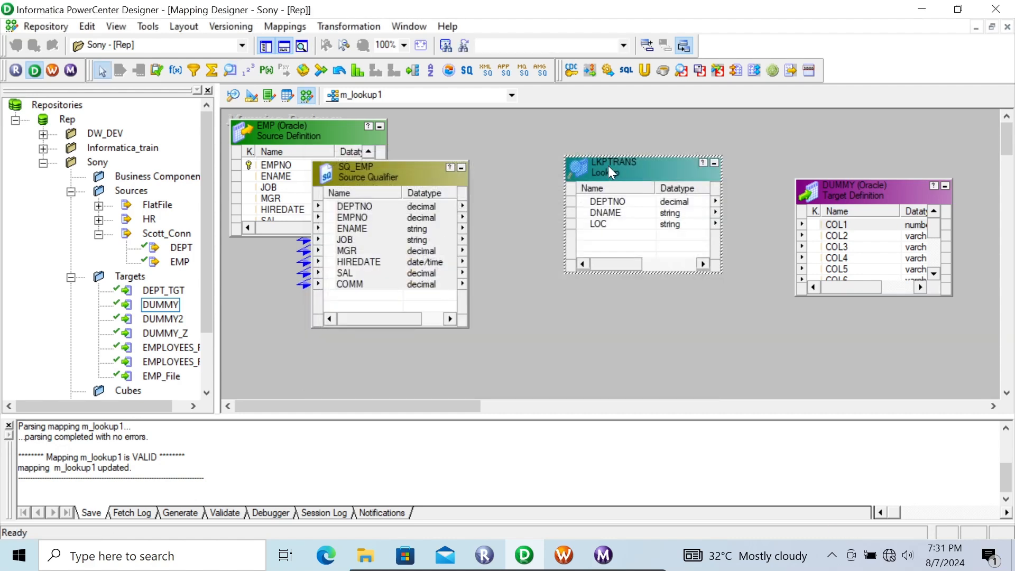
Examine the properties and lookup condition settings of the new LKPTRANS transformation without changing them.
double_click(608, 166)
click(374, 130)
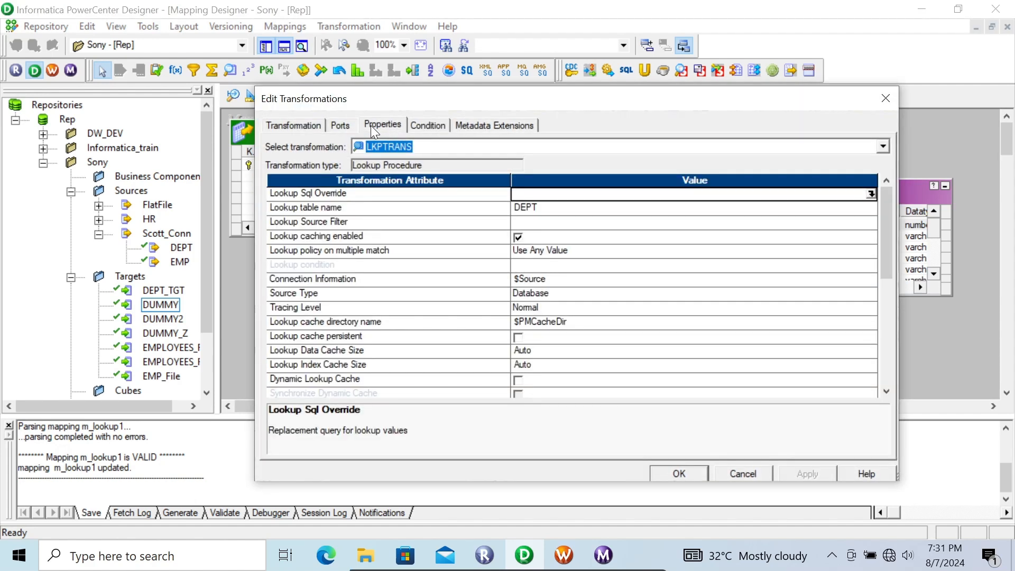
drag(884, 224, 605, 215)
click(427, 125)
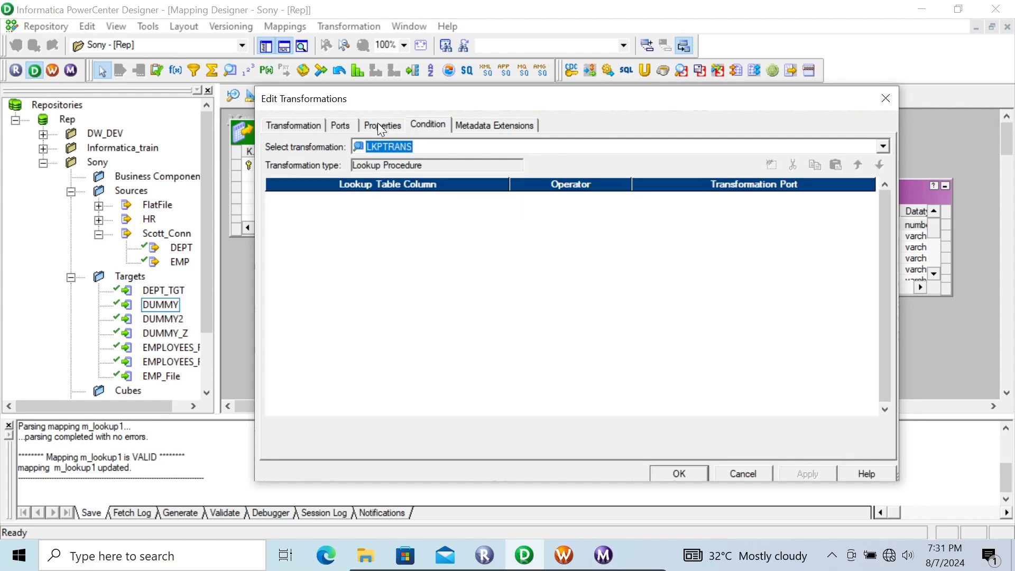
click(382, 126)
click(427, 125)
click(742, 474)
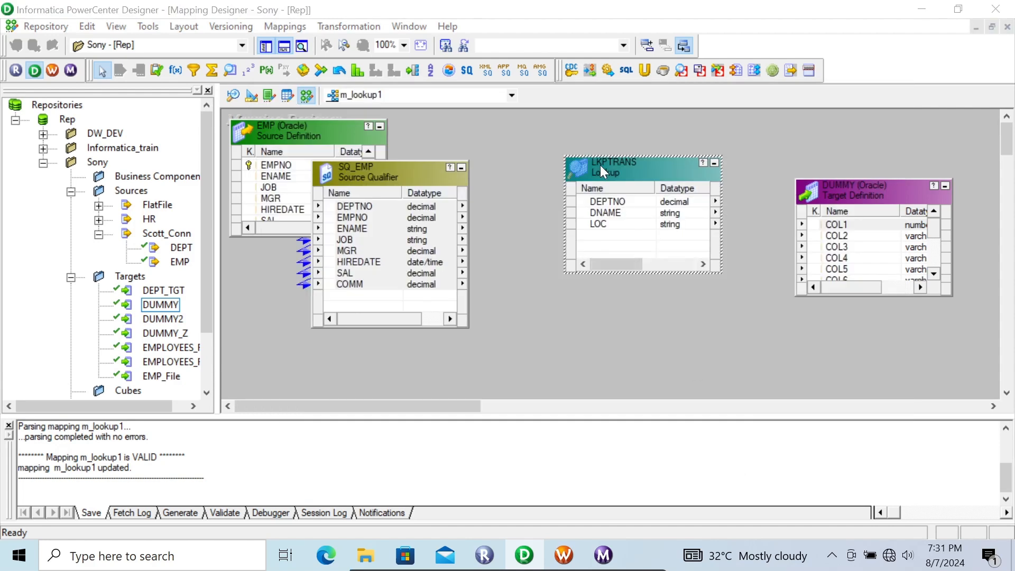
double_click(601, 165)
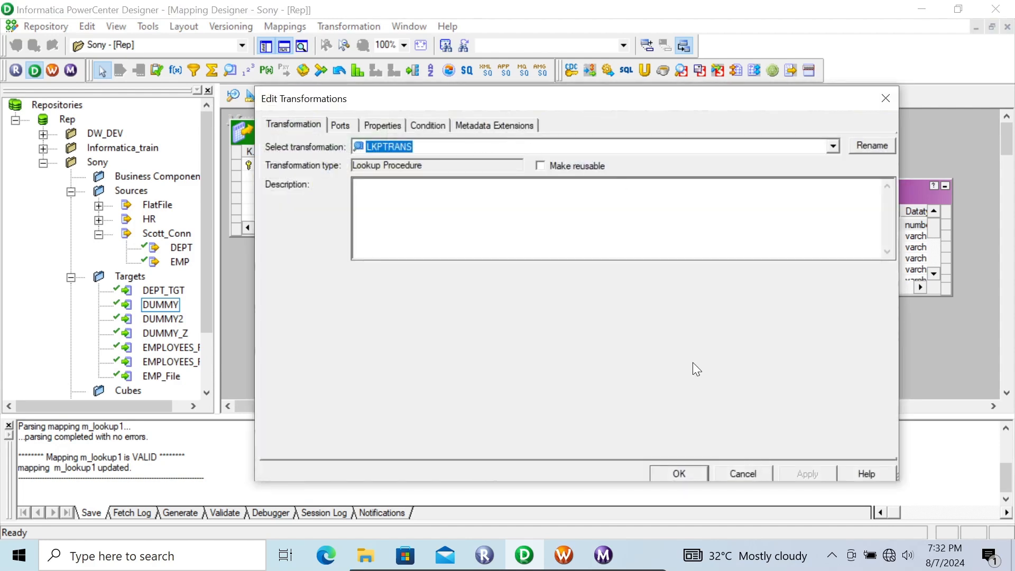
click(428, 127)
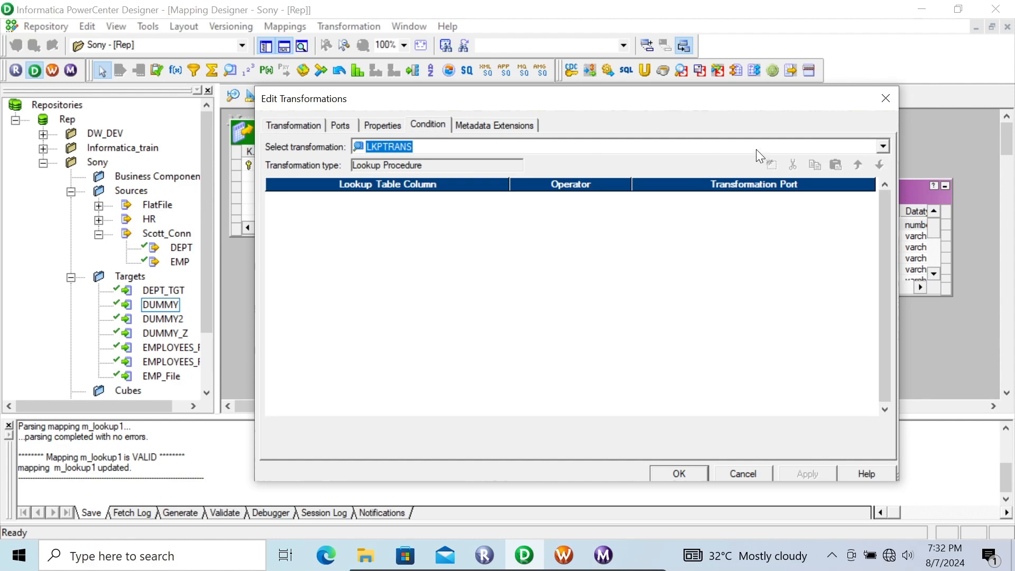
click(744, 474)
Link all ports of the SQ_EMP source qualifier into the LKPTRANS lookup.
click(367, 216)
right_click(367, 216)
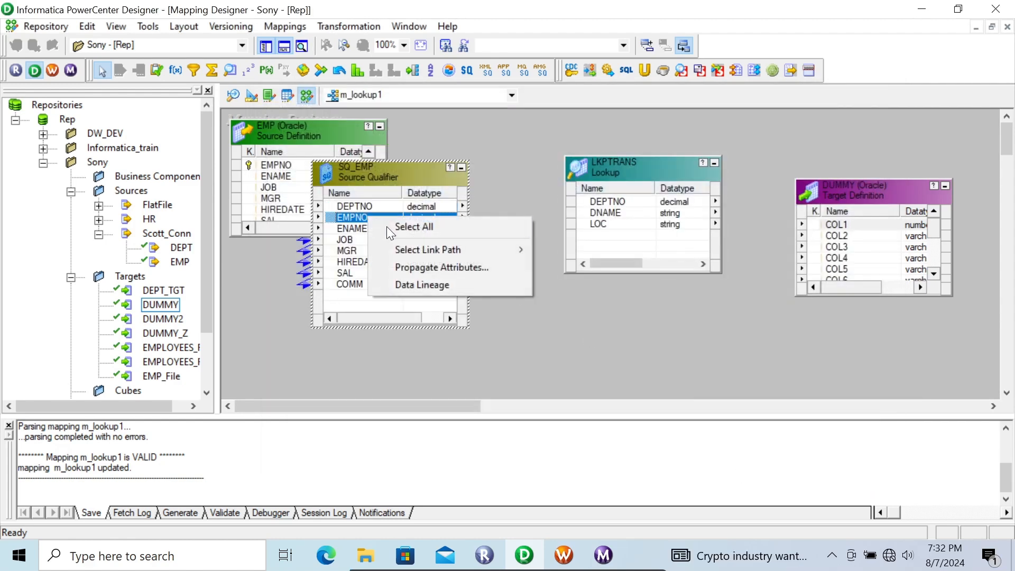
click(388, 227)
drag(333, 212, 610, 234)
Add the lookup condition DEPTNO = DEPTNO1 to LKPTRANS, review its properties and apply the changes.
double_click(615, 173)
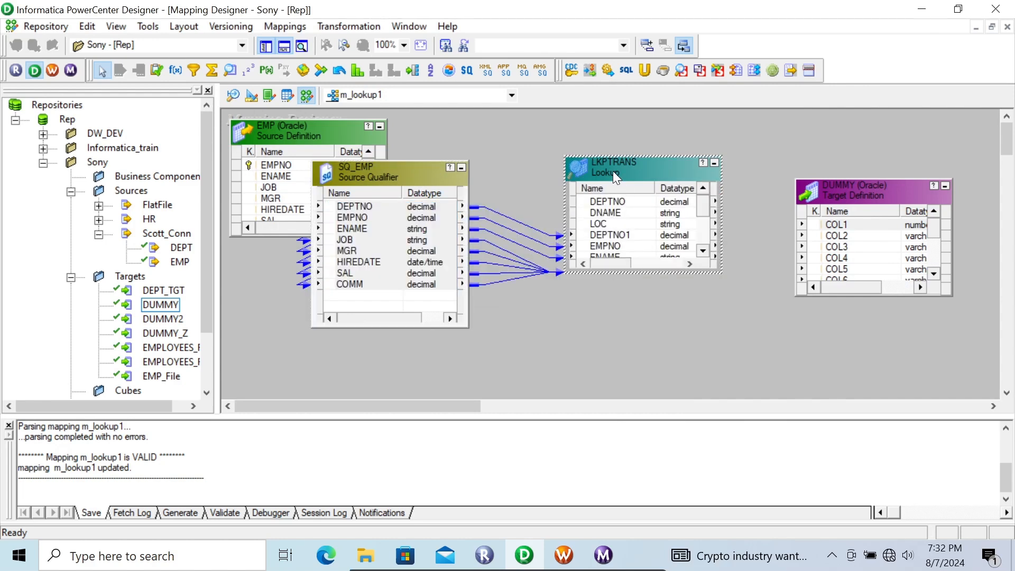
click(442, 127)
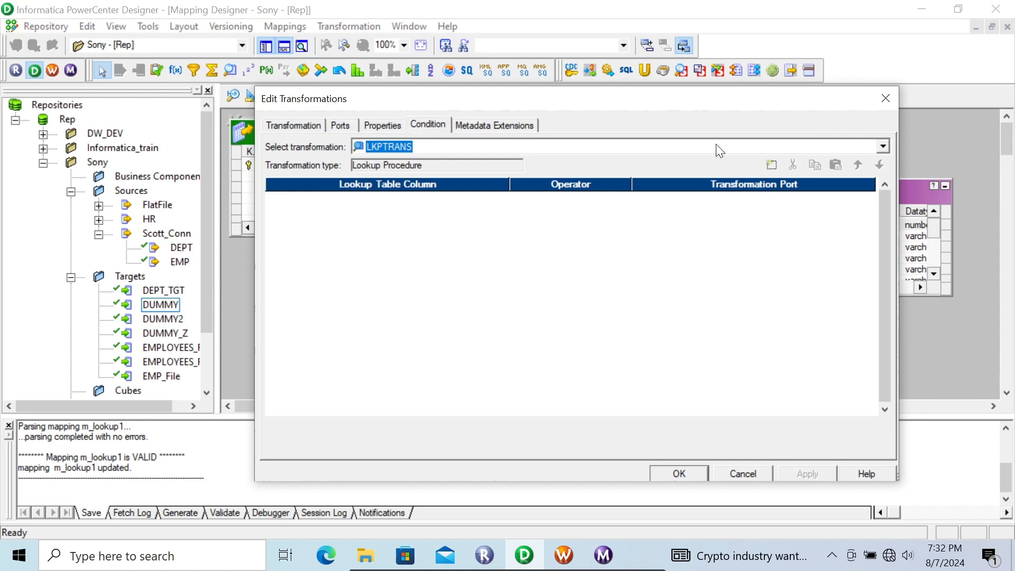
click(772, 165)
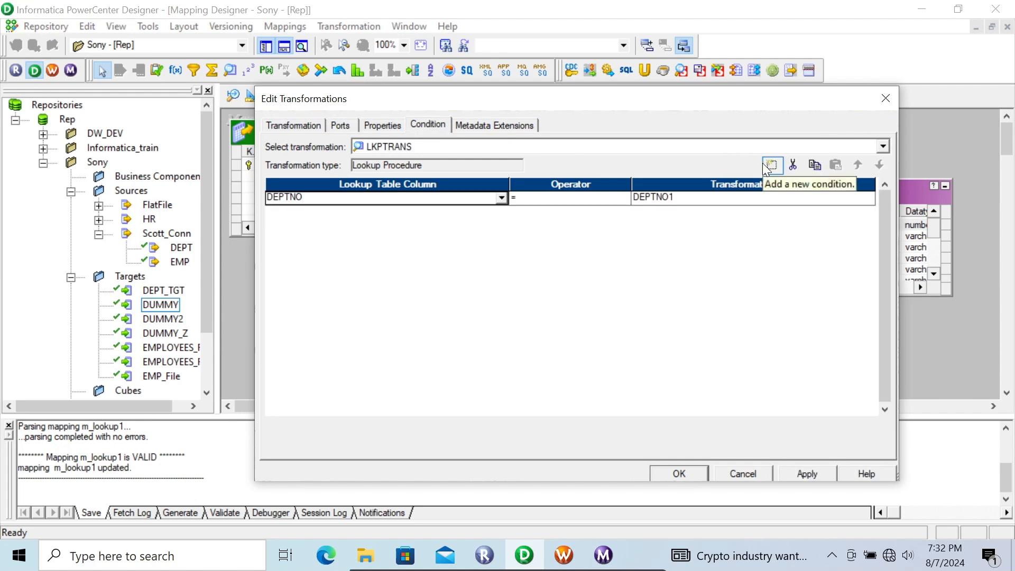
click(399, 127)
mouse_move(881, 226)
mouse_down()
mouse_move(888, 338)
mouse_move(881, 222)
mouse_up()
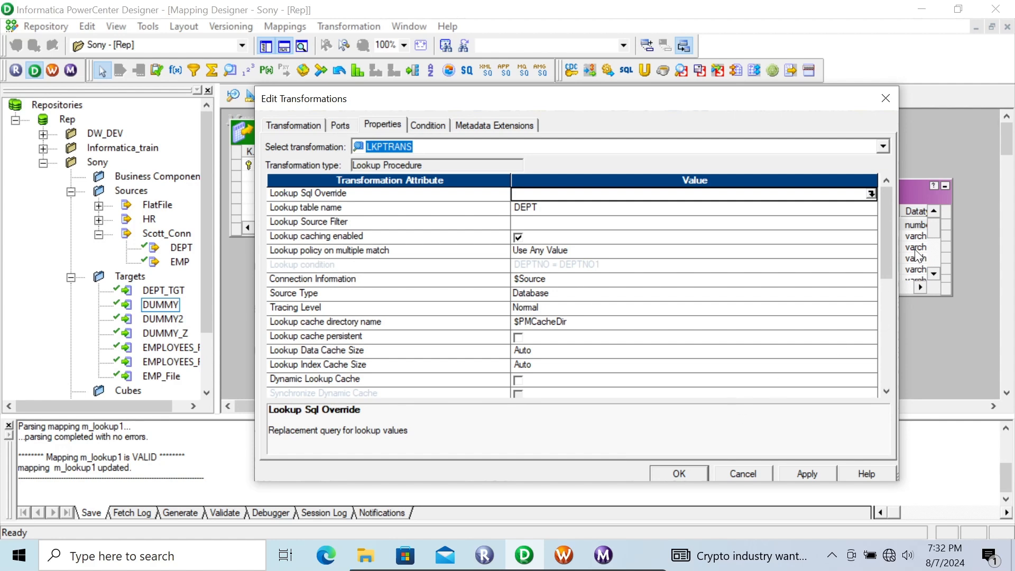
drag(883, 227, 887, 328)
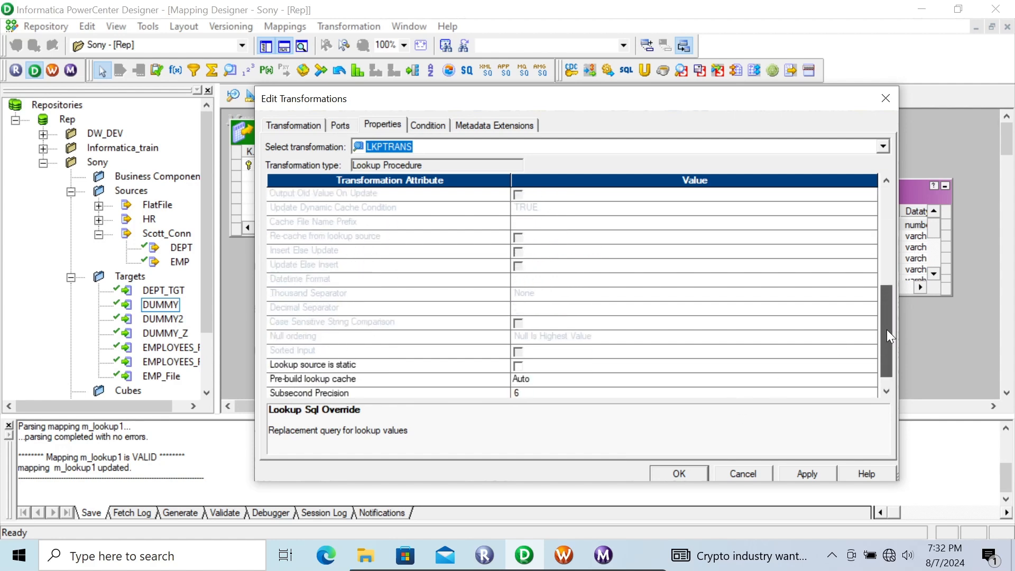
click(799, 472)
click(678, 474)
Link all LKPTRANS lookup ports to the DUMMY target columns, starting with DEPTNO to COL1, and save the mapping.
click(606, 202)
right_click(607, 202)
click(608, 207)
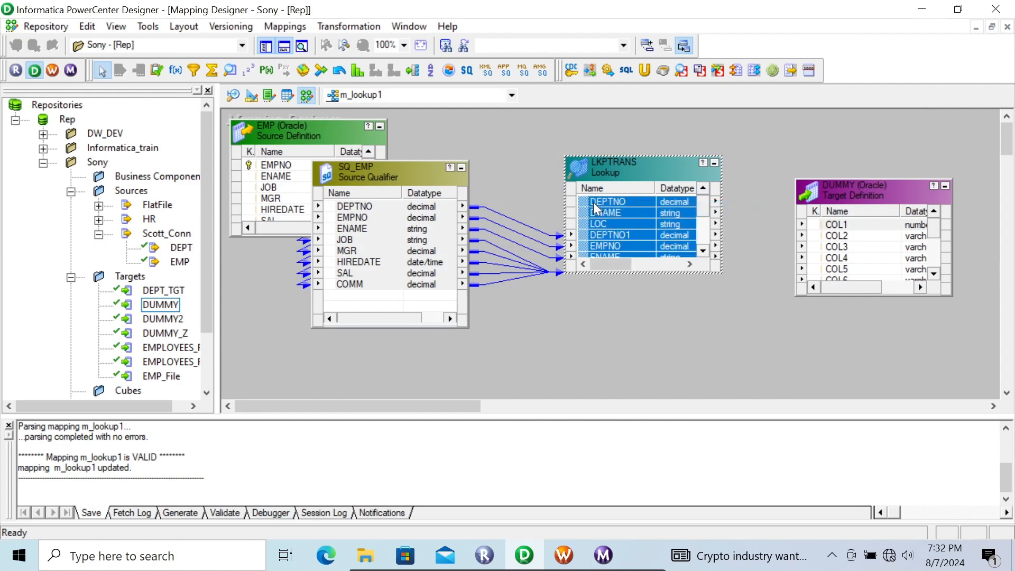
drag(592, 201, 821, 227)
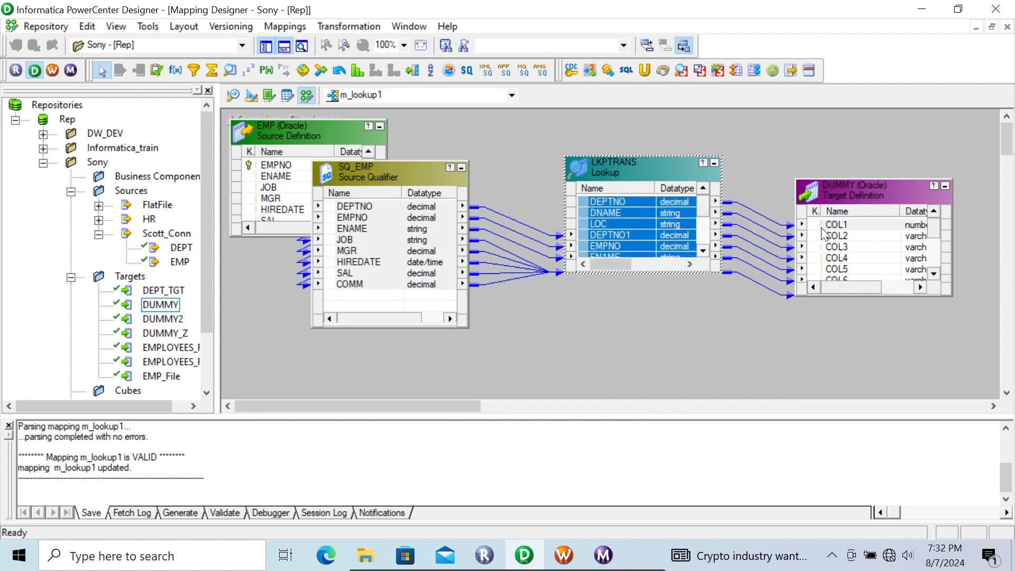
Switch to Workflow Manager and refresh the mapping of session s_m_lookup1.
click(577, 548)
right_click(427, 337)
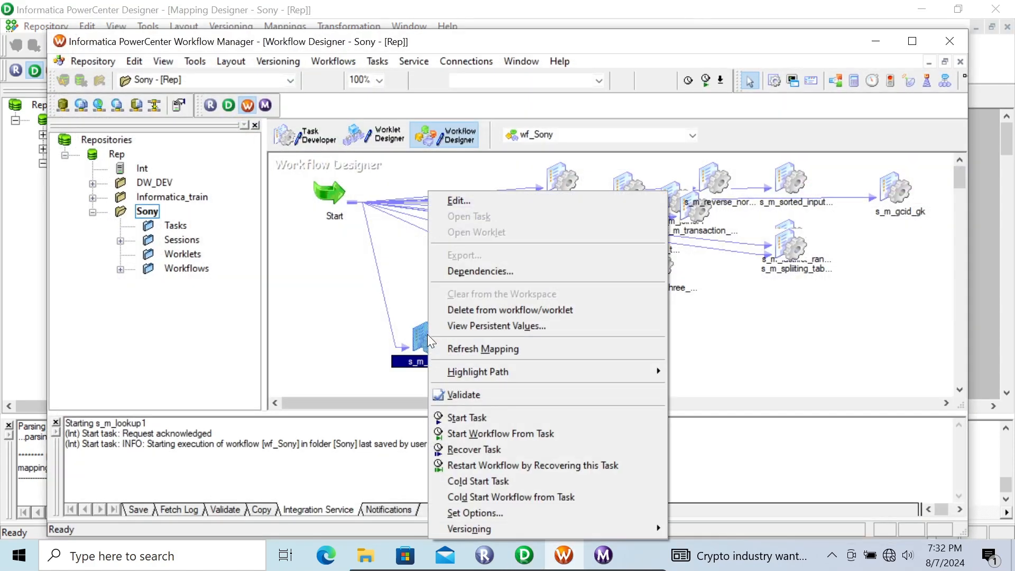
click(451, 349)
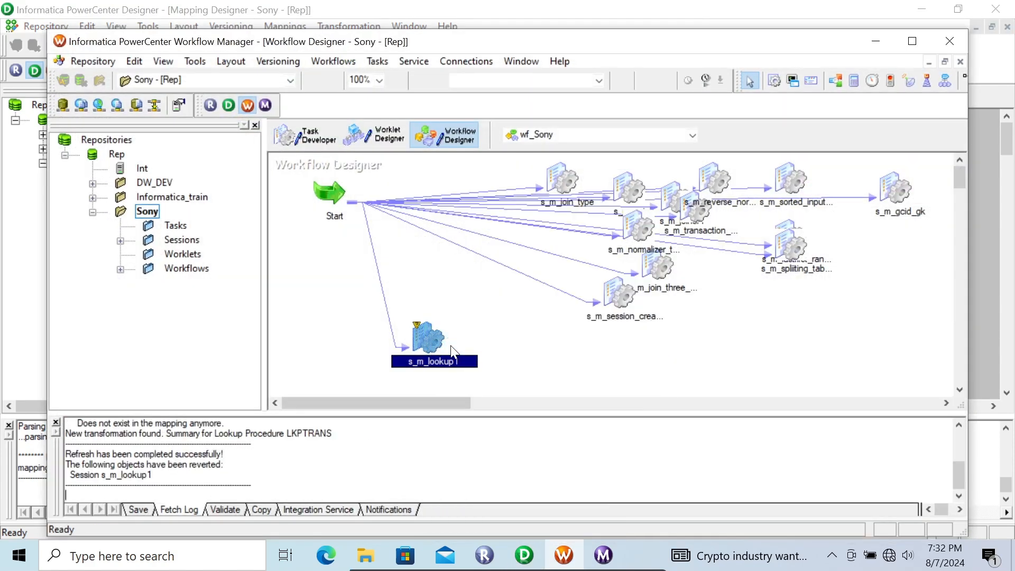
Open the mapping settings of session s_m_lookup1 and review the SQ_EMP source and DUMMY target connections.
double_click(428, 337)
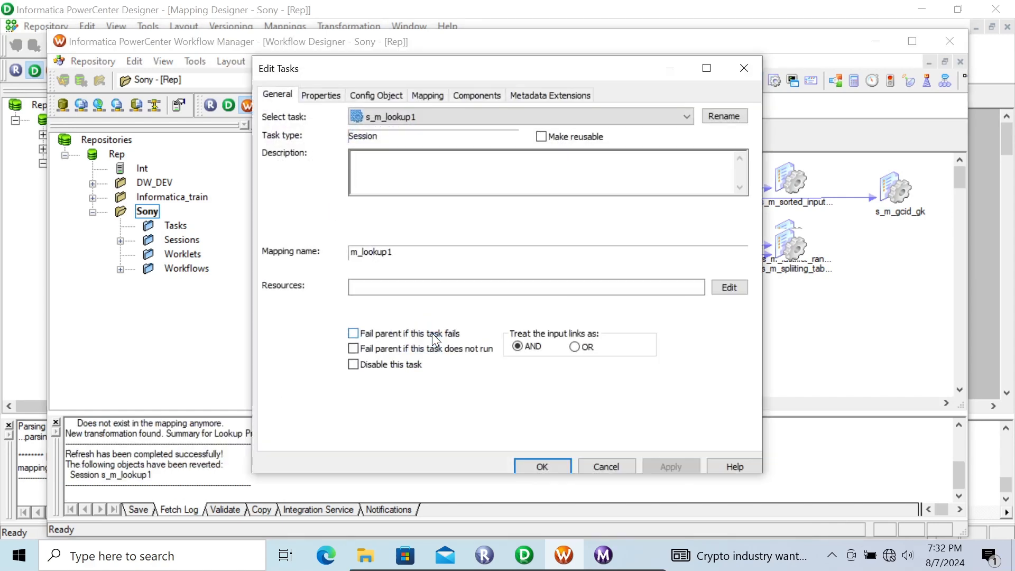
click(425, 95)
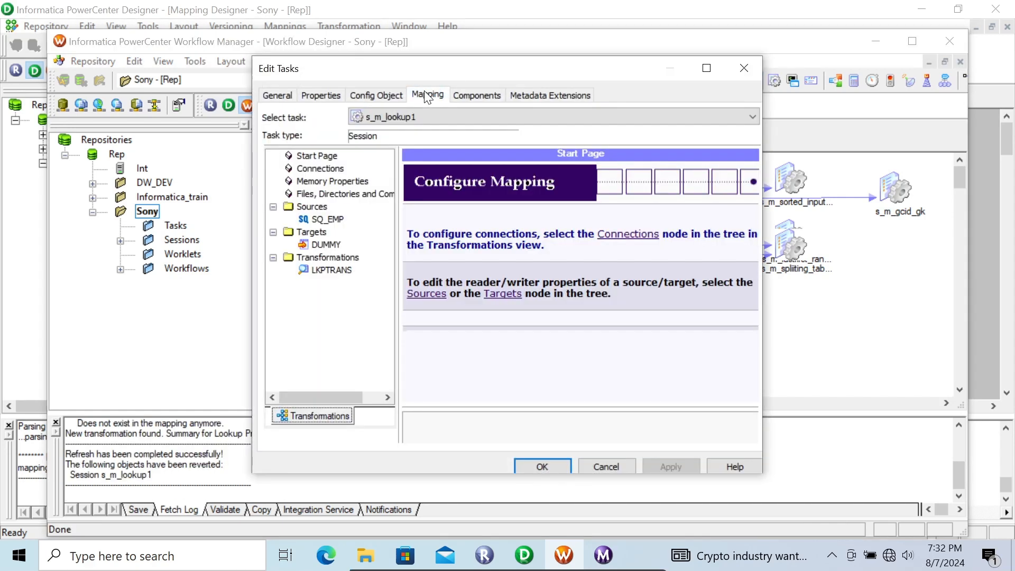
click(322, 220)
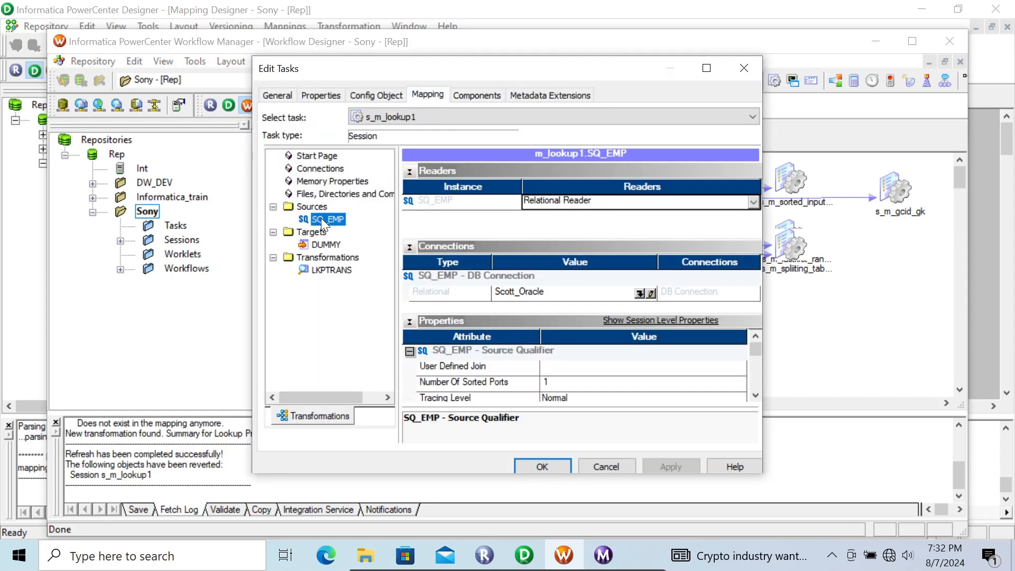
click(326, 245)
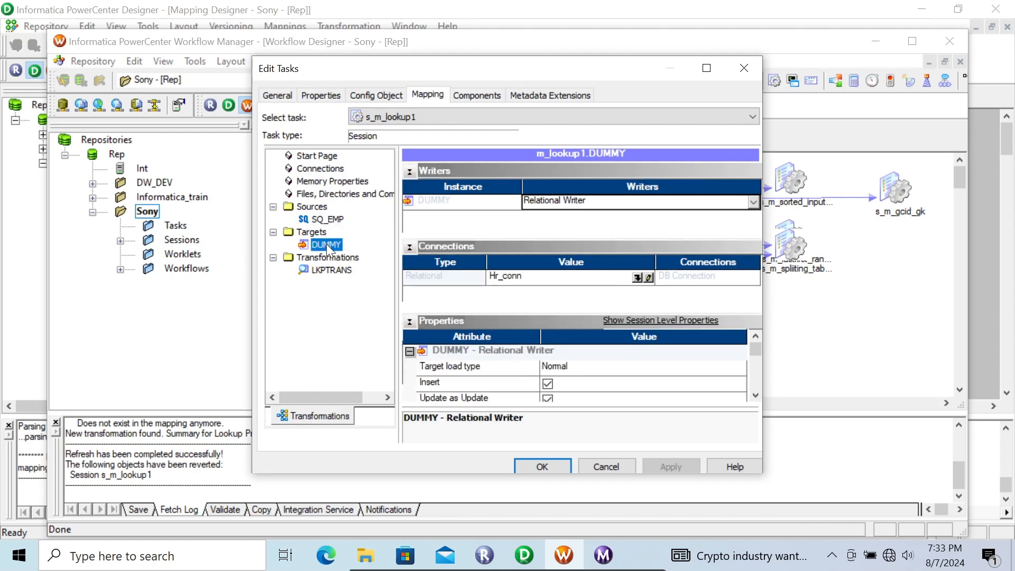
Set the LKPTRANS relational connection to the Scott_Oracle object, apply the session changes and save the workflow.
click(329, 270)
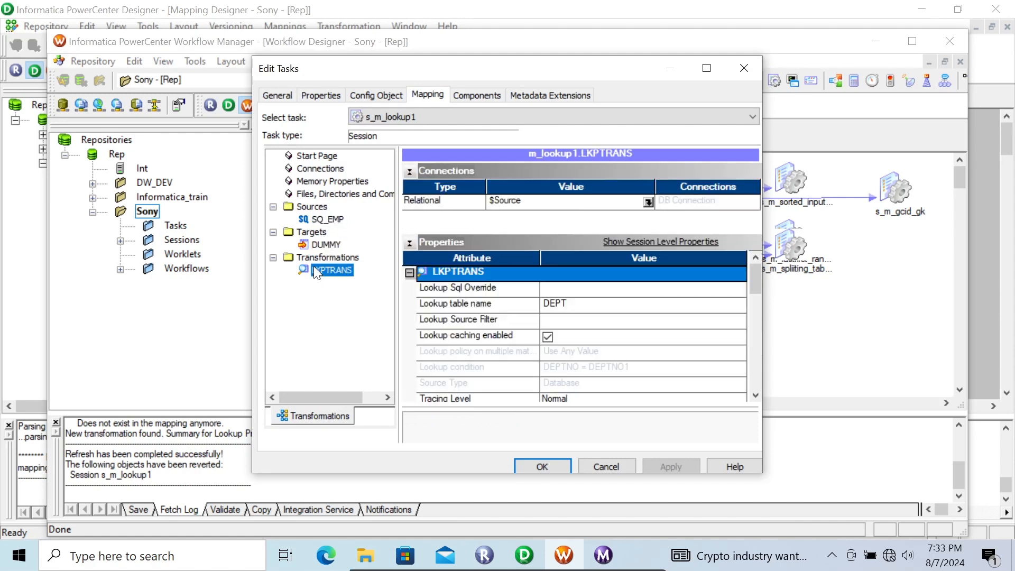
click(648, 202)
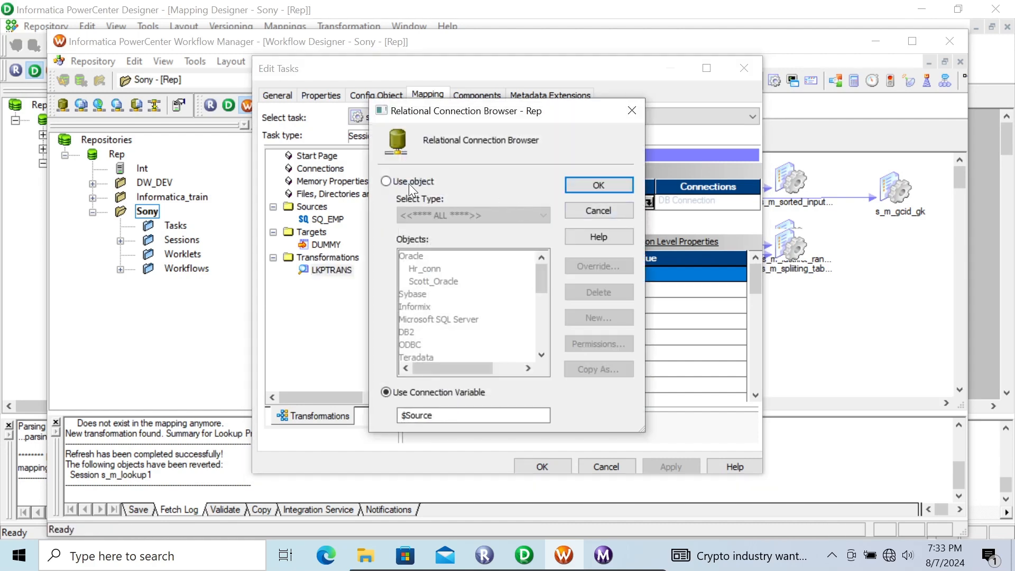
click(408, 183)
click(453, 282)
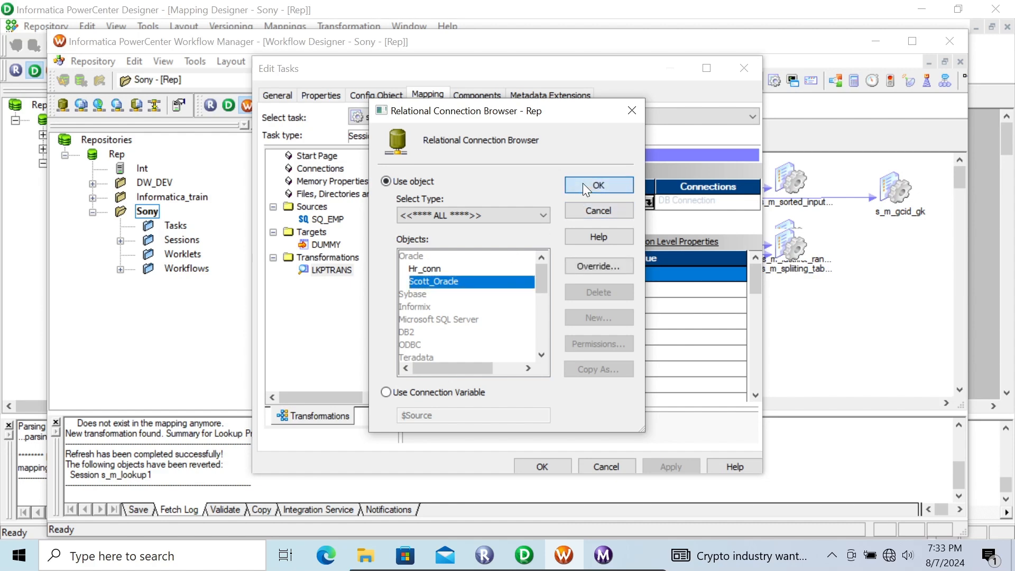
click(585, 188)
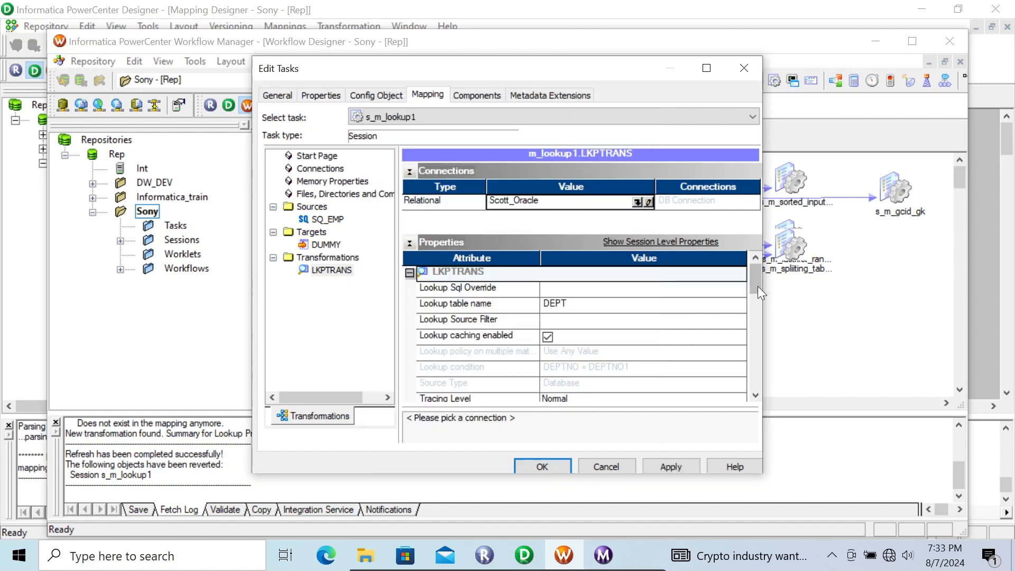
drag(754, 281, 560, 265)
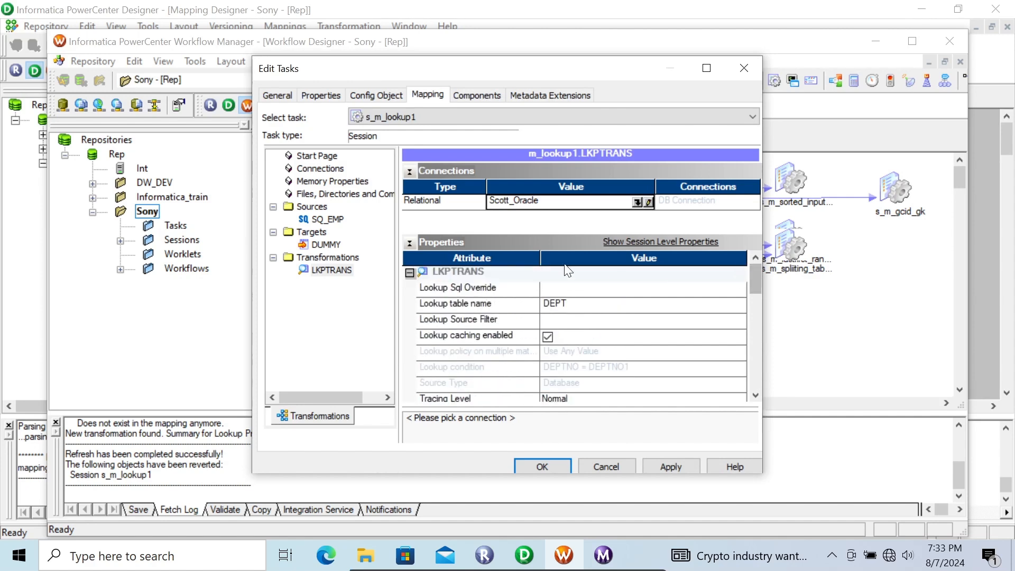
click(670, 468)
click(547, 468)
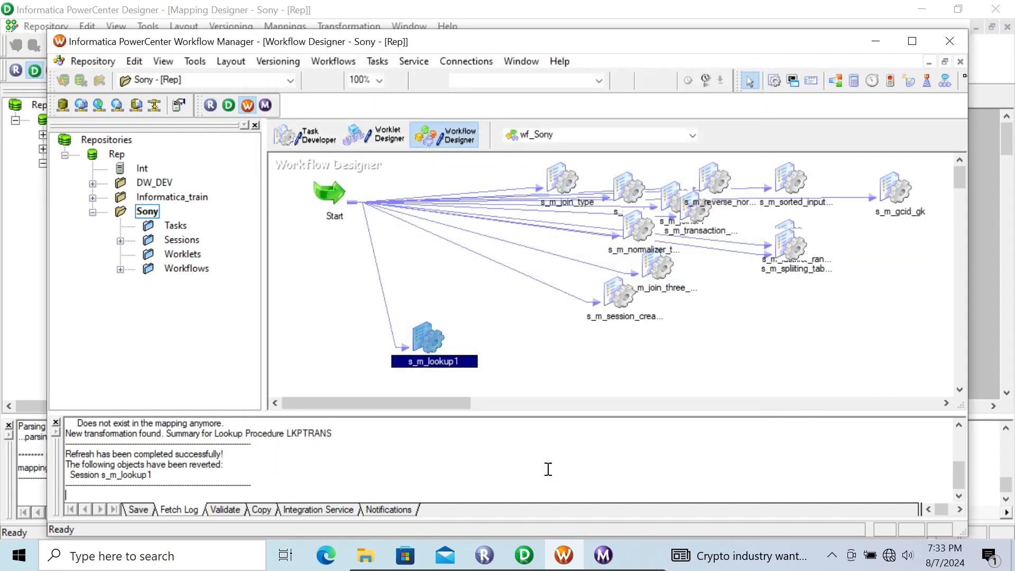
Start the s_m_lookup1 task and check its run status and row statistics in Workflow Monitor.
right_click(431, 334)
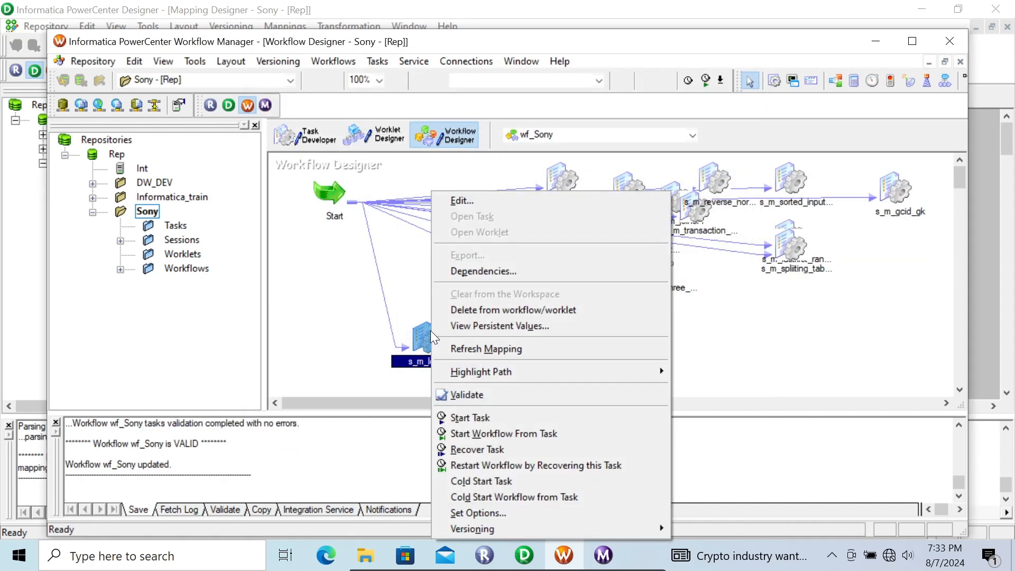
click(476, 418)
click(602, 555)
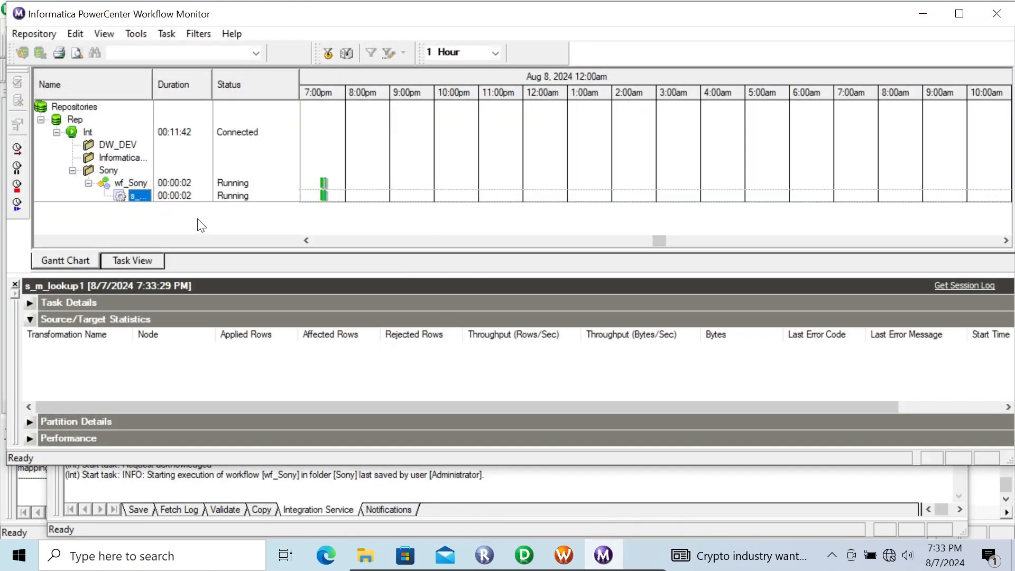
click(923, 13)
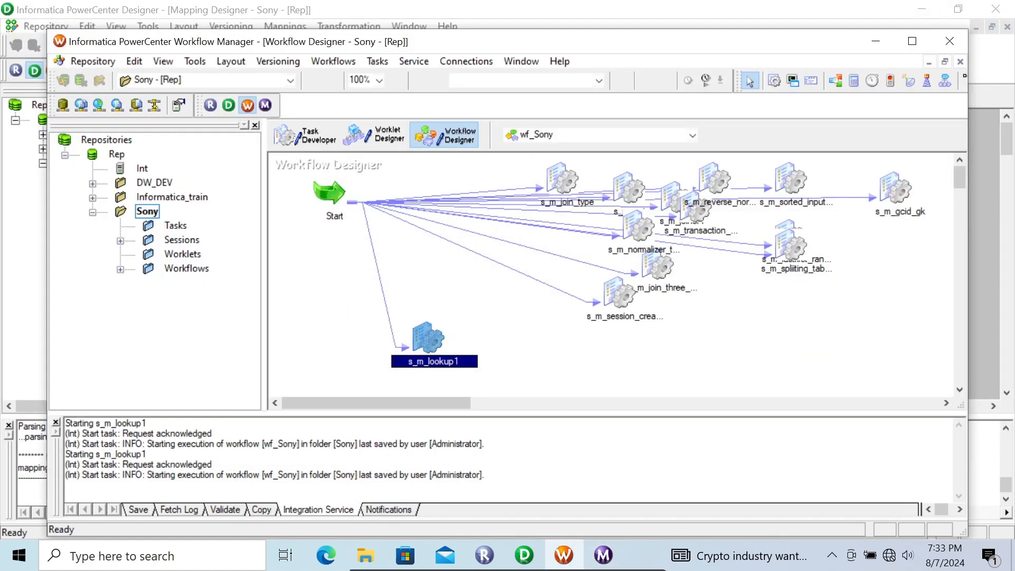
Switch to Designer and preview the DUMMY target's data, entering the database password to connect to HR (Oracle in XE).
click(536, 558)
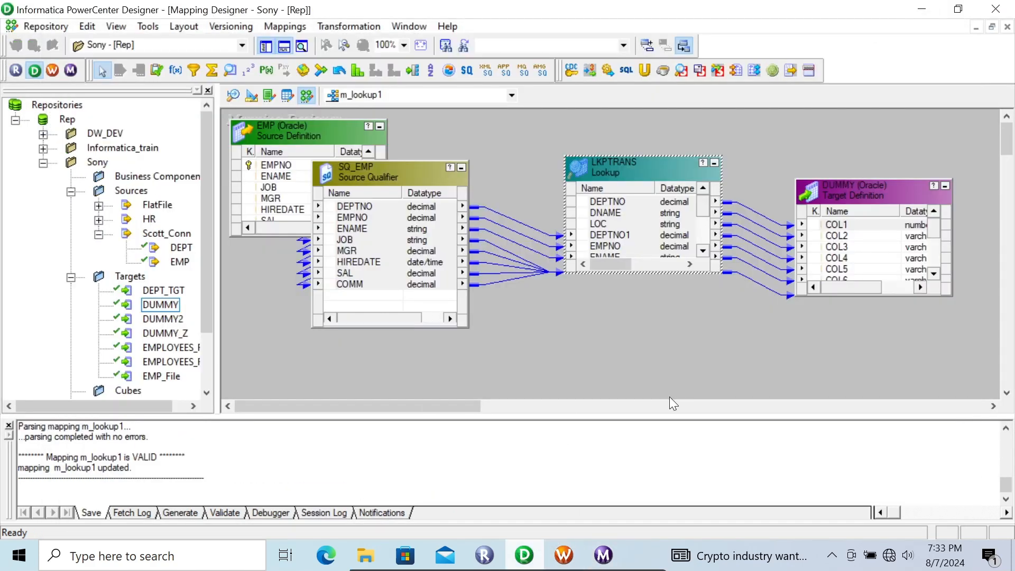
right_click(853, 191)
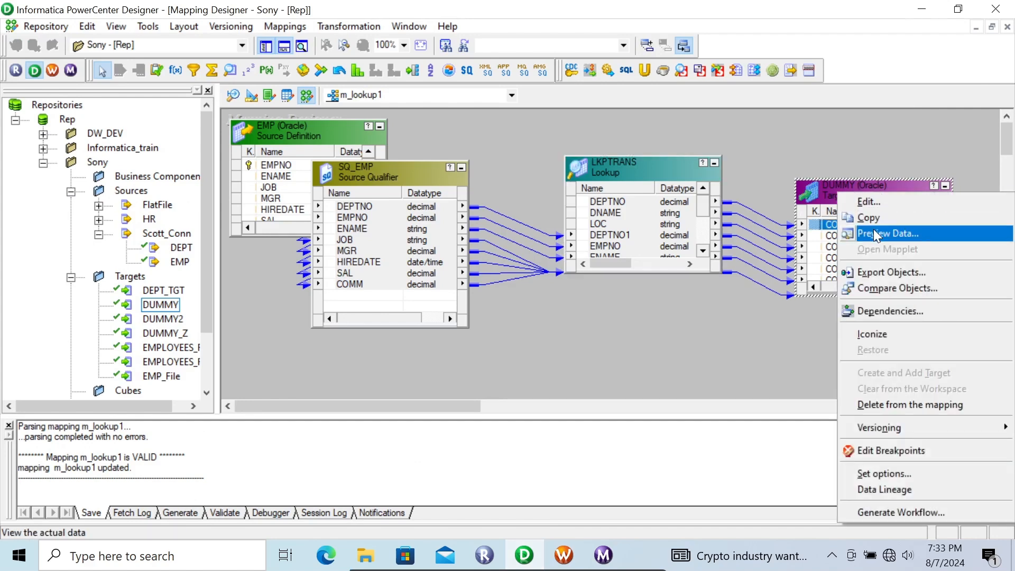
click(873, 231)
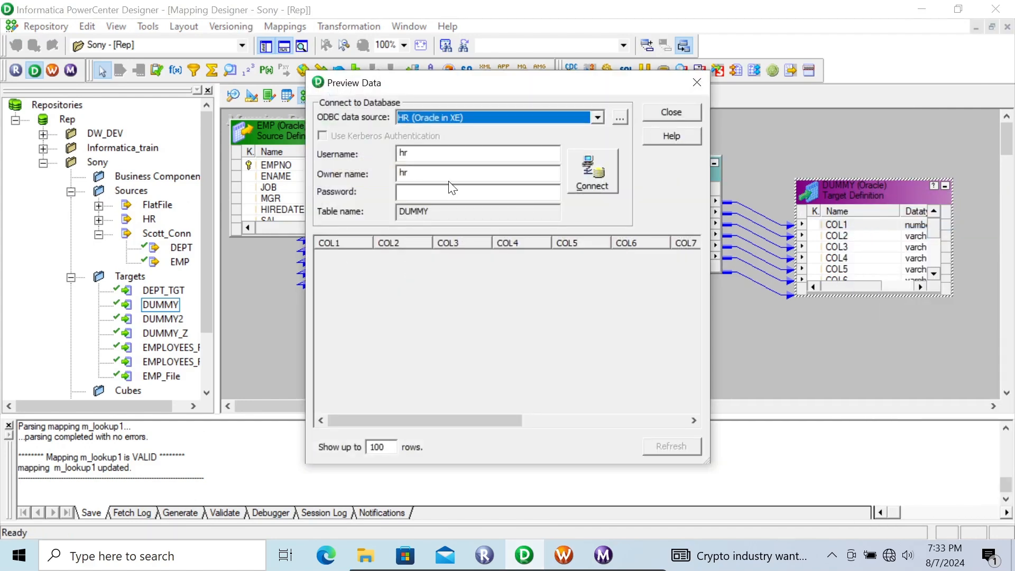
click(438, 191)
text(hr)
key(Return)
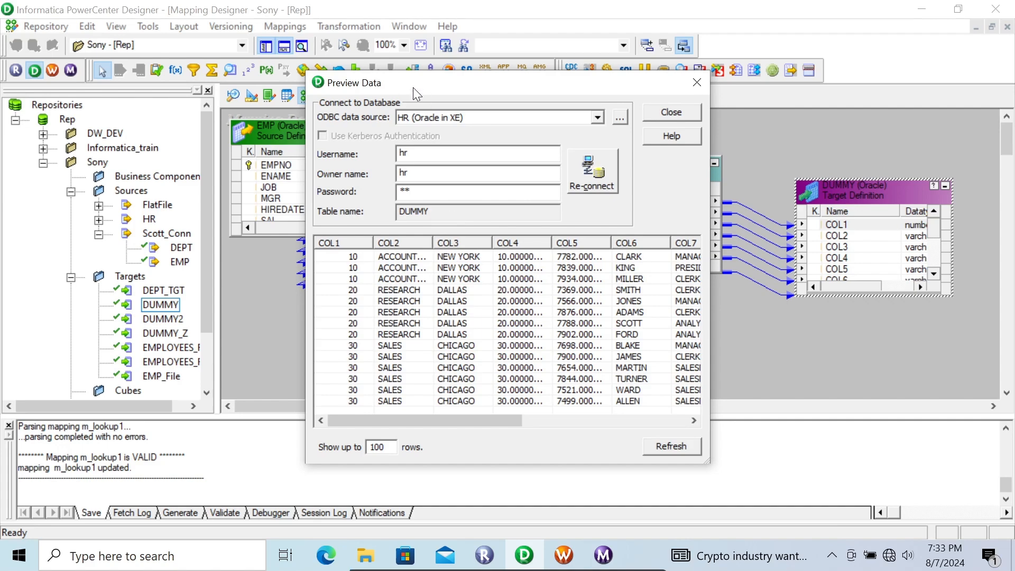
Examine the looked-up department and employee columns across the DUMMY data preview, and close it.
drag(412, 86, 456, 160)
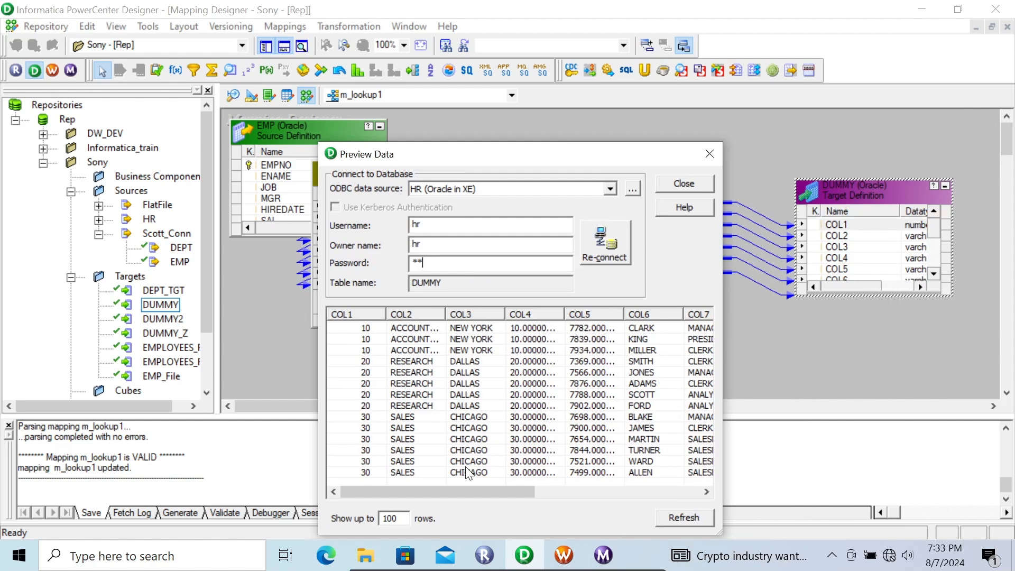
drag(446, 488, 476, 472)
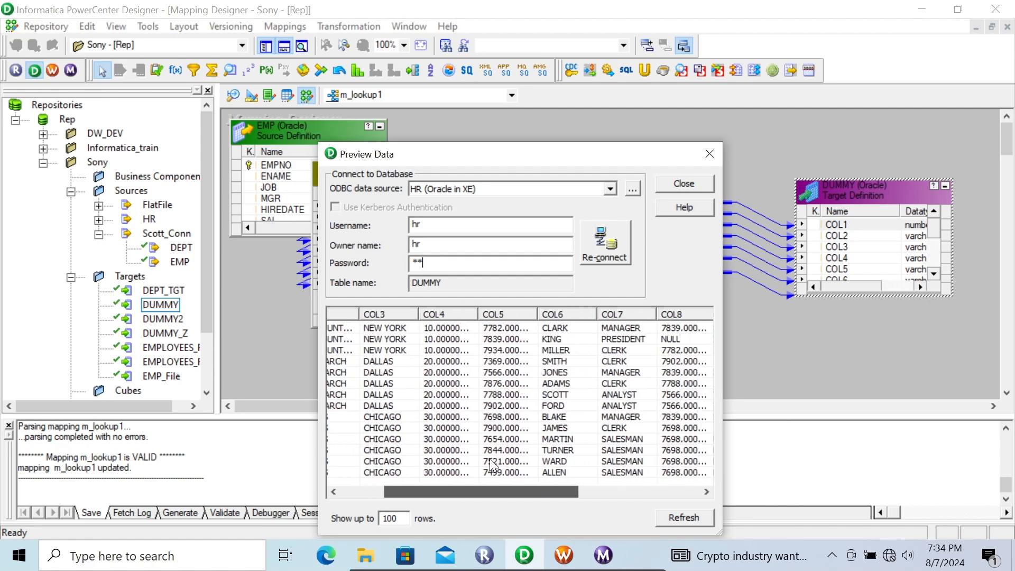
click(660, 185)
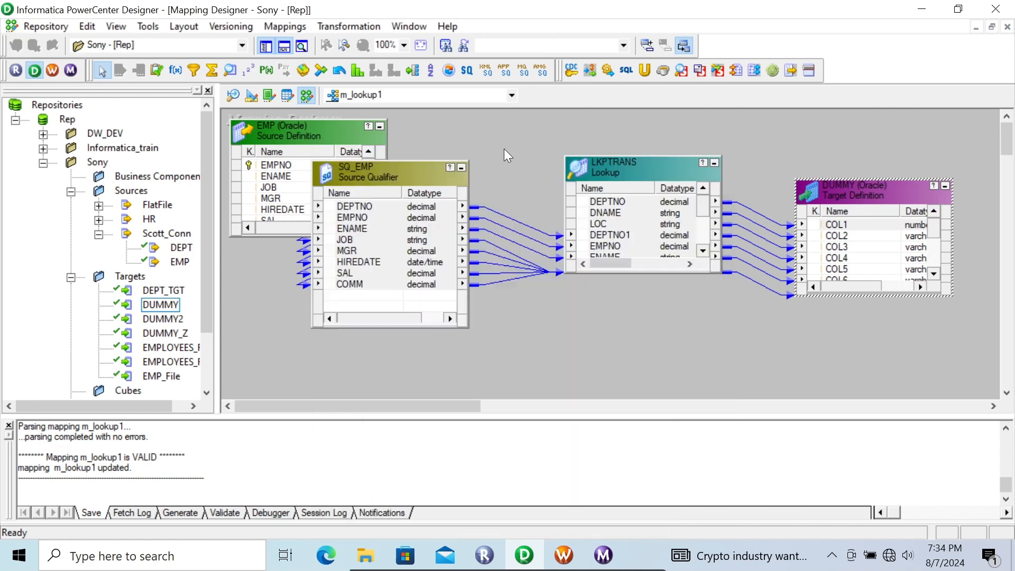